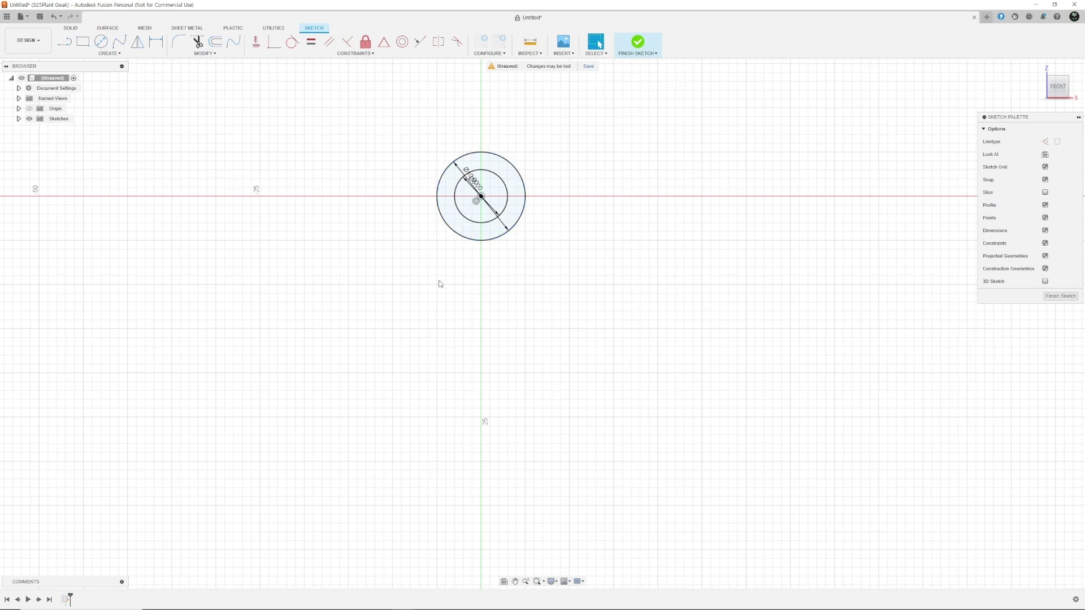
pyautogui.click(109, 54)
pyautogui.moveTo(103, 78)
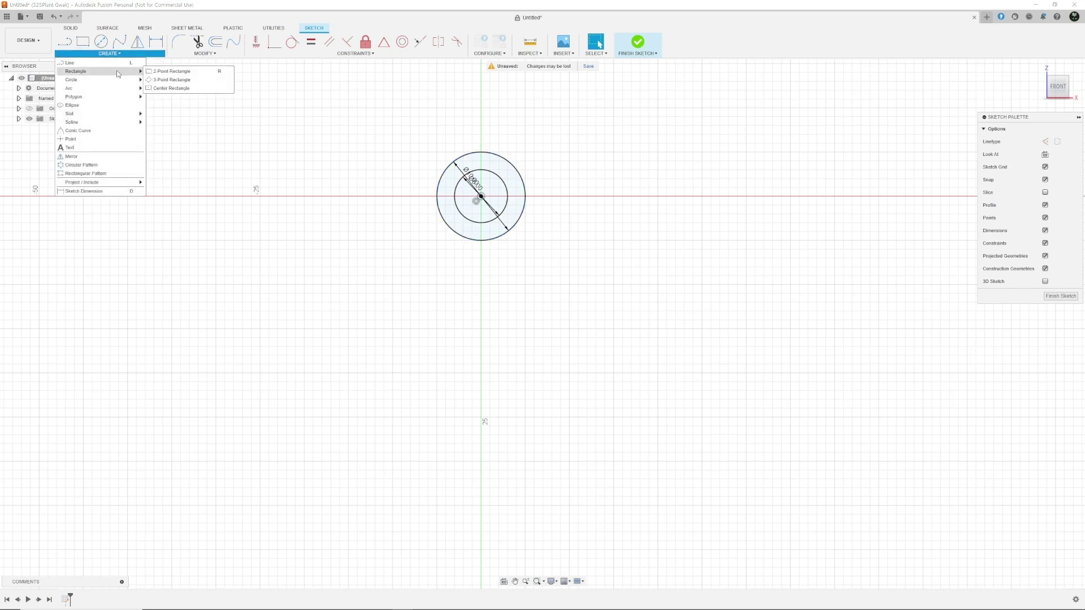
pyautogui.click(160, 79)
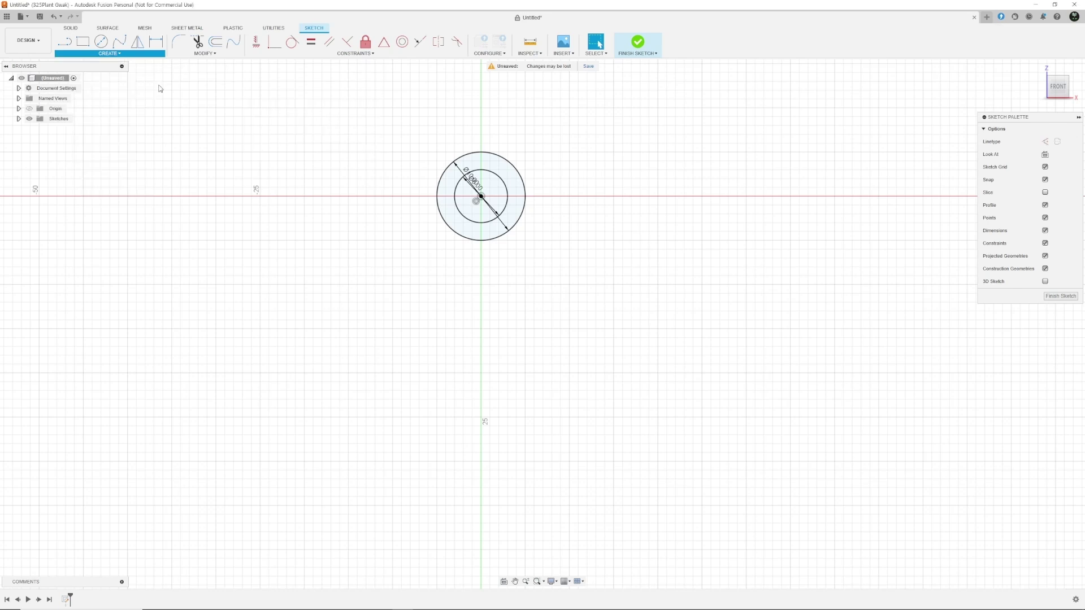
pyautogui.click(189, 220)
pyautogui.click(169, 196)
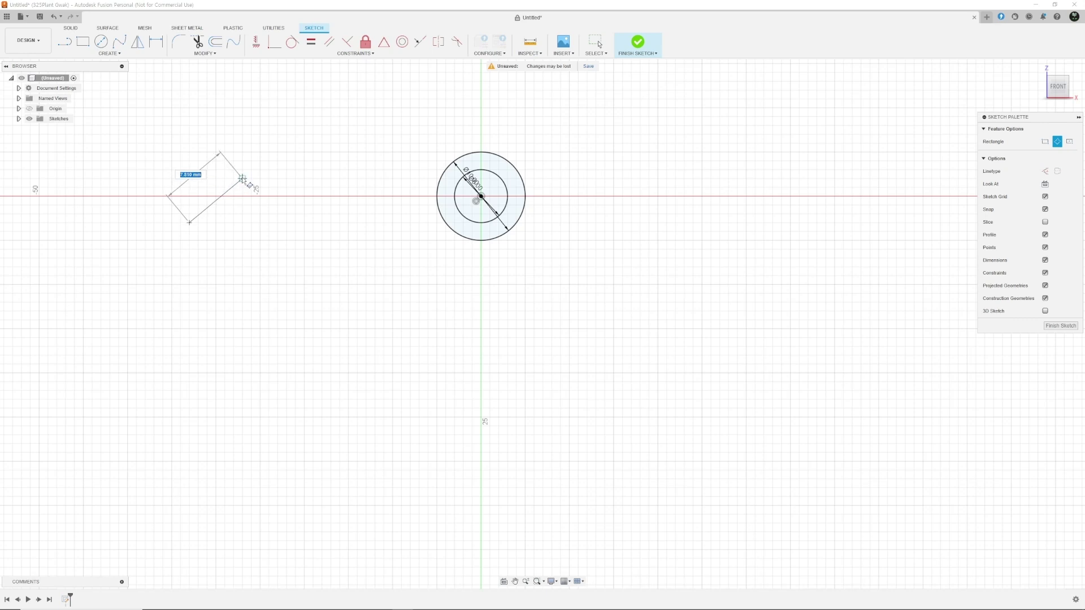
pyautogui.click(241, 179)
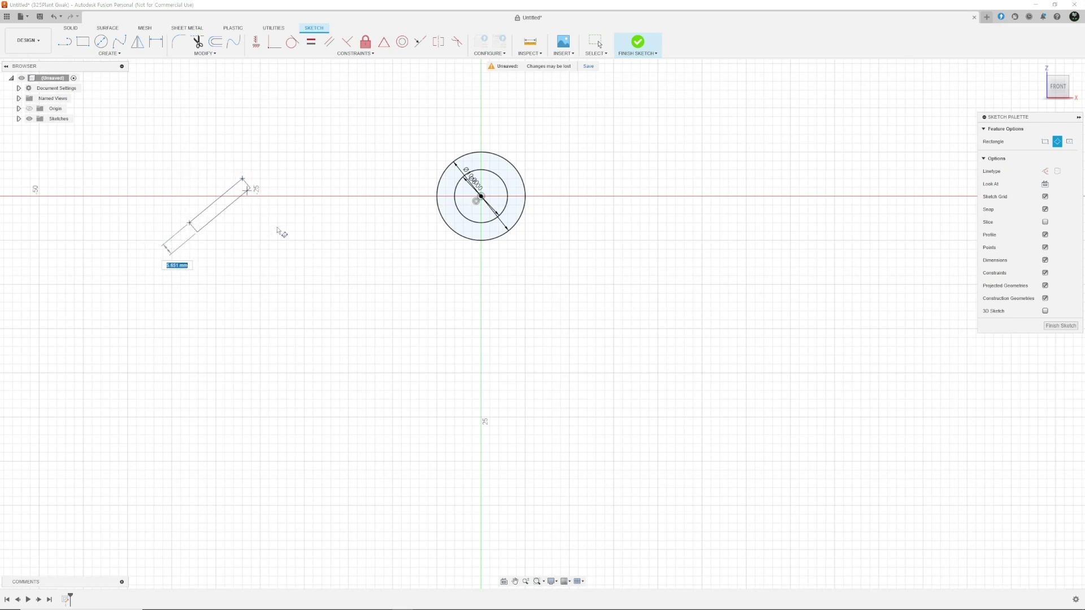
pyautogui.click(350, 311)
pyautogui.press('Escape')
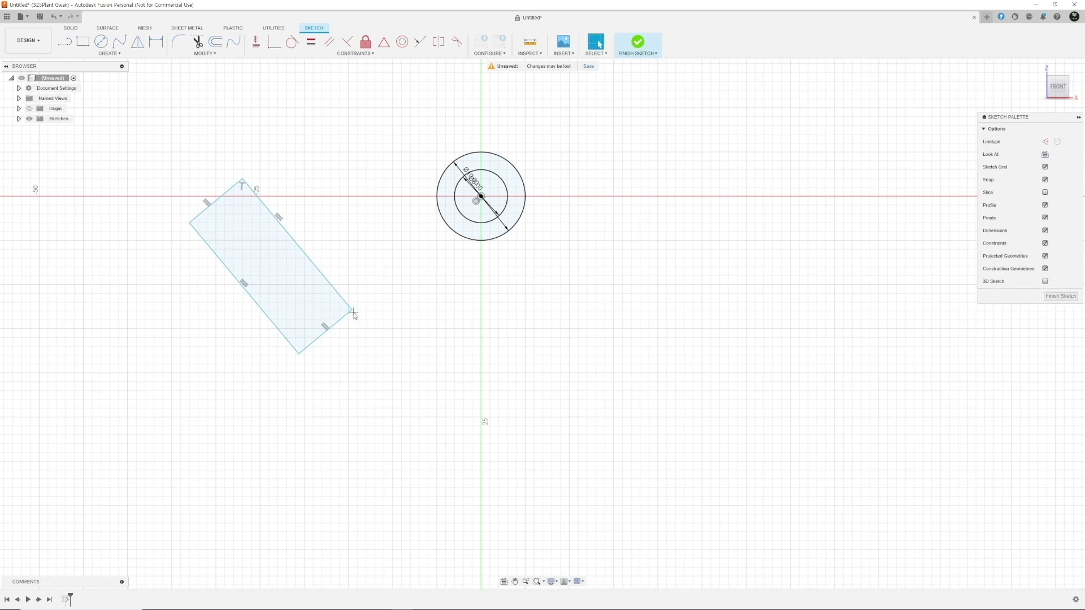
pyautogui.hotkey('ctrl', 'z')
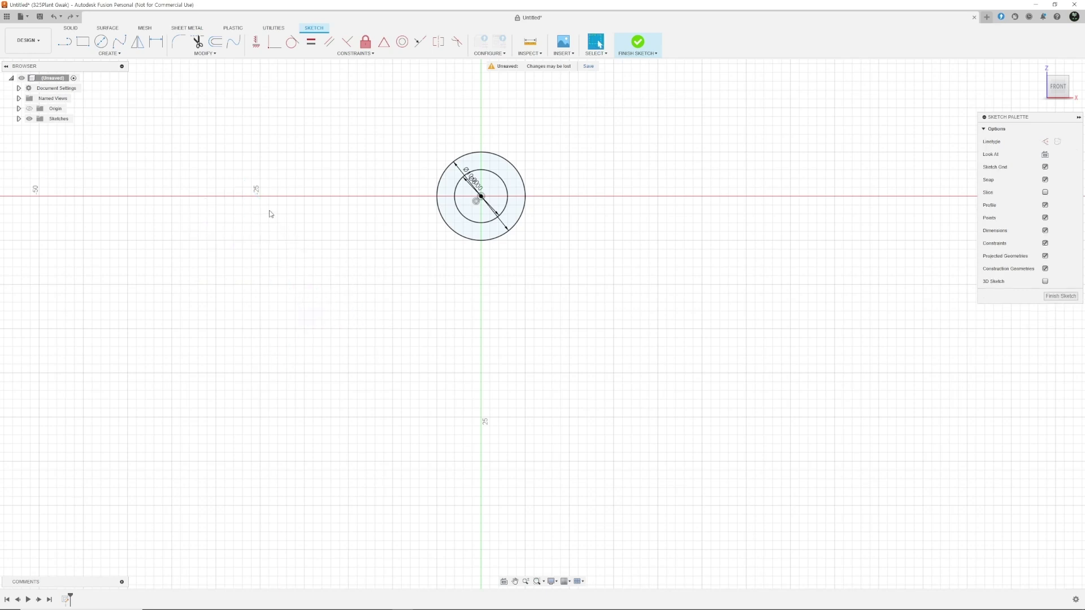
# Sketch a 3-point rectangle from the outer circle's lowest point to its right side, about 6.5 mm wide and 22 mm long, sloping down to the right.
pyautogui.click(113, 54)
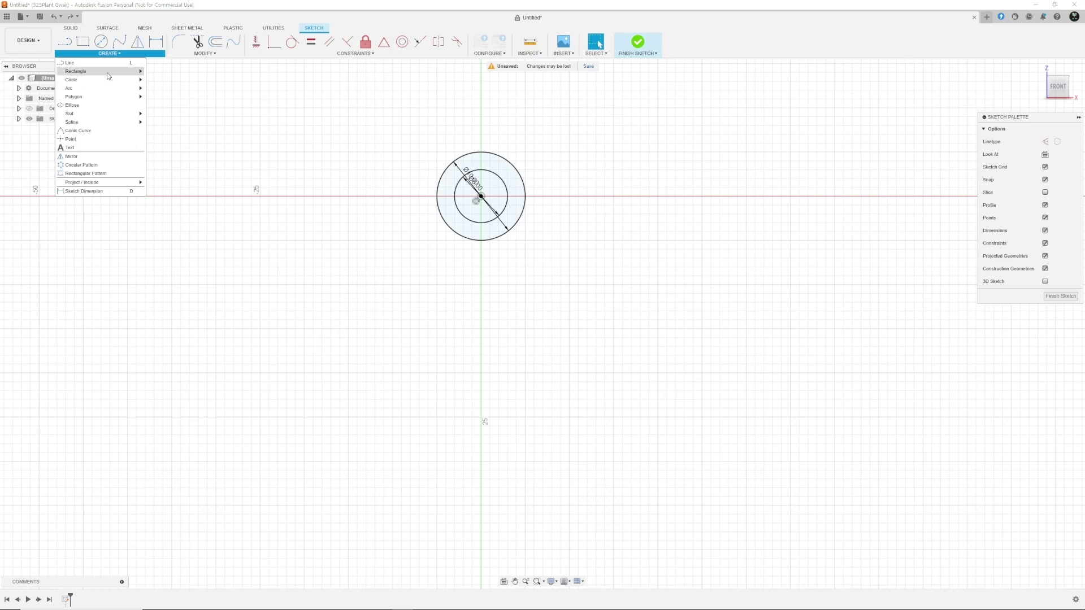
pyautogui.moveTo(107, 72)
pyautogui.click(165, 89)
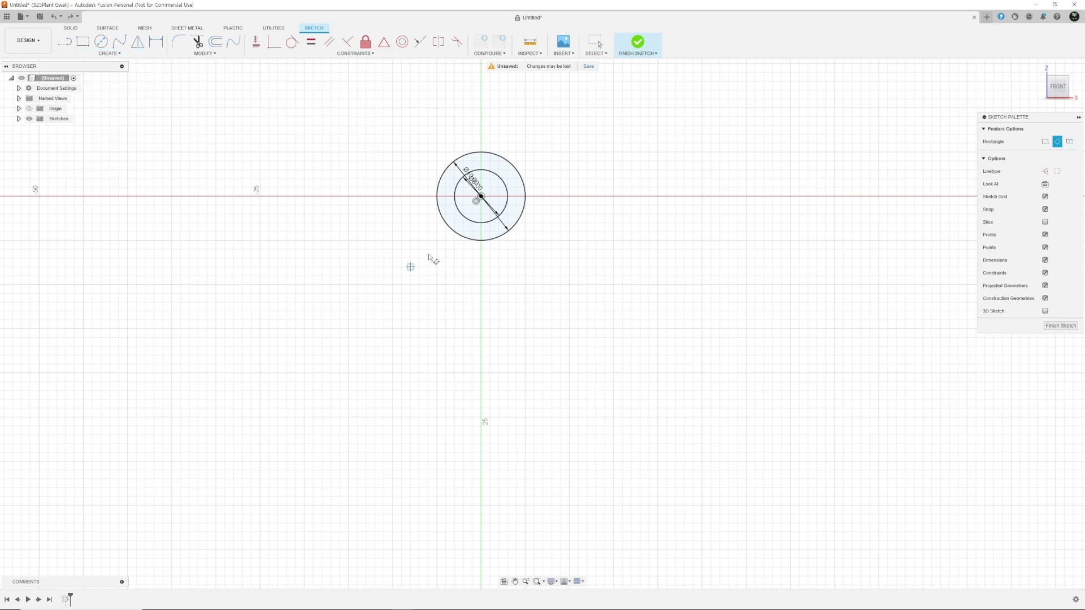
pyautogui.click(481, 240)
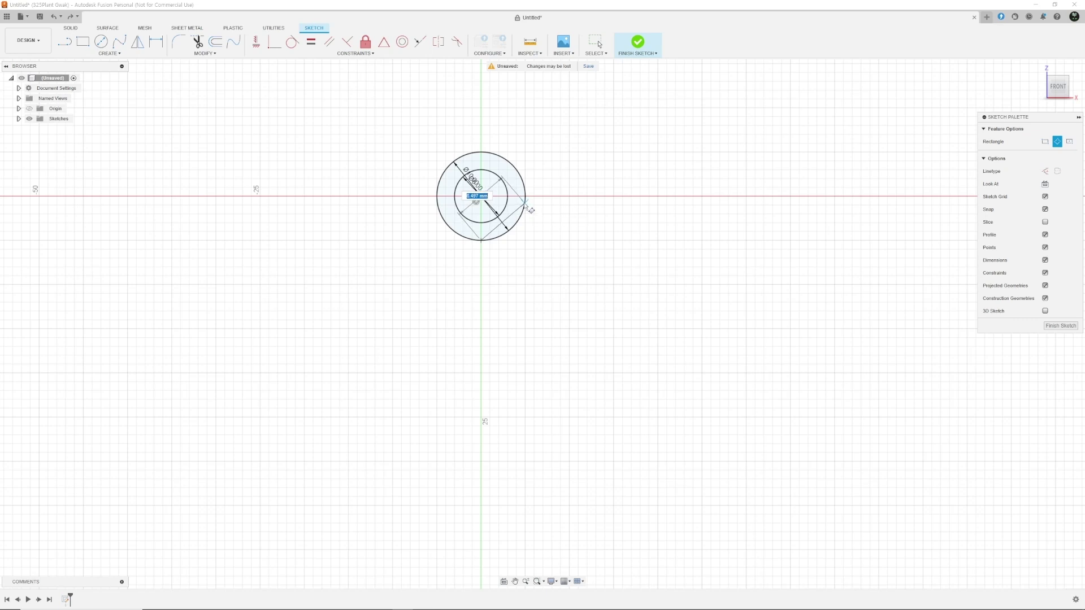
pyautogui.click(525, 203)
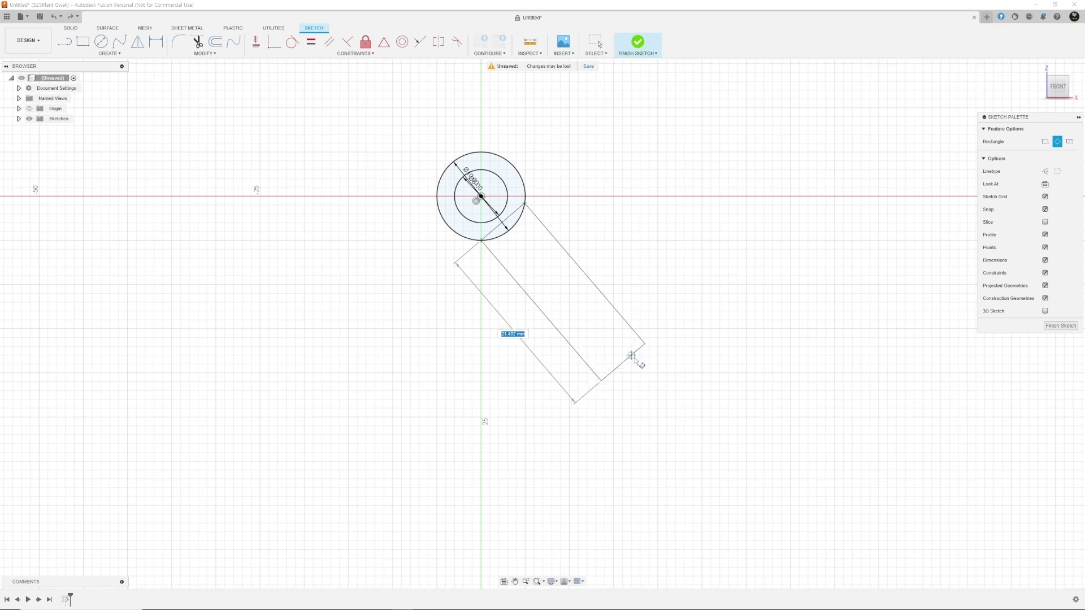
pyautogui.click(634, 357)
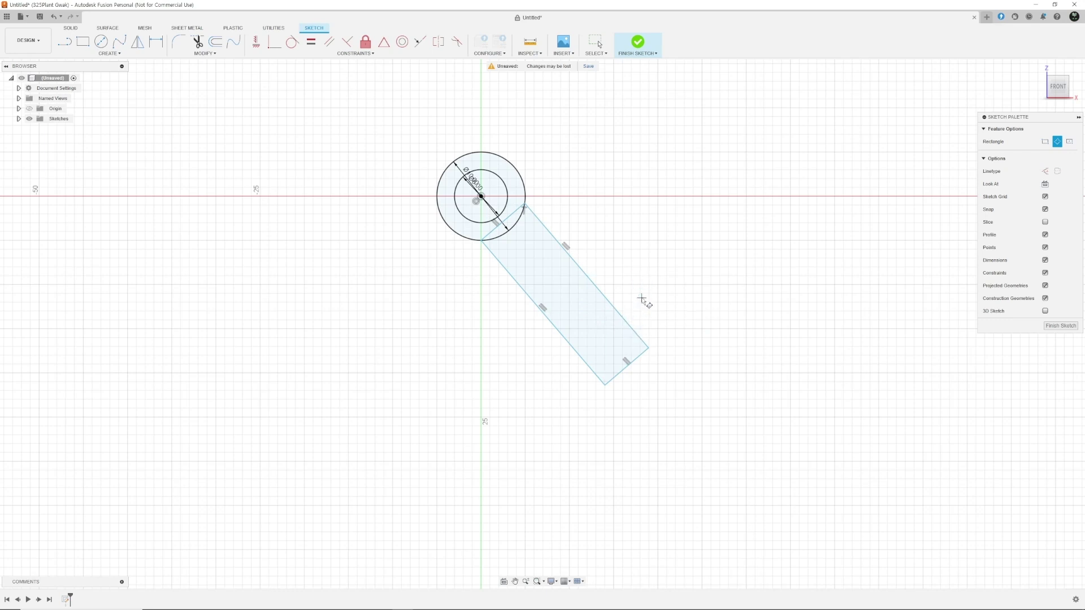
# Dimension the vertical distance from the circles' centre to the slanted rectangle's lowest corner as 20 mm.
pyautogui.press('d')
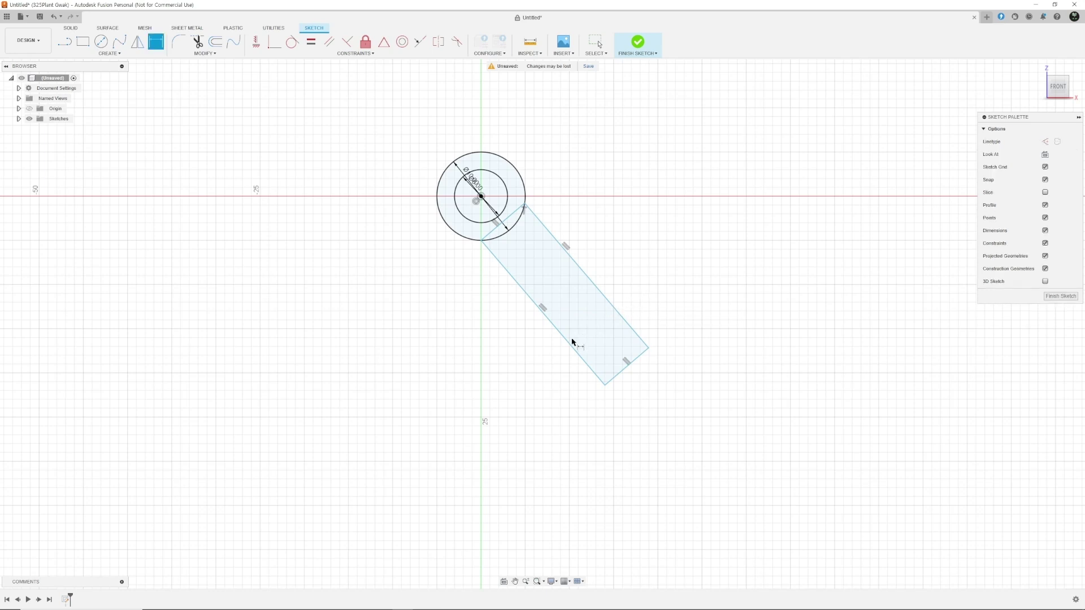
pyautogui.click(605, 386)
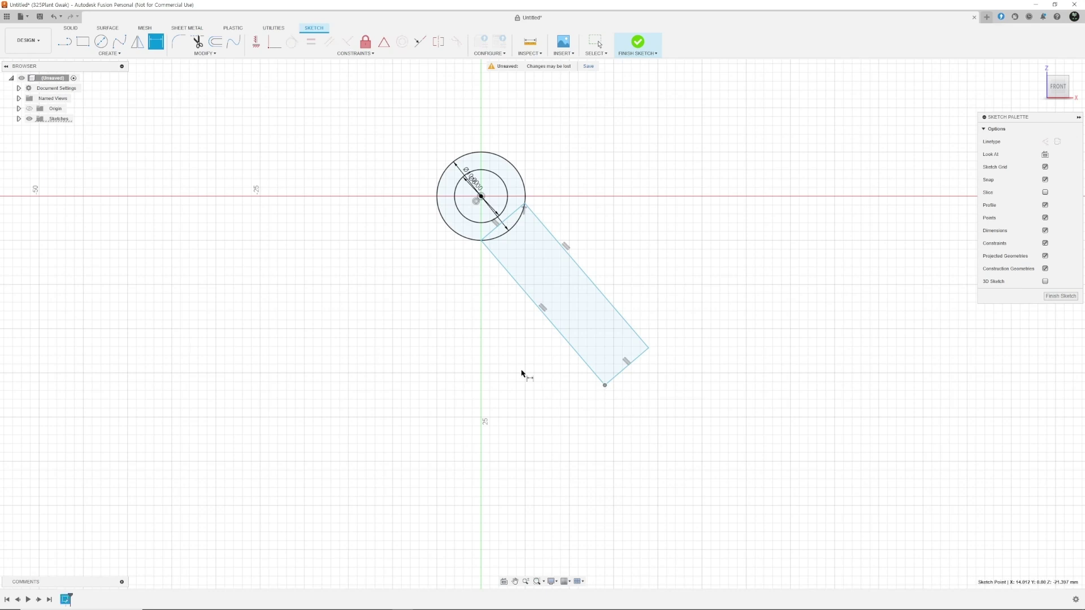
pyautogui.click(481, 197)
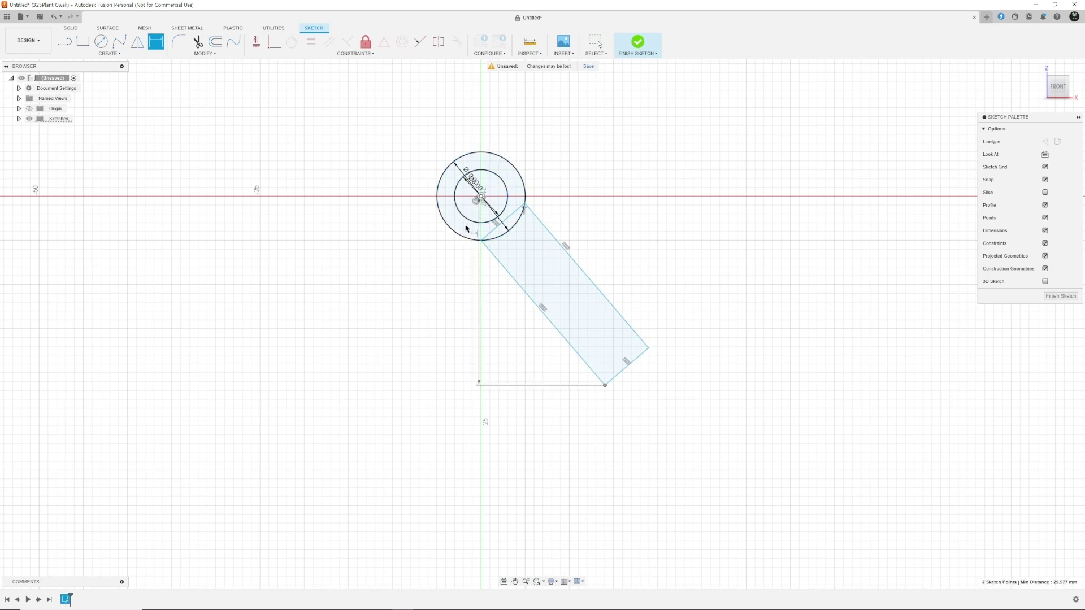
pyautogui.click(388, 294)
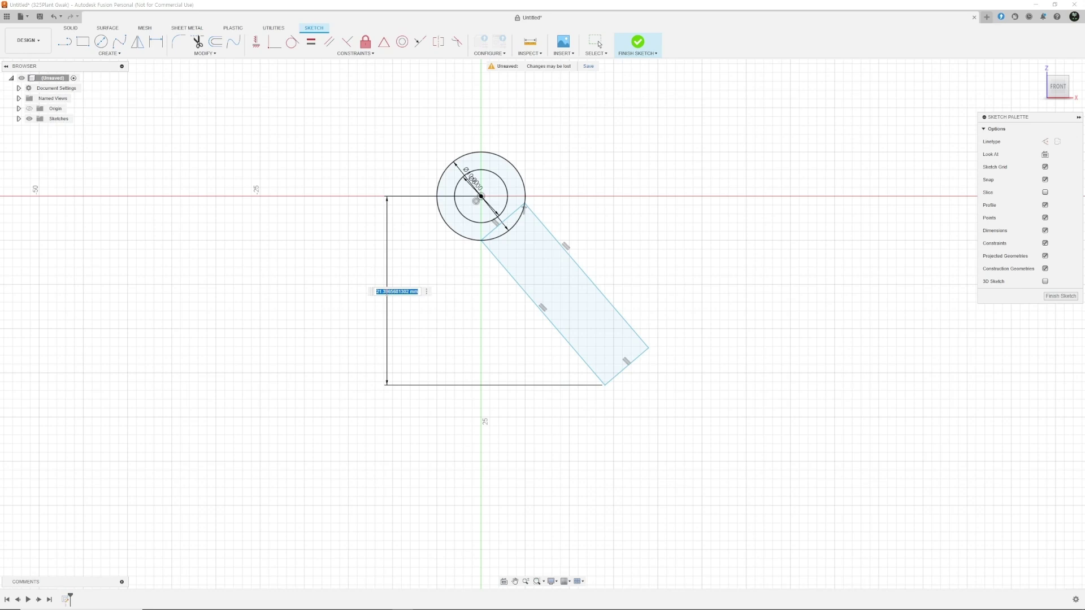
pyautogui.write('20')
pyautogui.press('Return')
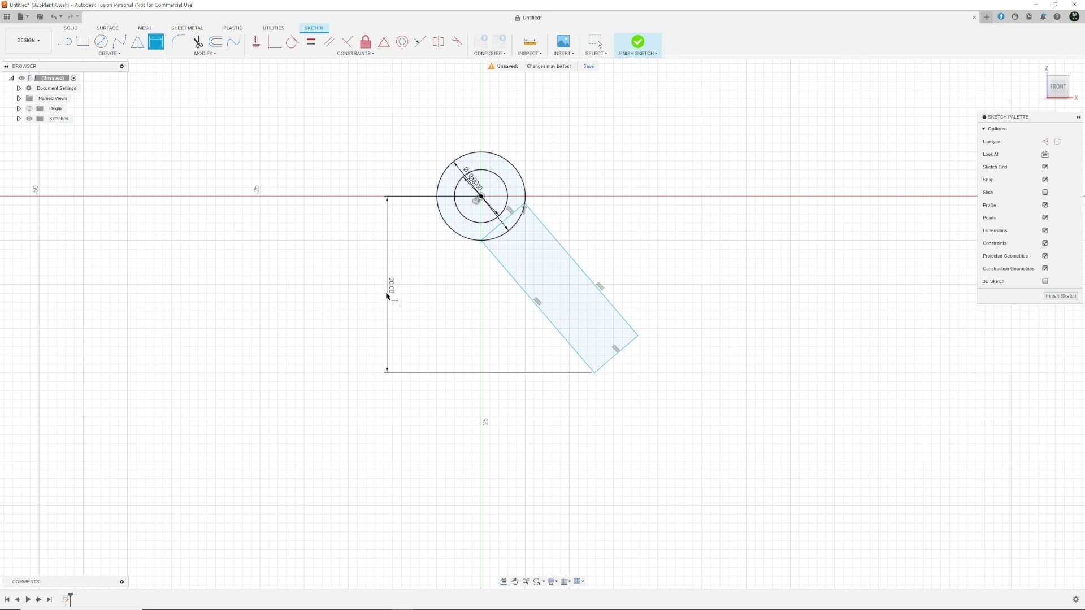
# Add an aligned dimension of 8 mm to the slanted rectangle's lower short edge.
pyautogui.click(619, 355)
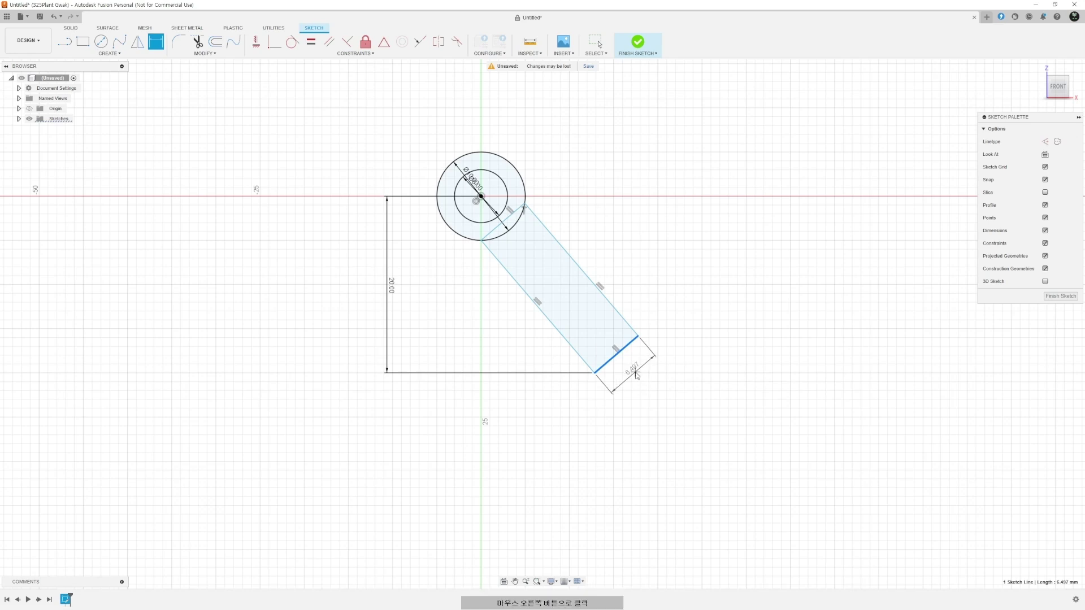
pyautogui.rightClick(636, 373)
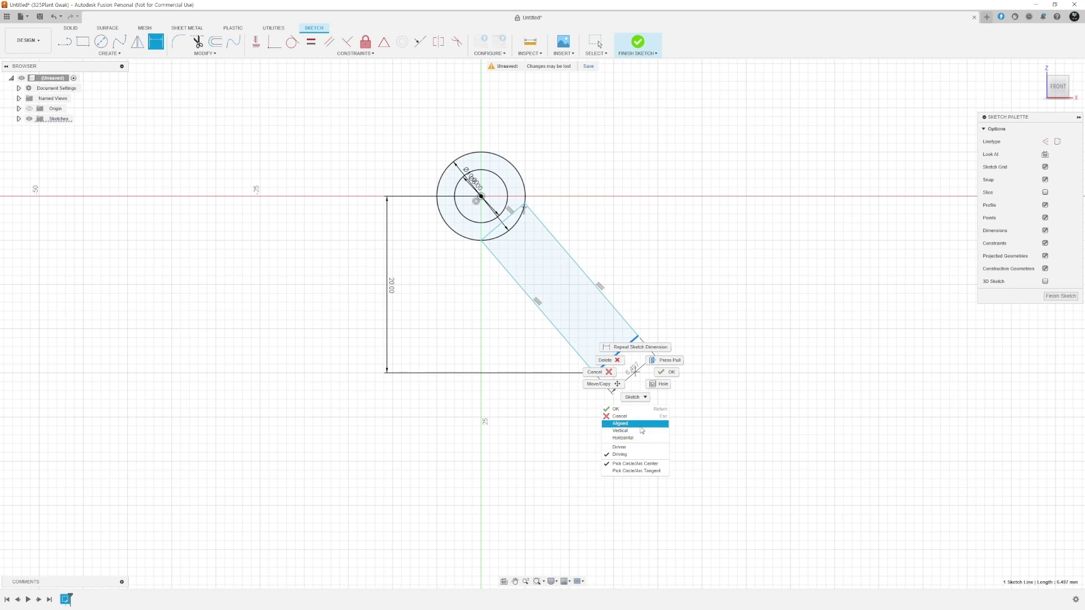
pyautogui.click(642, 423)
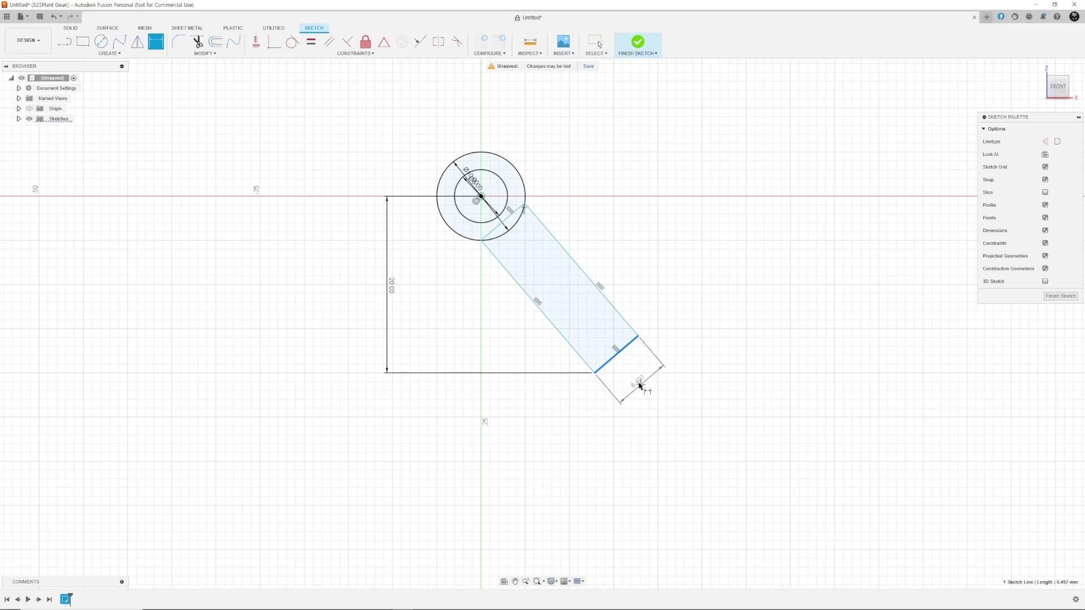
pyautogui.click(640, 382)
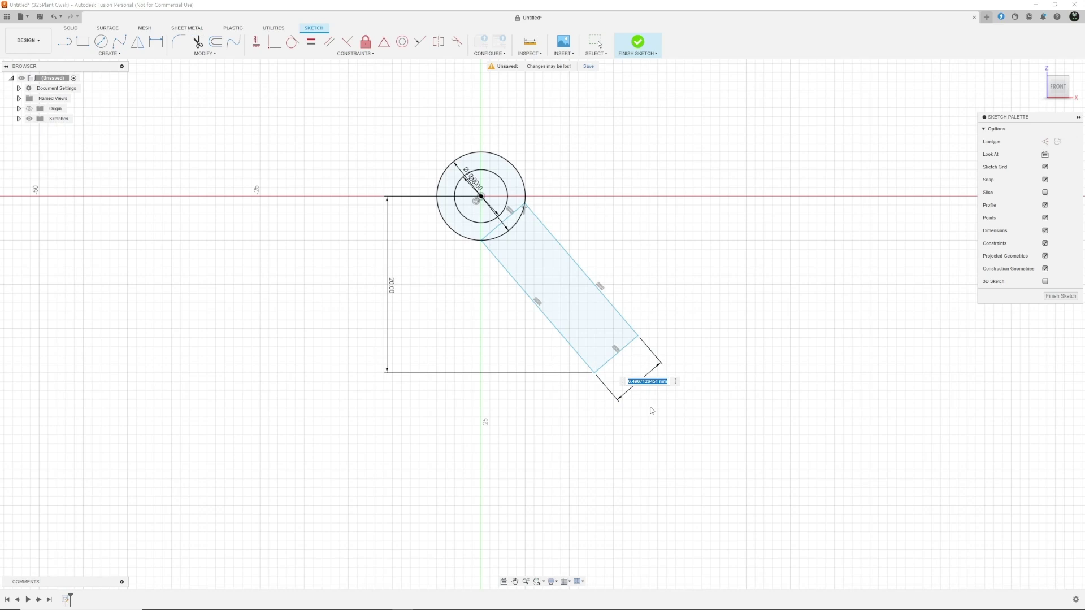
pyautogui.write('8')
pyautogui.press('Return')
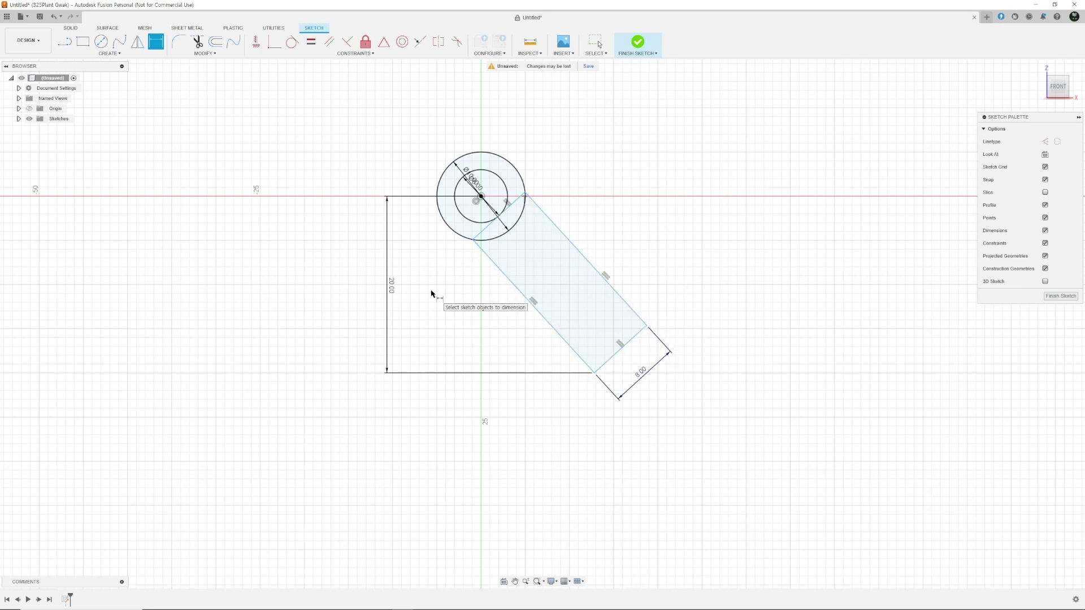
# Draw a 2-point rectangle from the slanted rectangle's lowest corner up to the right, 8 mm high and about 24 mm wide.
pyautogui.click(110, 53)
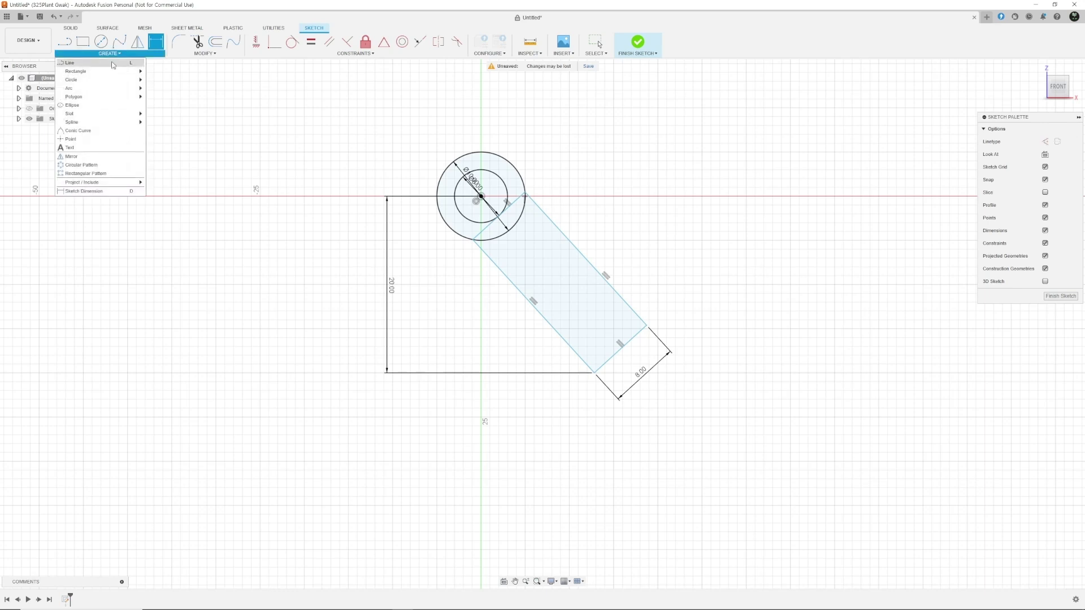
pyautogui.moveTo(115, 74)
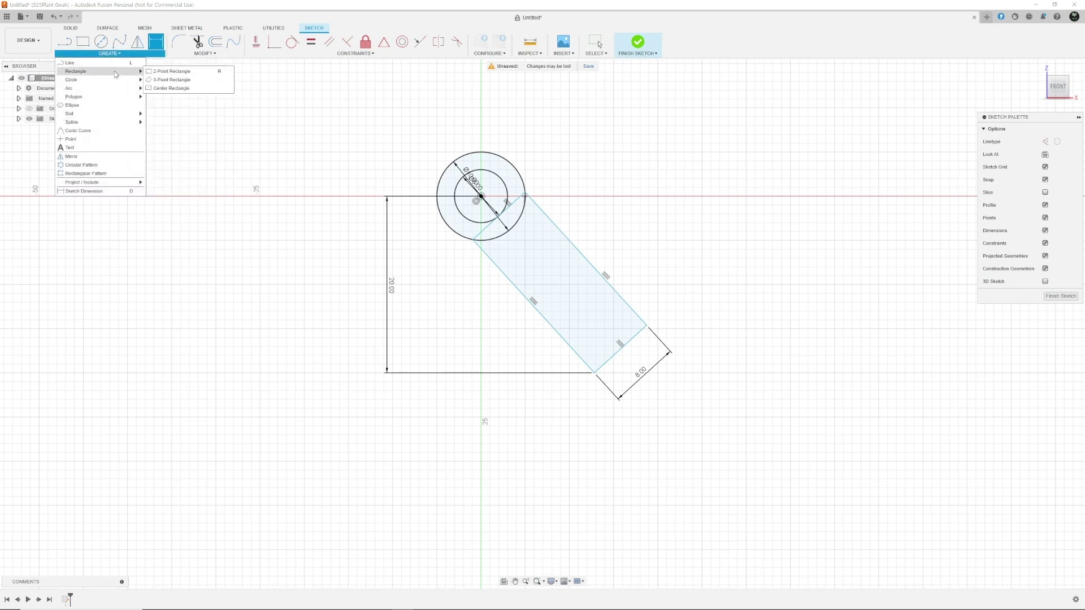
pyautogui.click(153, 71)
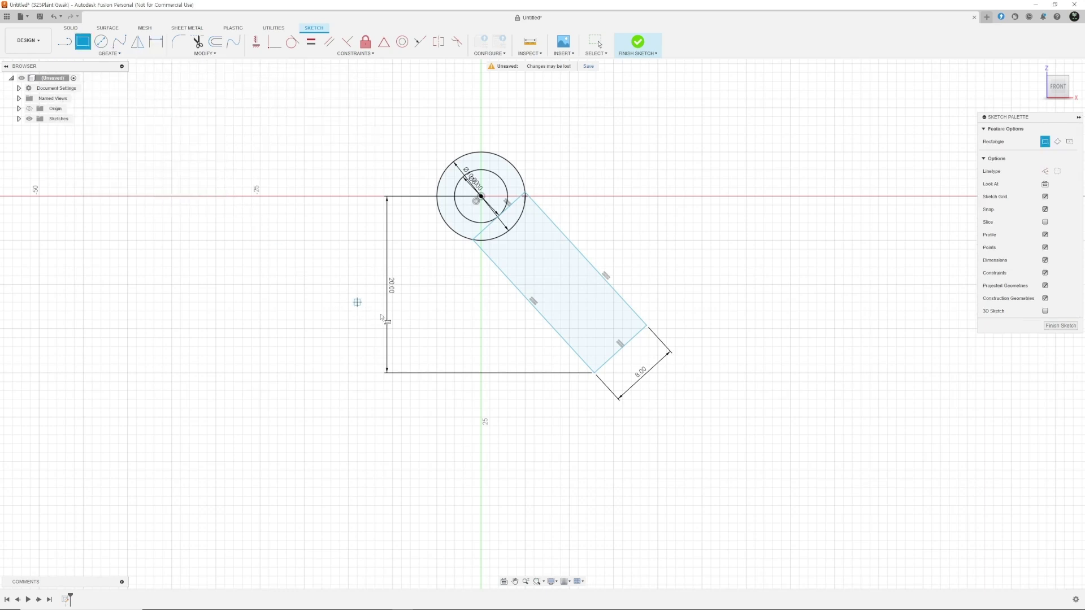
pyautogui.click(596, 373)
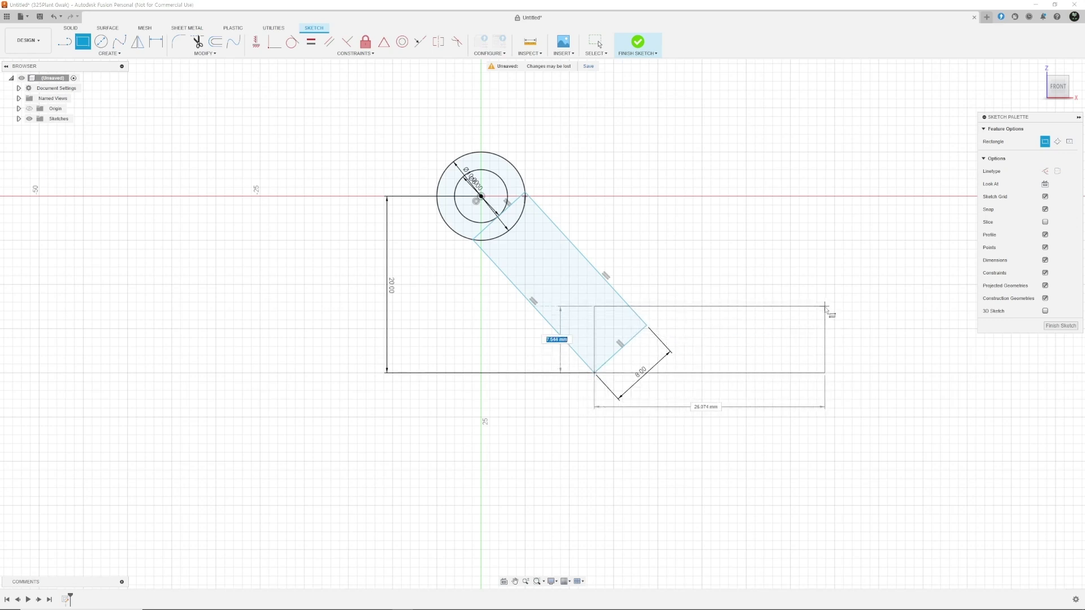
pyautogui.write('8')
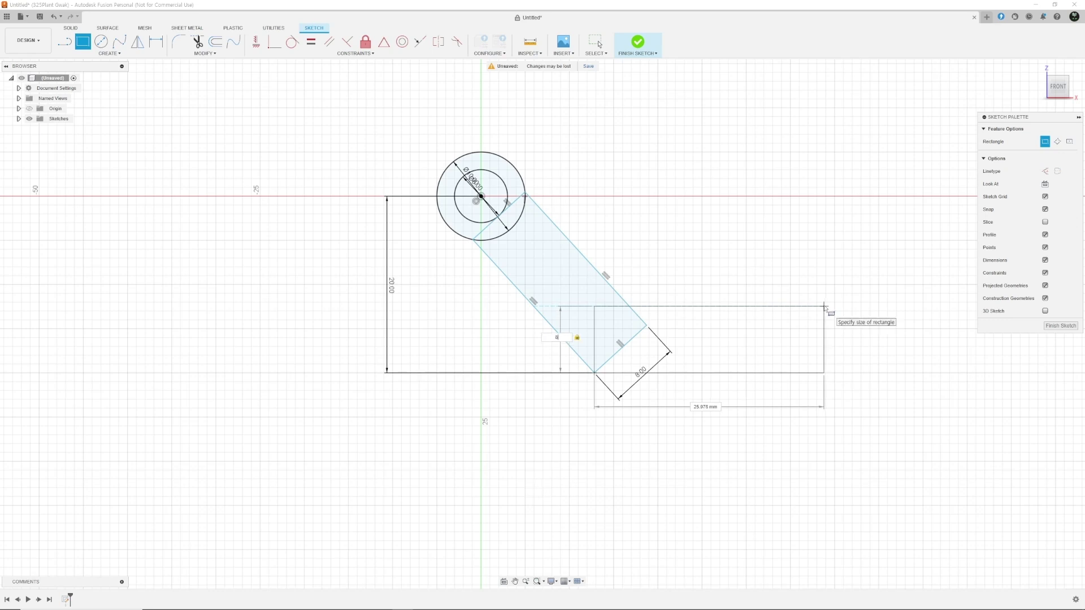
pyautogui.press('Tab')
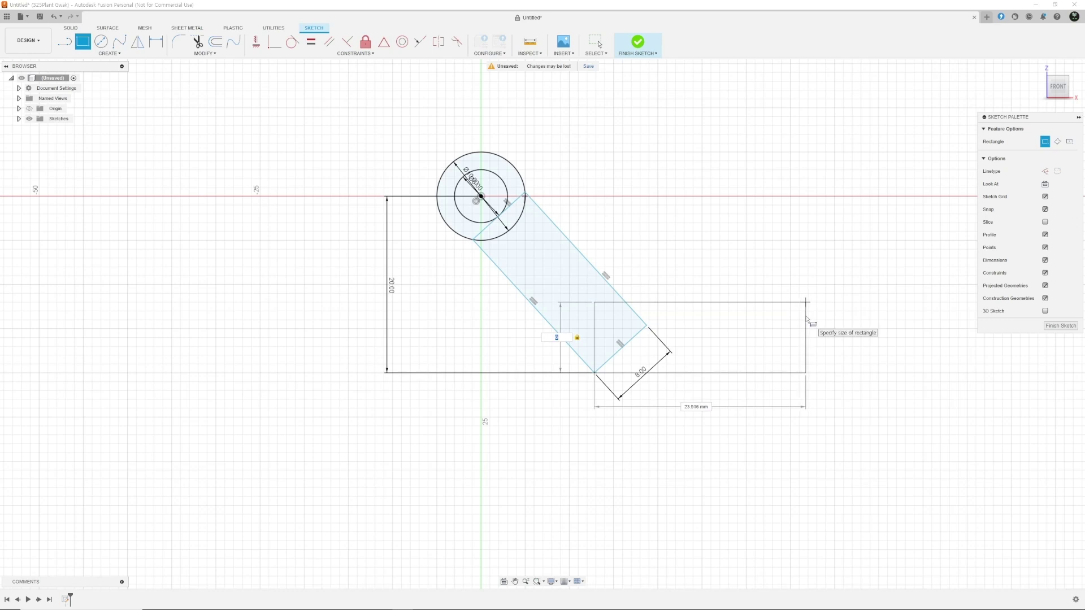
pyautogui.click(807, 318)
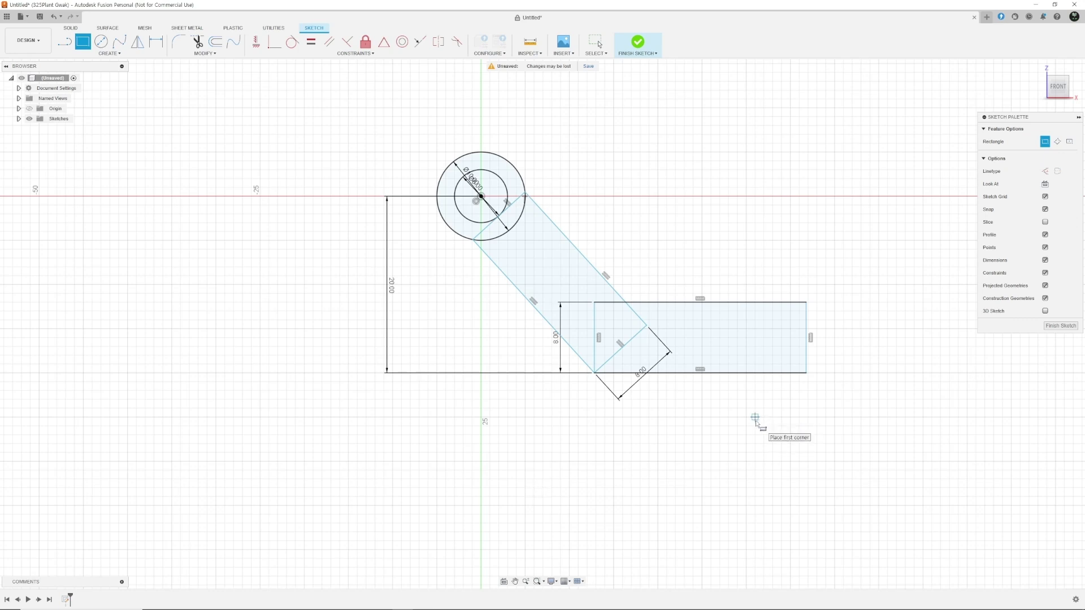
# Dimension the horizontal distance from the circles' centre to the horizontal rectangle's right edge as 30 mm.
pyautogui.press('d')
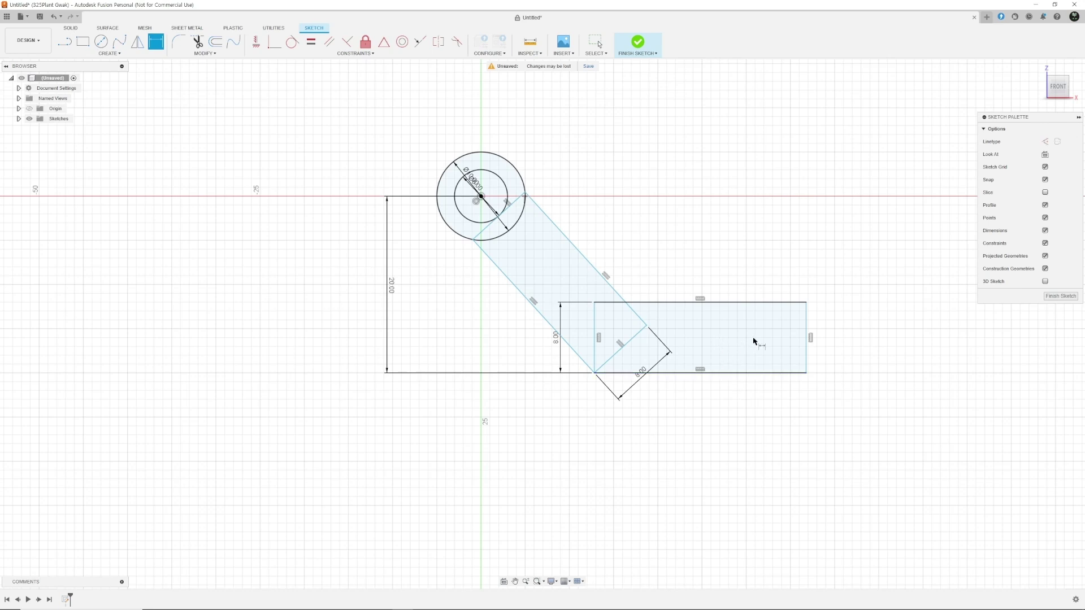
pyautogui.click(807, 351)
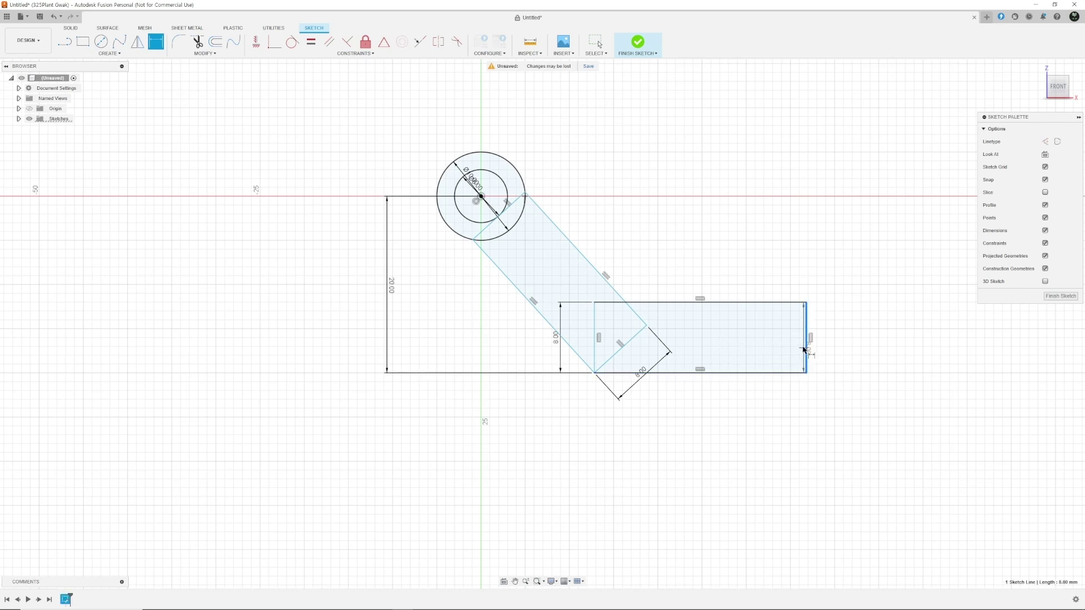
pyautogui.click(481, 197)
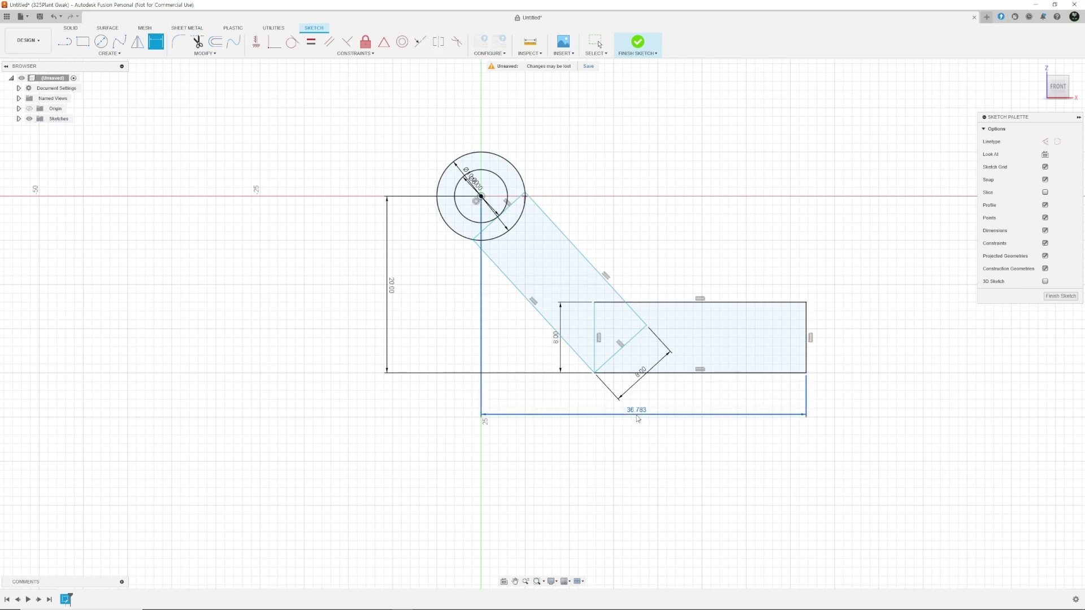
pyautogui.click(636, 416)
pyautogui.write('30')
pyautogui.press('Return')
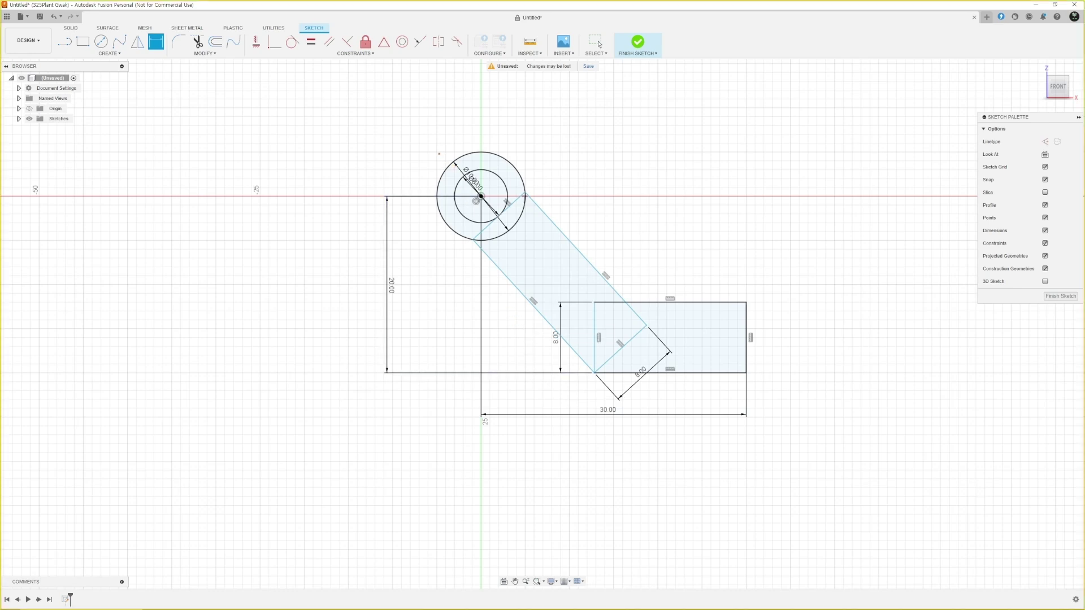
pyautogui.moveTo(442, 159); pyautogui.dragTo(639, 364)
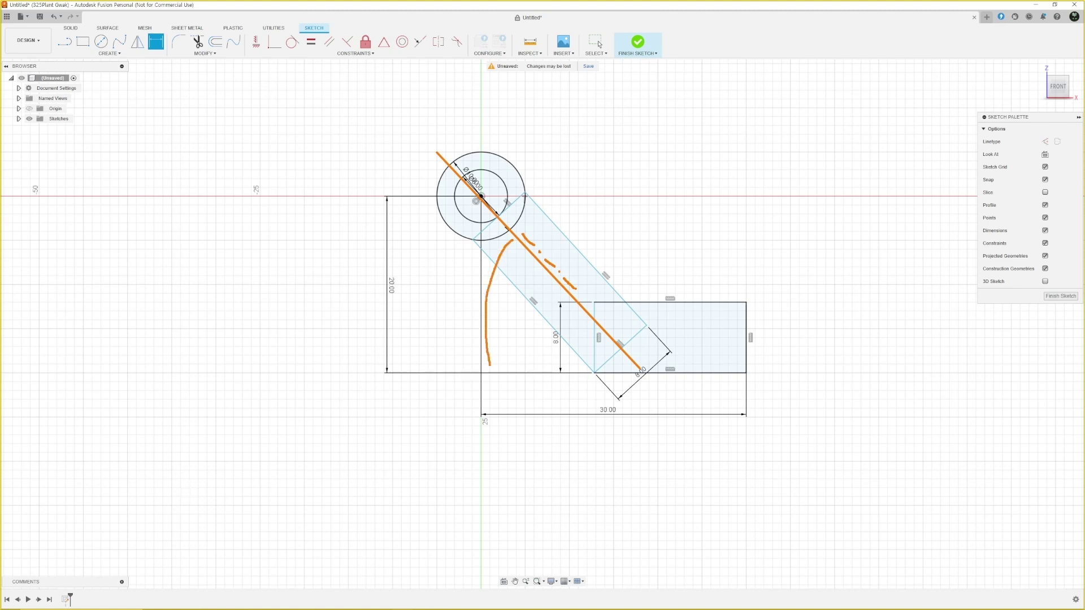
pyautogui.moveTo(421, 374); pyautogui.dragTo(589, 360)
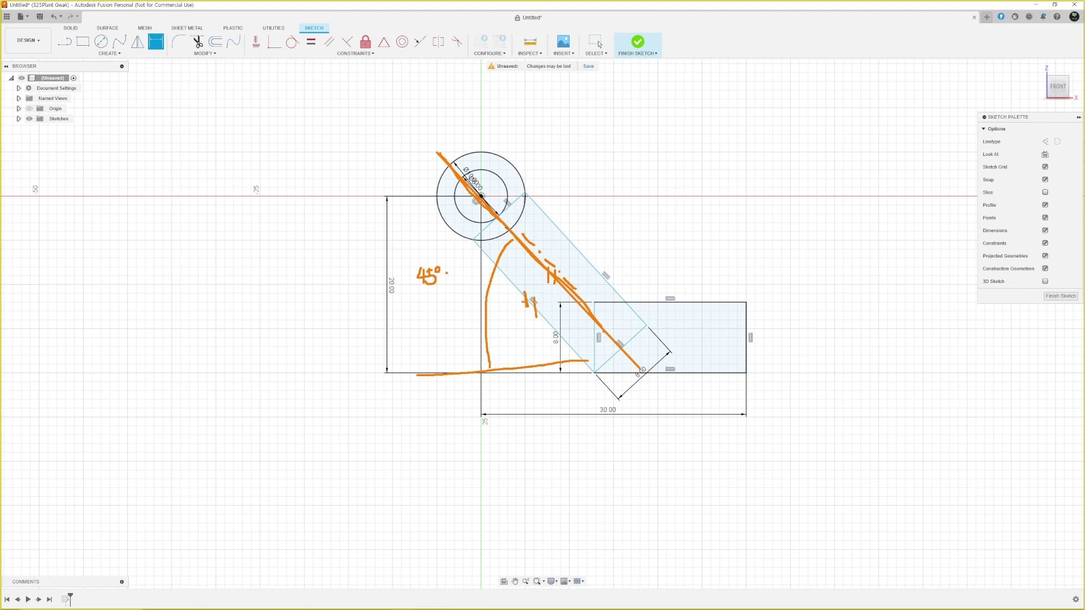
pyautogui.moveTo(524, 301); pyautogui.dragTo(508, 338)
pyautogui.moveTo(505, 278); pyautogui.dragTo(526, 302)
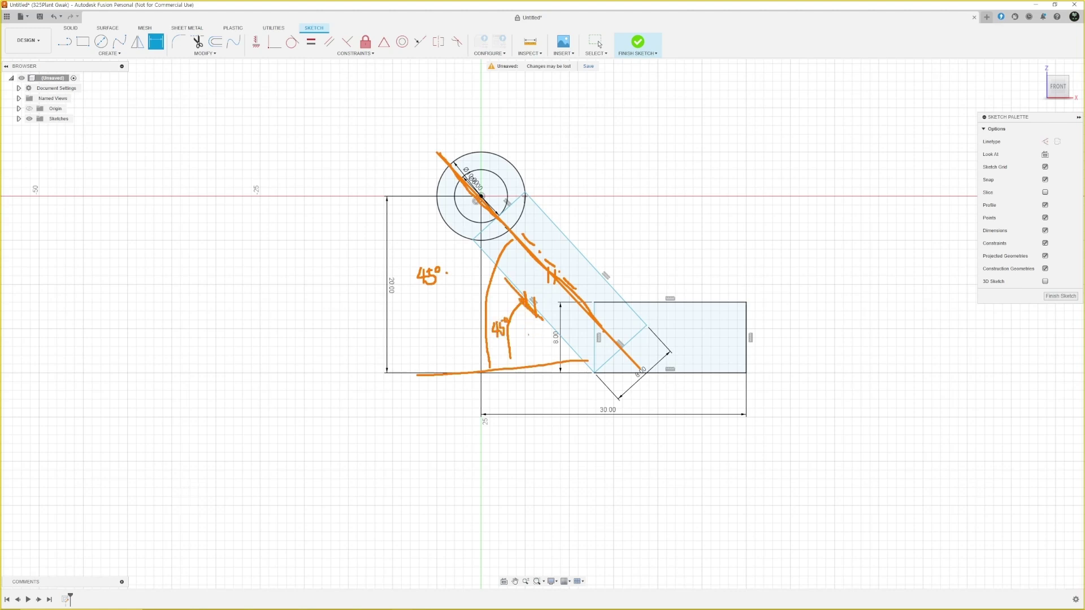
pyautogui.moveTo(519, 339)
pyautogui.mouseDown()
pyautogui.moveTo(490, 338)
pyautogui.moveTo(521, 327)
pyautogui.mouseUp()
pyautogui.press('Escape')
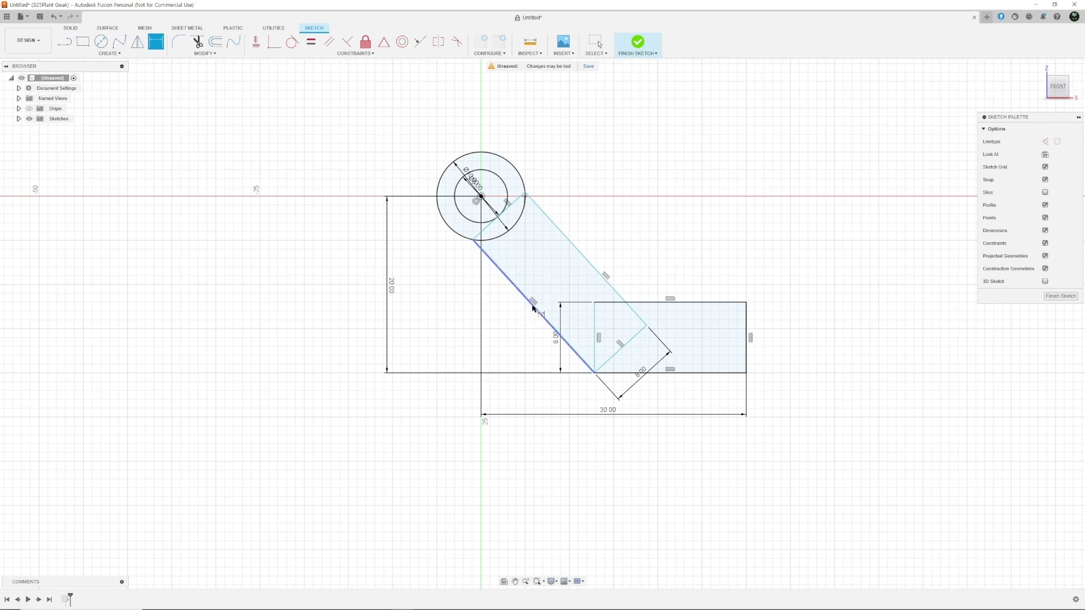
# Add a 45° angle dimension between the slanted rectangle's lower long edge and the horizontal rectangle's bottom edge.
pyautogui.click(533, 307)
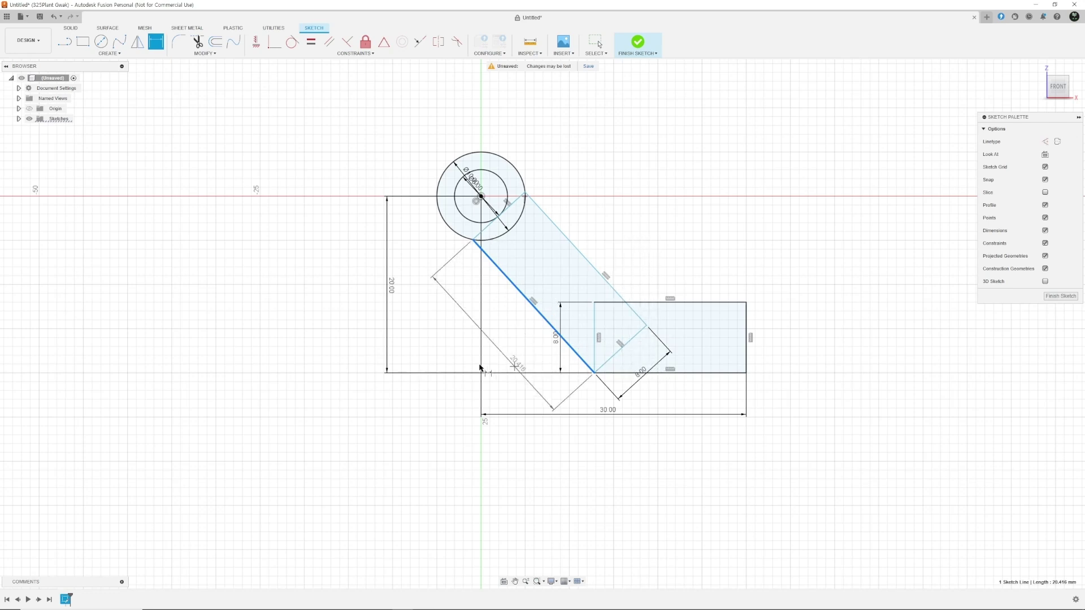
pyautogui.click(676, 373)
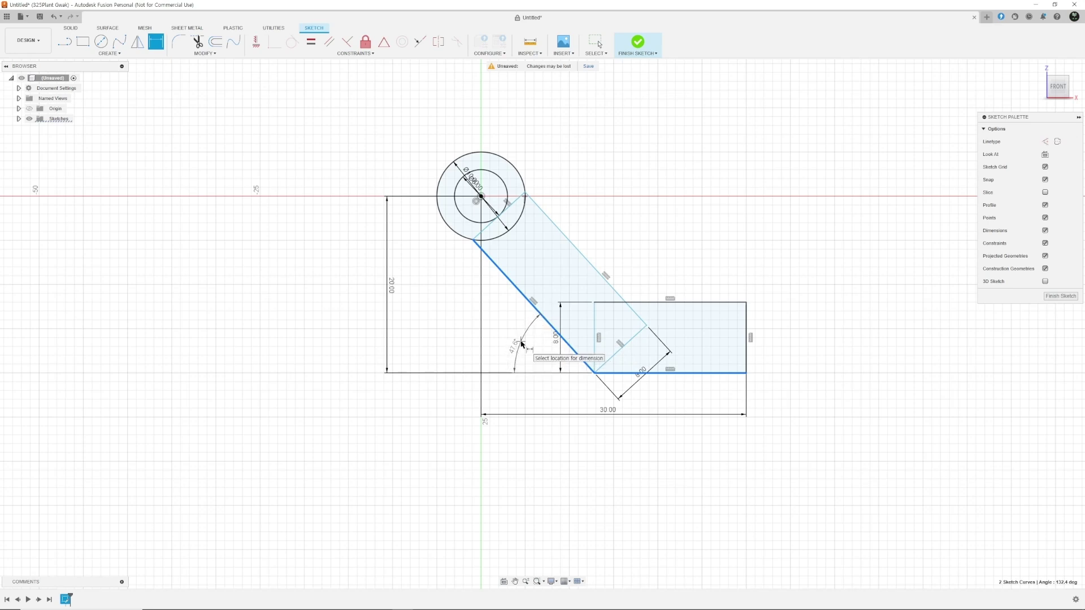
pyautogui.click(542, 351)
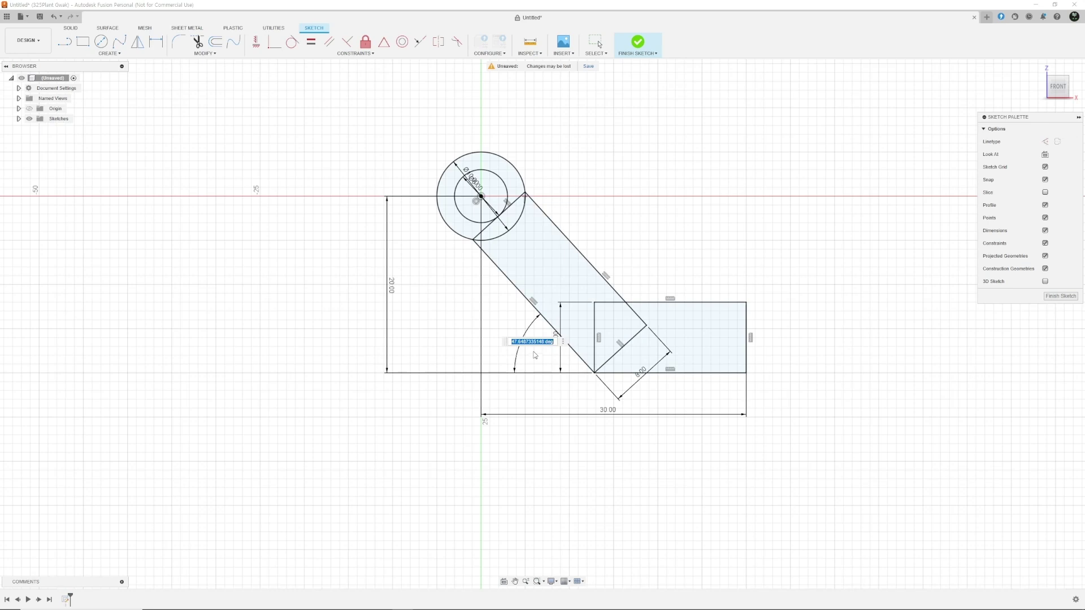
pyautogui.write('45')
pyautogui.press('Return')
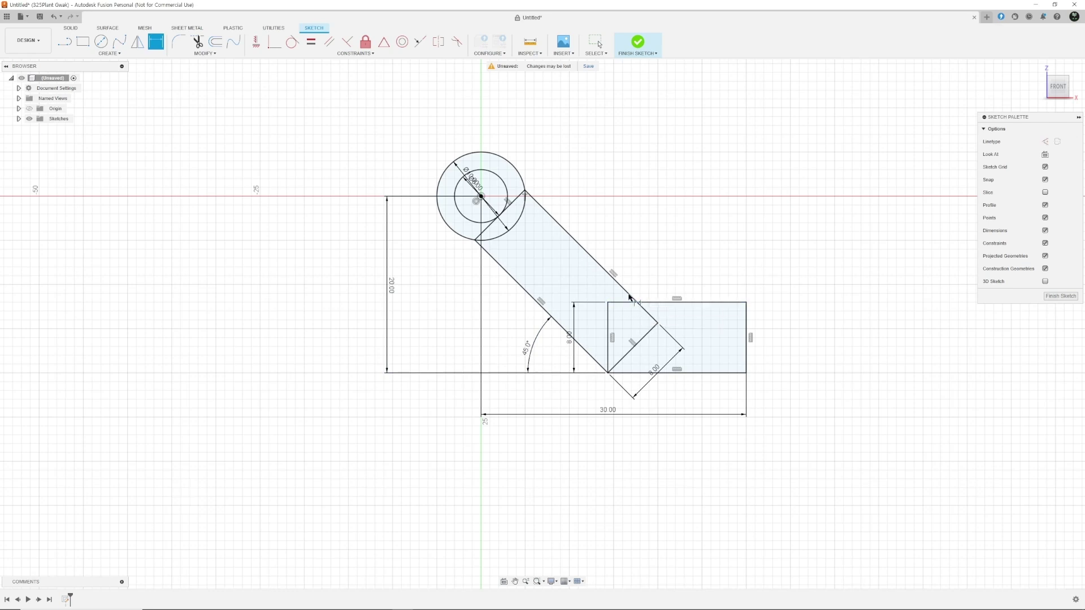
# Move the two circle diameter dimensions outside the circles, up and to the left of them.
pyautogui.click(596, 42)
pyautogui.moveTo(470, 174); pyautogui.dragTo(416, 140)
pyautogui.moveTo(465, 178); pyautogui.dragTo(417, 171)
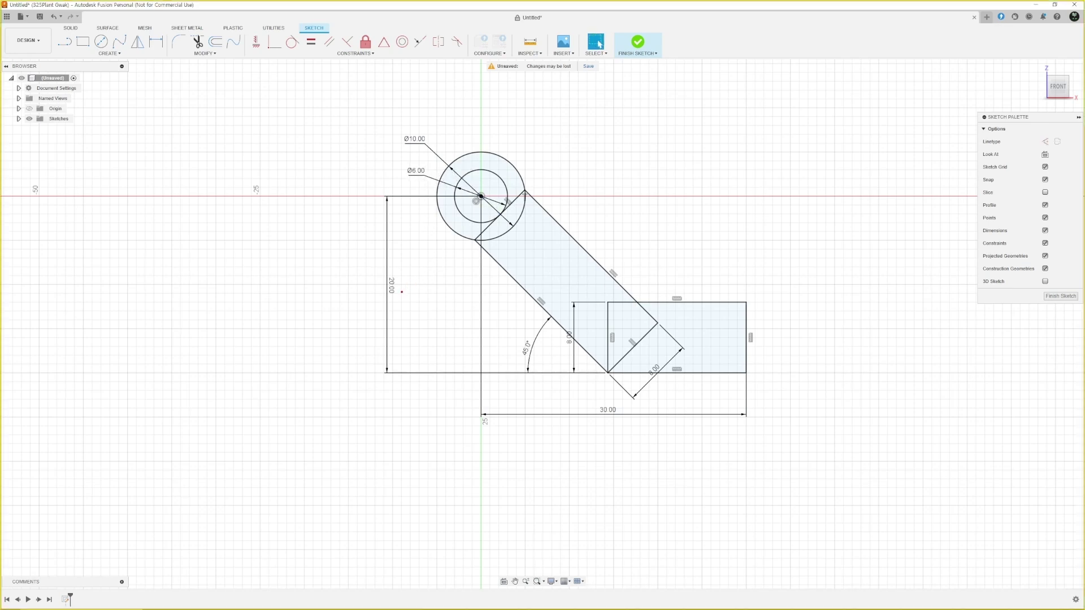
pyautogui.moveTo(397, 279); pyautogui.dragTo(392, 278)
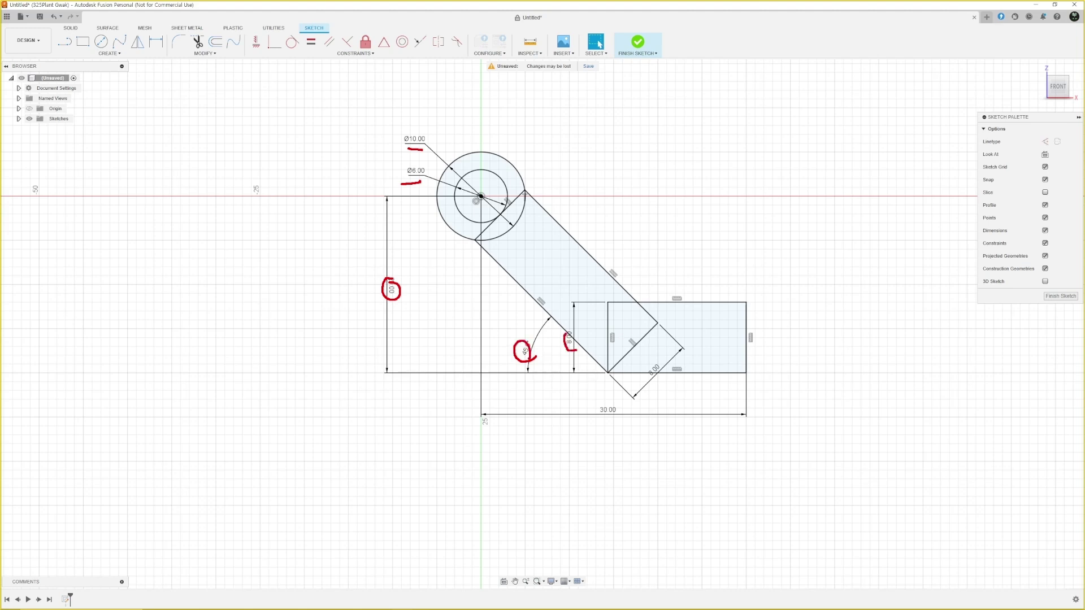
pyautogui.moveTo(615, 422); pyautogui.dragTo(595, 413)
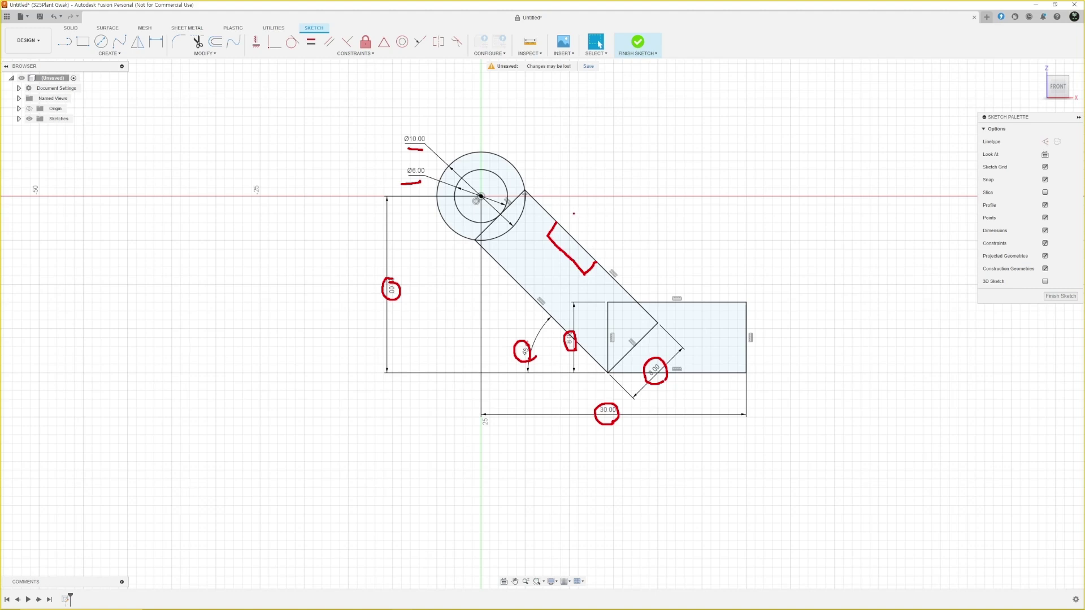
pyautogui.press('Escape')
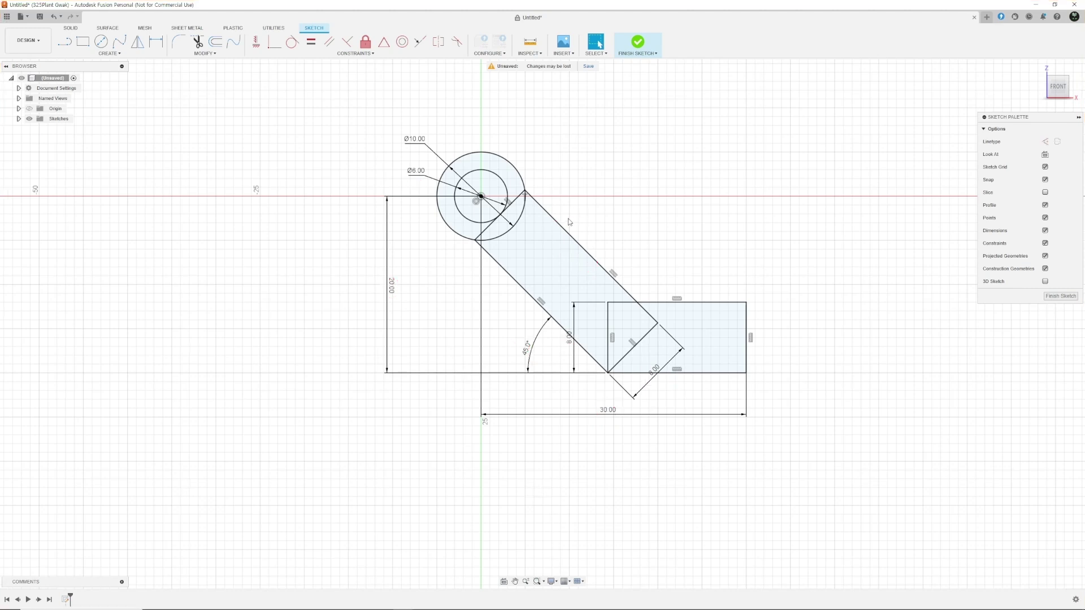
pyautogui.press('l')
pyautogui.click(556, 222)
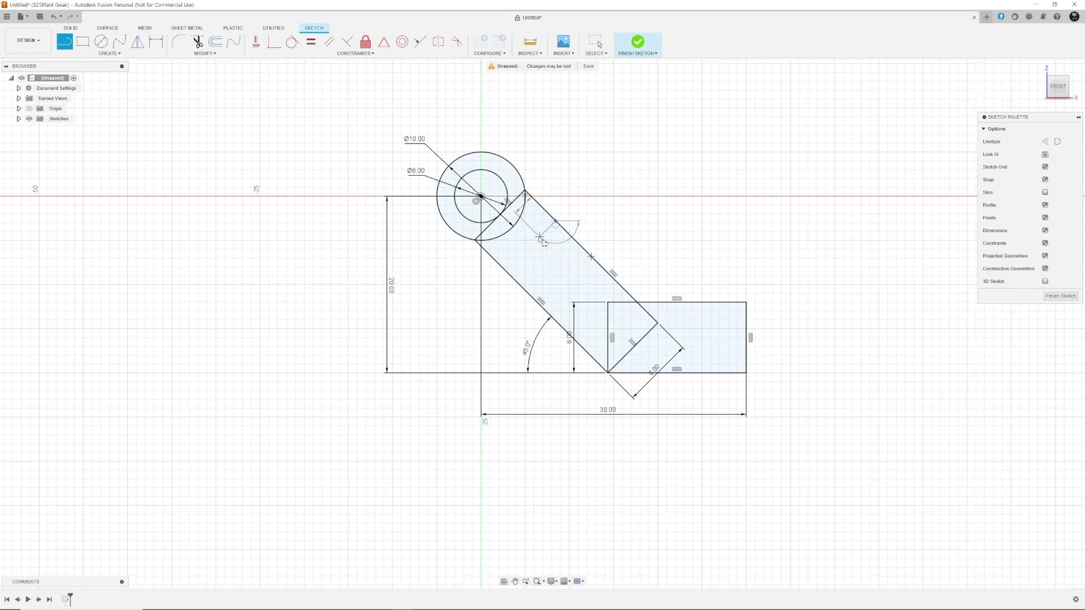
pyautogui.click(539, 237)
pyautogui.click(576, 272)
pyautogui.press('Escape')
pyautogui.press('Escape')
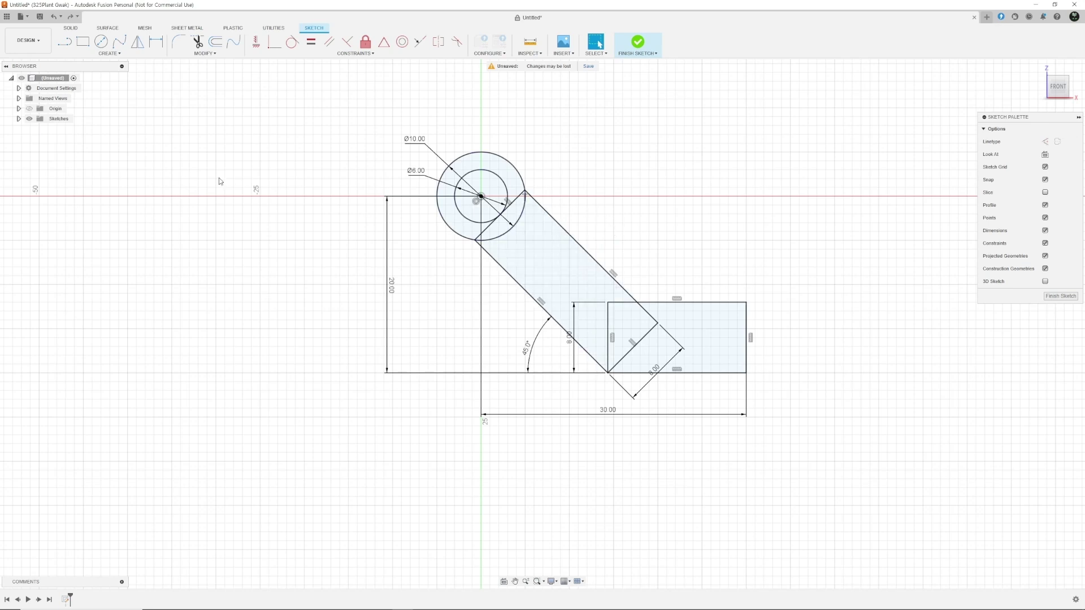
# Draw a 3-point rectangle along the slanted arm's upper edge, extending about 2.5 mm into the arm as a notch.
pyautogui.click(111, 53)
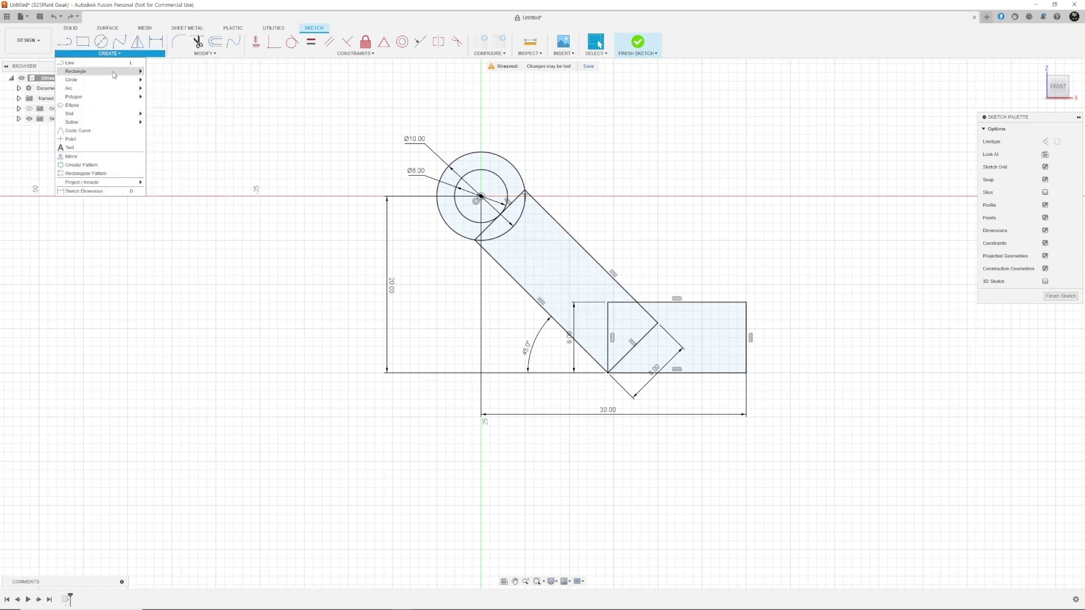
pyautogui.moveTo(129, 71)
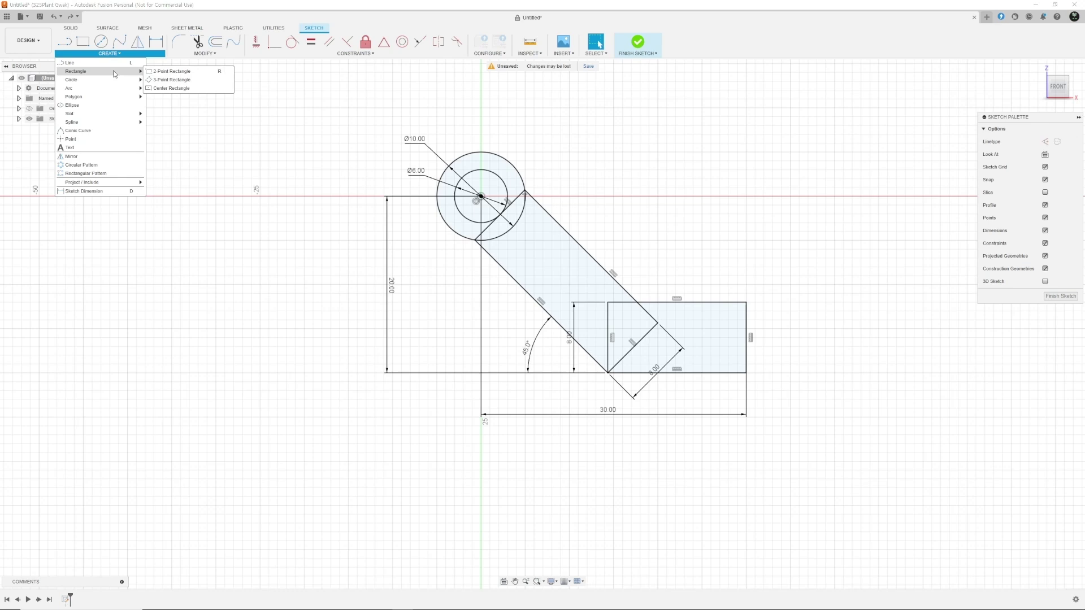
pyautogui.click(163, 82)
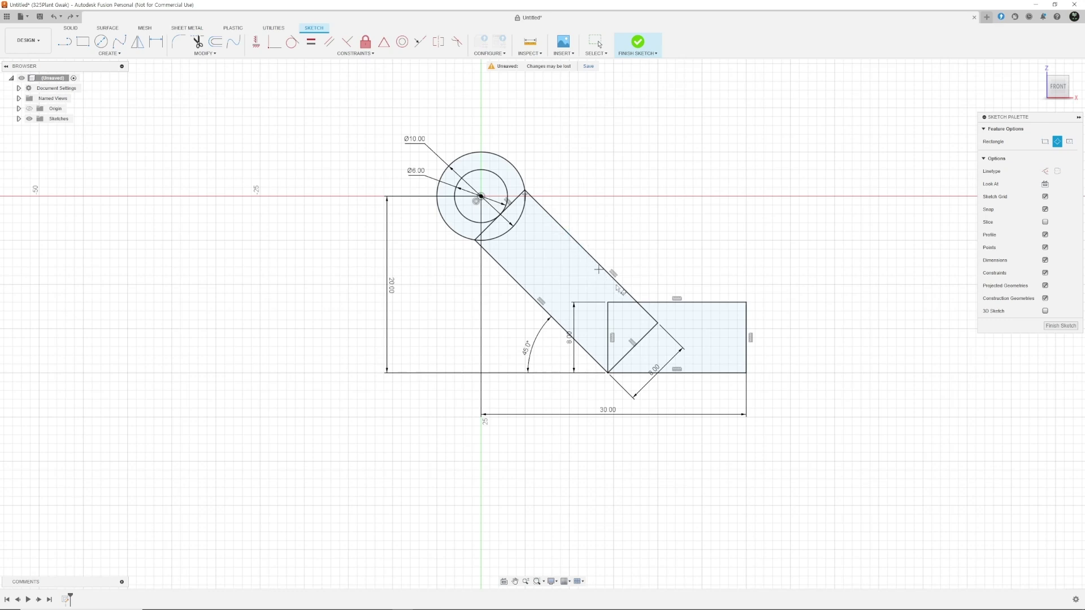
pyautogui.click(557, 221)
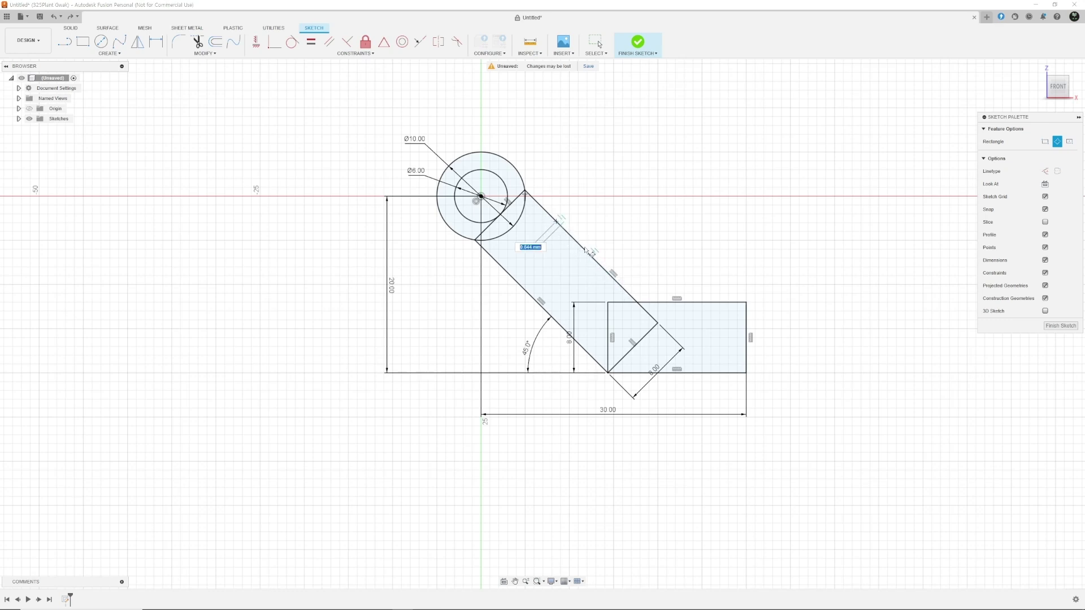
pyautogui.click(605, 270)
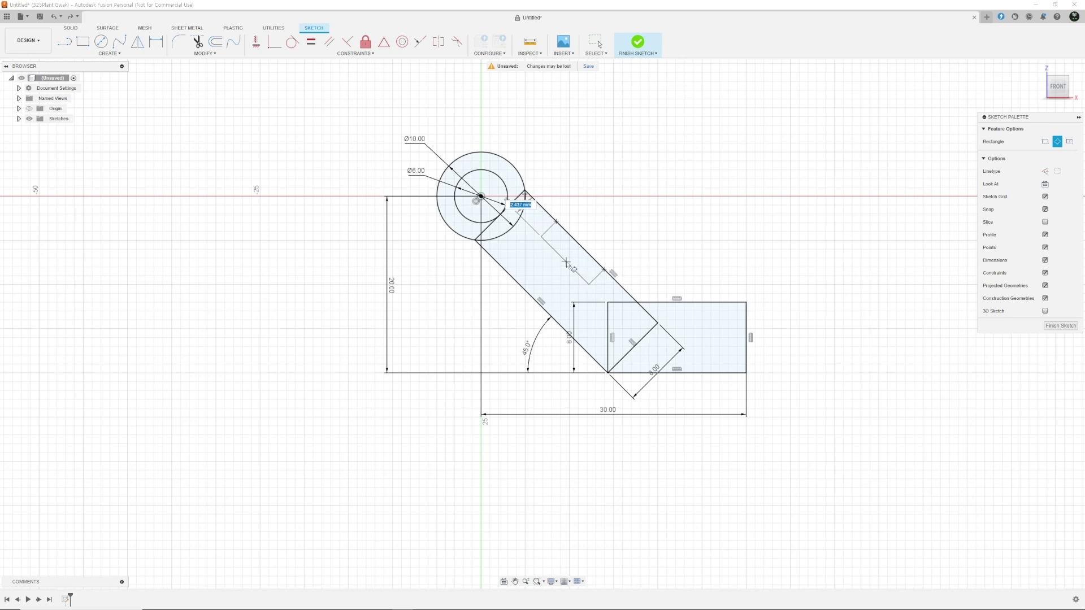
pyautogui.click(565, 262)
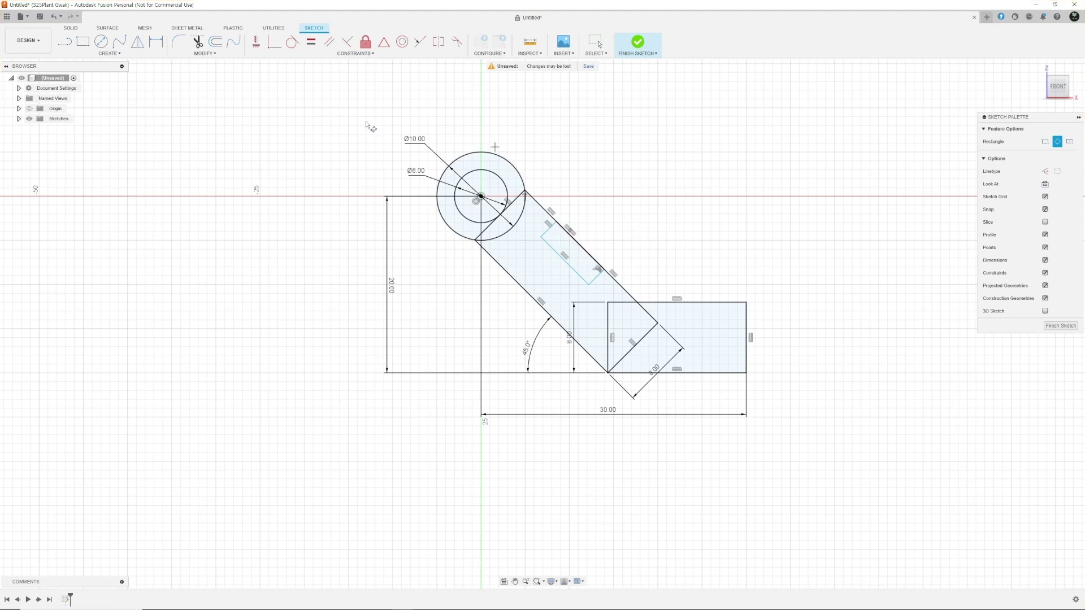
# Trim both overlapping line segments across the notch opening on the slanted arm's upper edge.
pyautogui.click(213, 55)
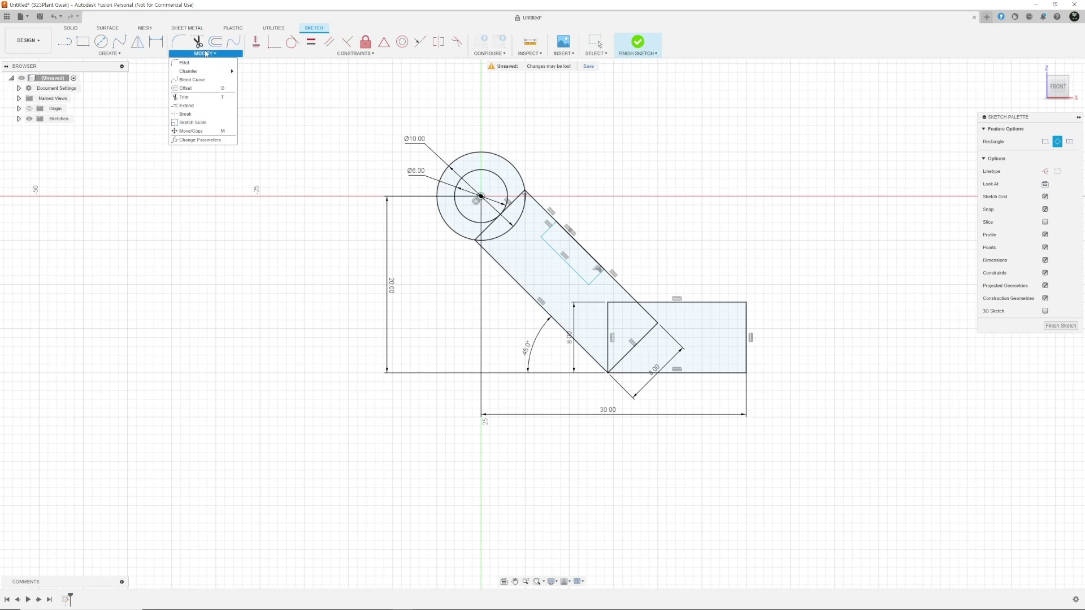
pyautogui.click(201, 44)
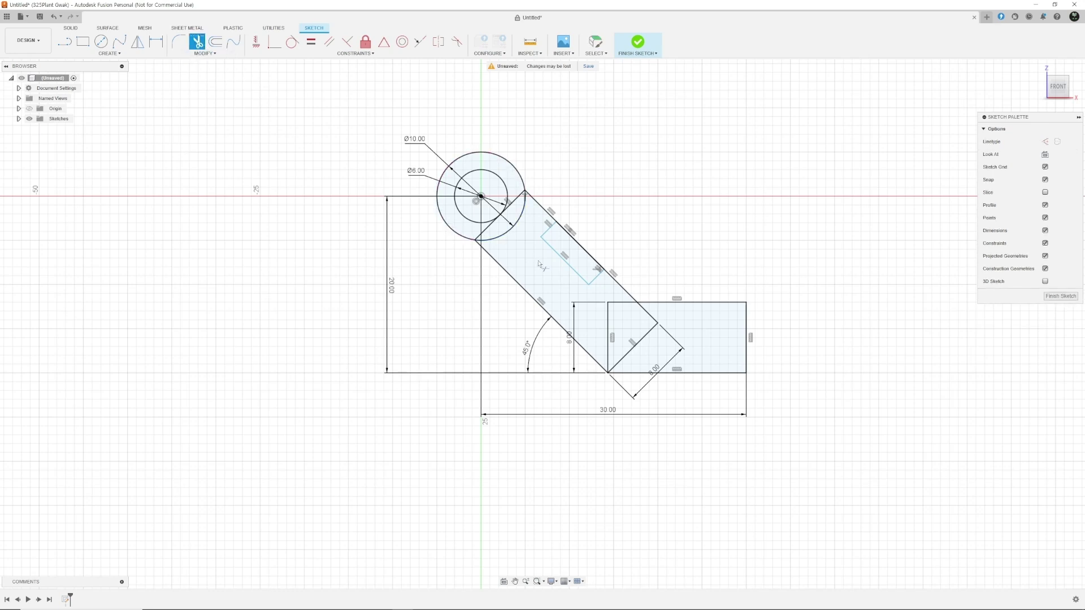
pyautogui.click(585, 251)
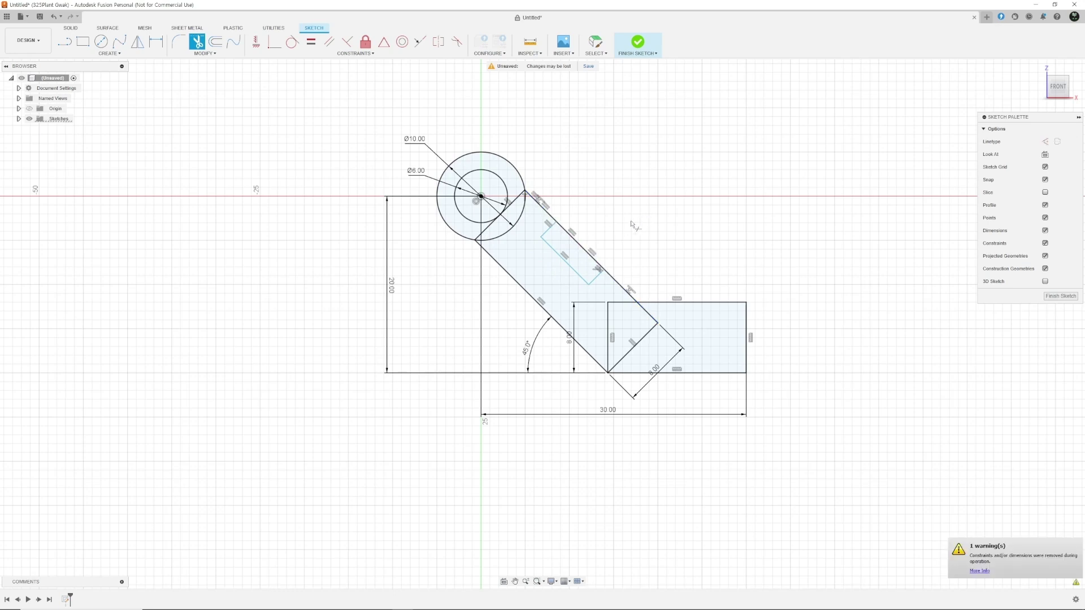
pyautogui.click(584, 250)
# Dimension the distance from the circles' centre to the notch's nearer short side as 6 mm.
pyautogui.press('d')
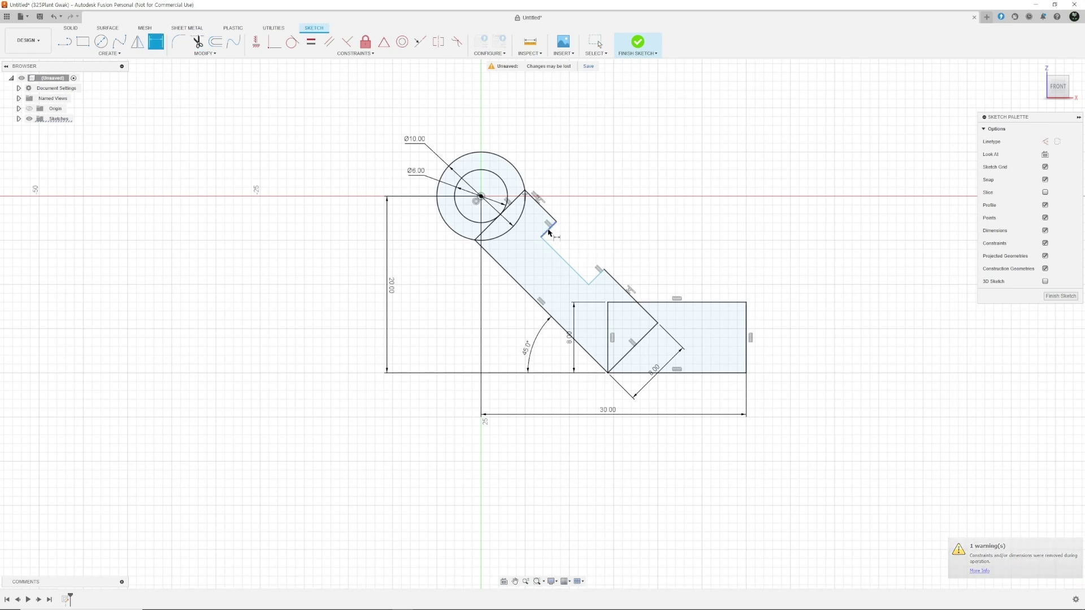
pyautogui.click(548, 231)
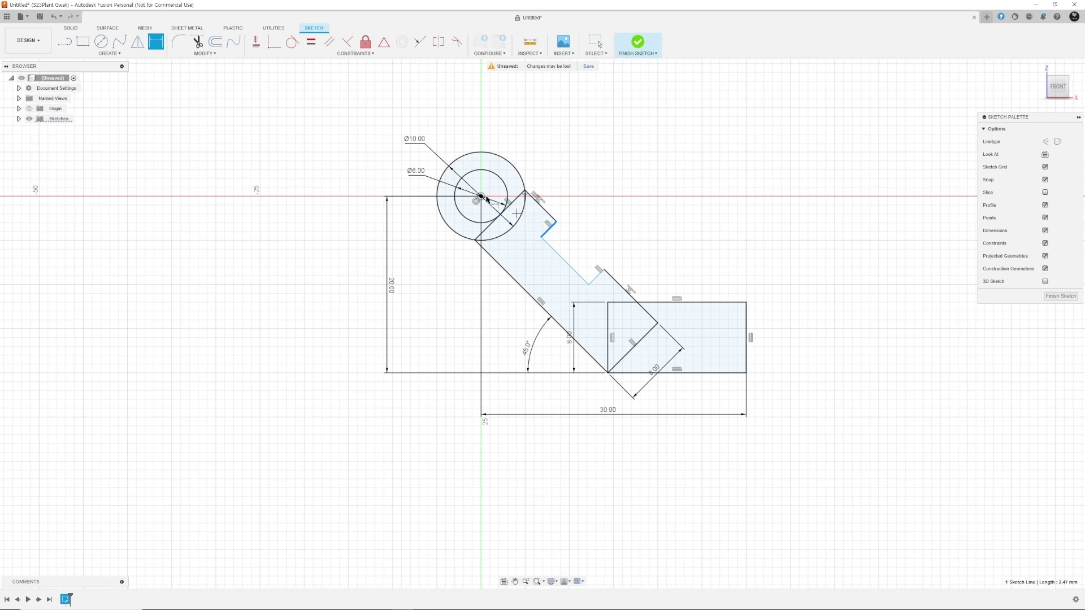
pyautogui.click(481, 196)
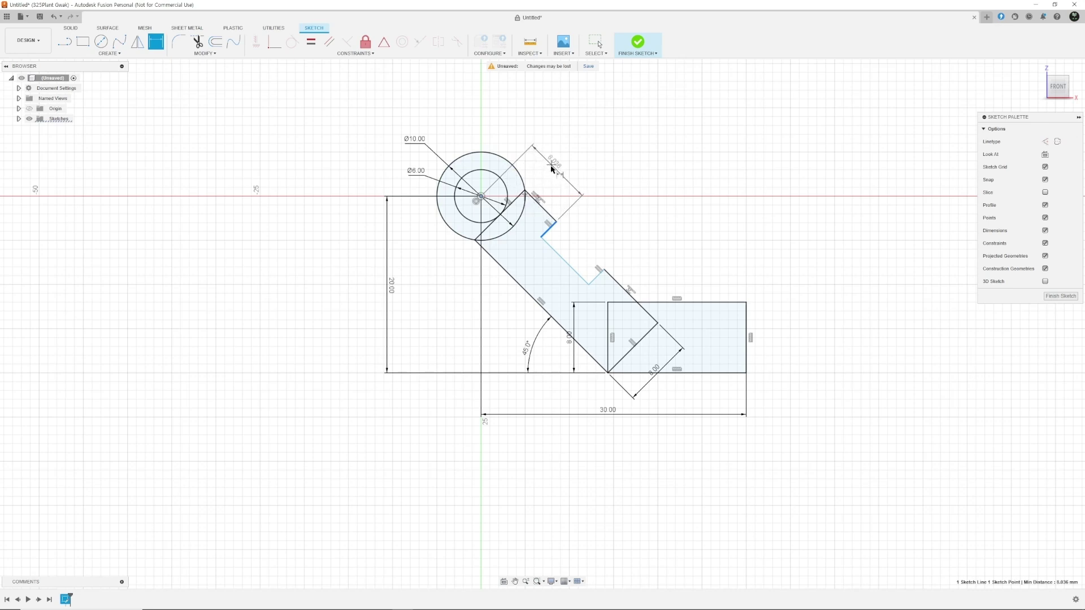
pyautogui.click(552, 173)
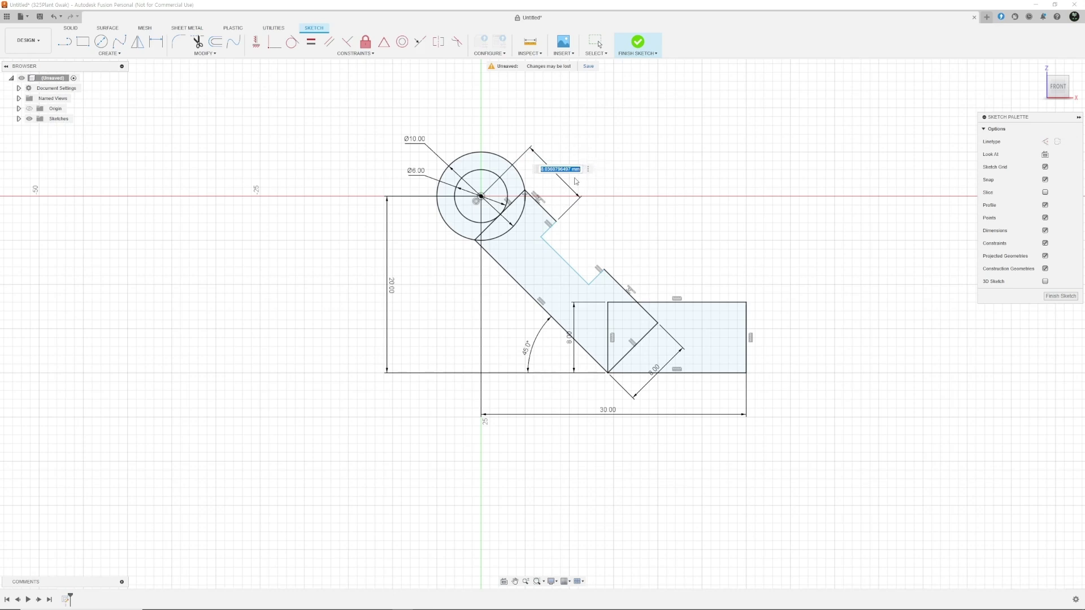
pyautogui.write('6')
pyautogui.press('Return')
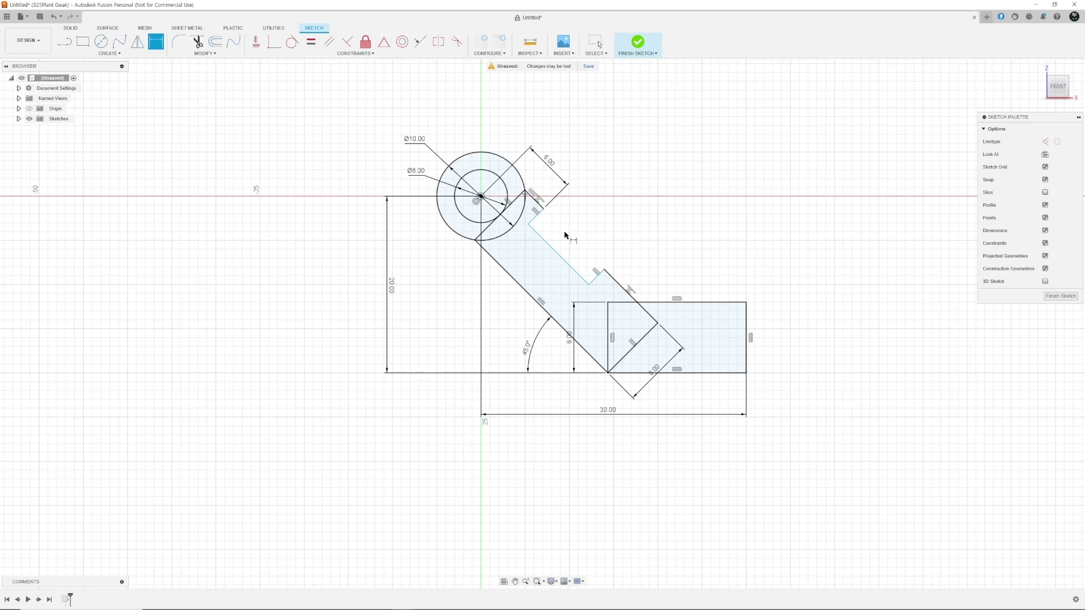
# Dimension the notch's length between its two short sides as 12 mm.
pyautogui.click(535, 218)
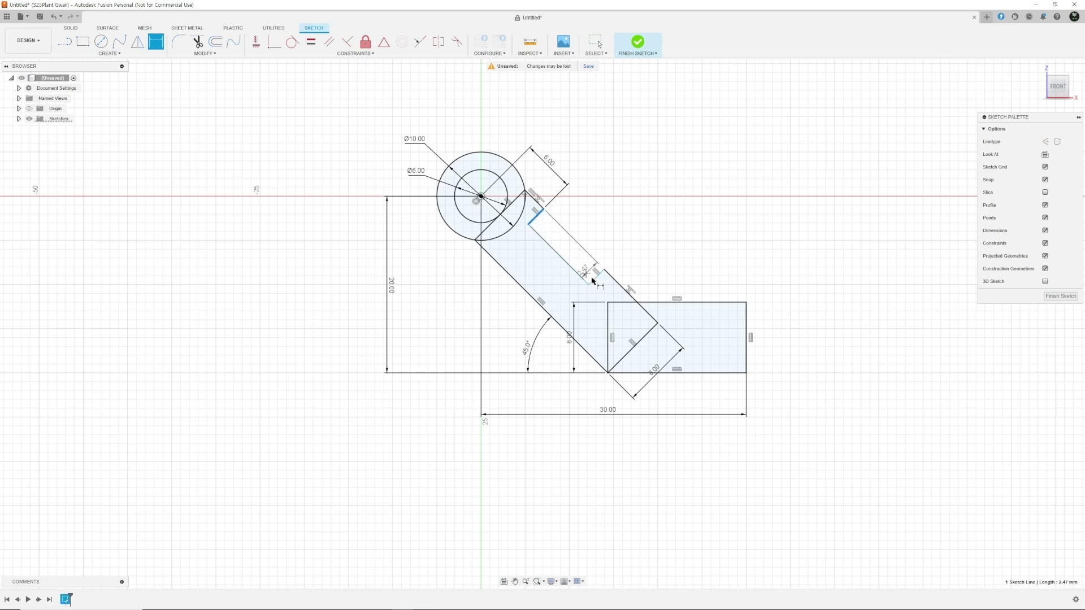
pyautogui.click(595, 274)
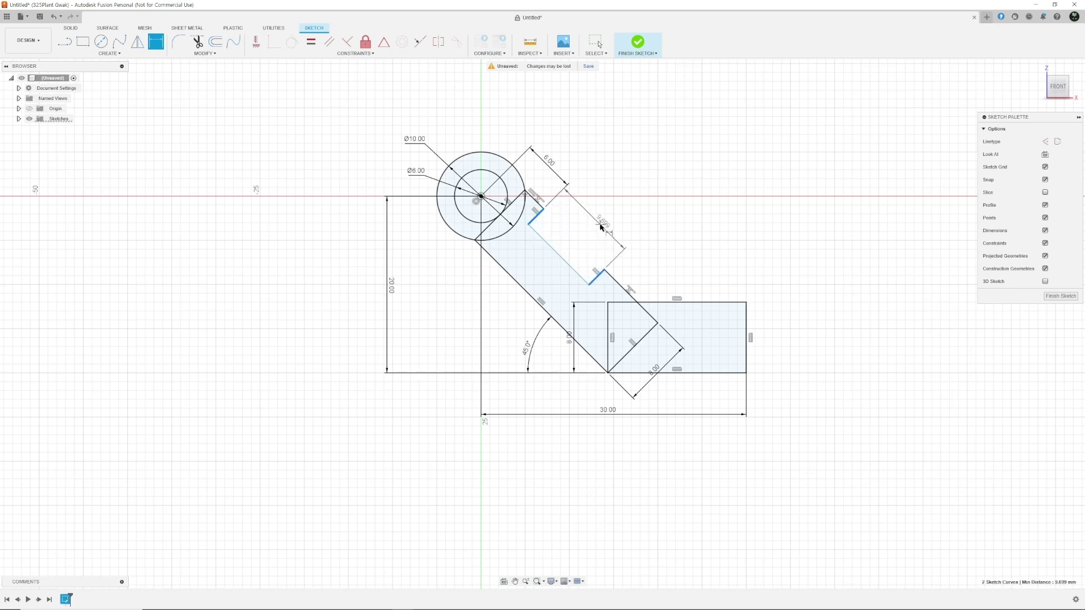
pyautogui.click(602, 225)
pyautogui.write('12')
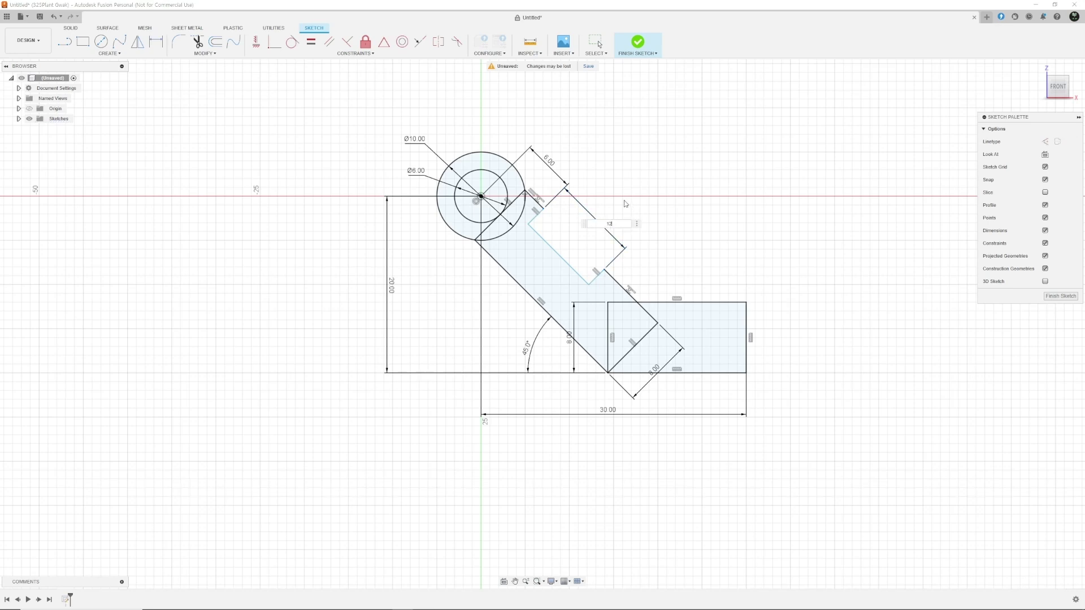
pyautogui.press('Return')
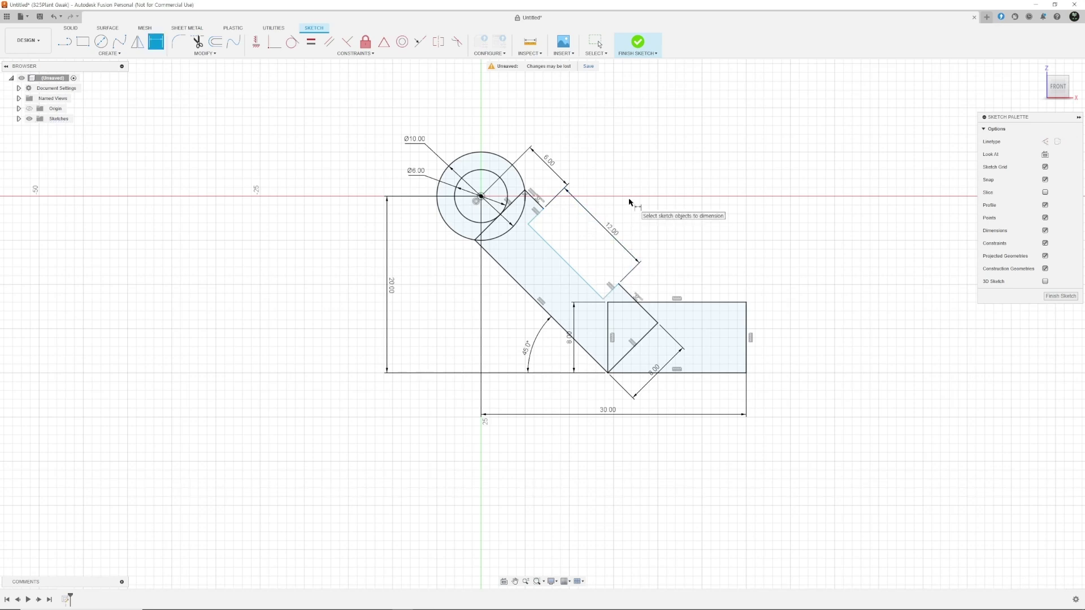
# Dimension the notch's depth from the slanted arm's upper edge to the notch floor as 3 mm.
pyautogui.click(540, 238)
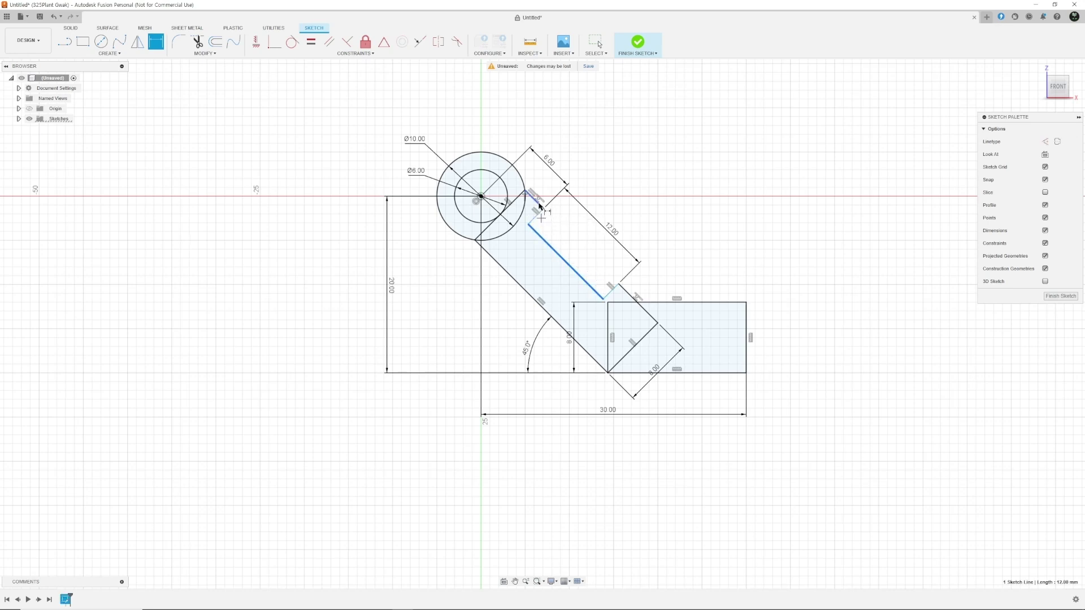
pyautogui.click(536, 204)
pyautogui.click(551, 228)
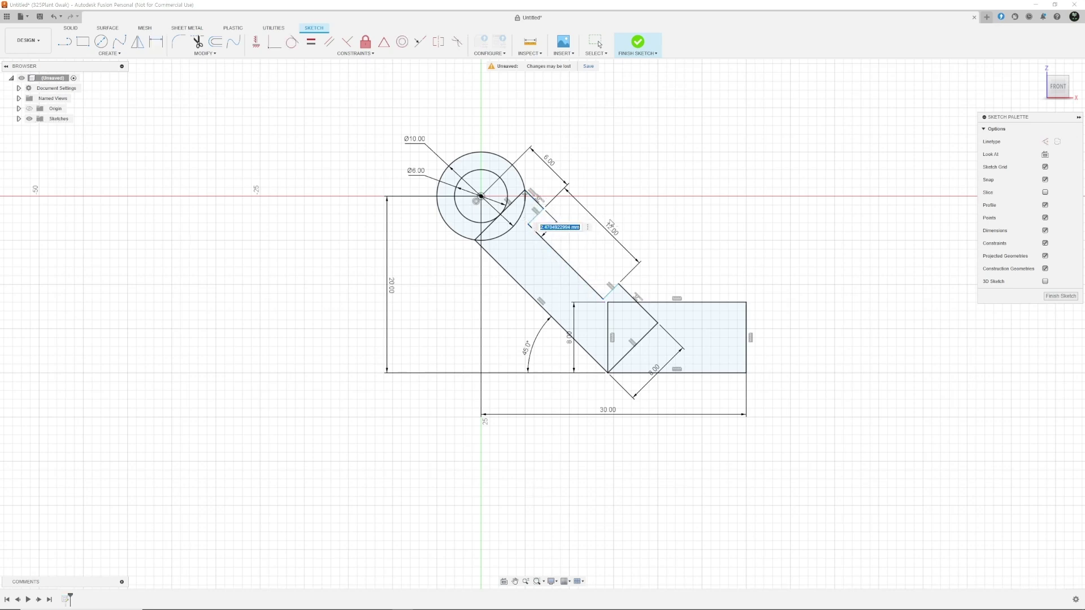
pyautogui.press('Return')
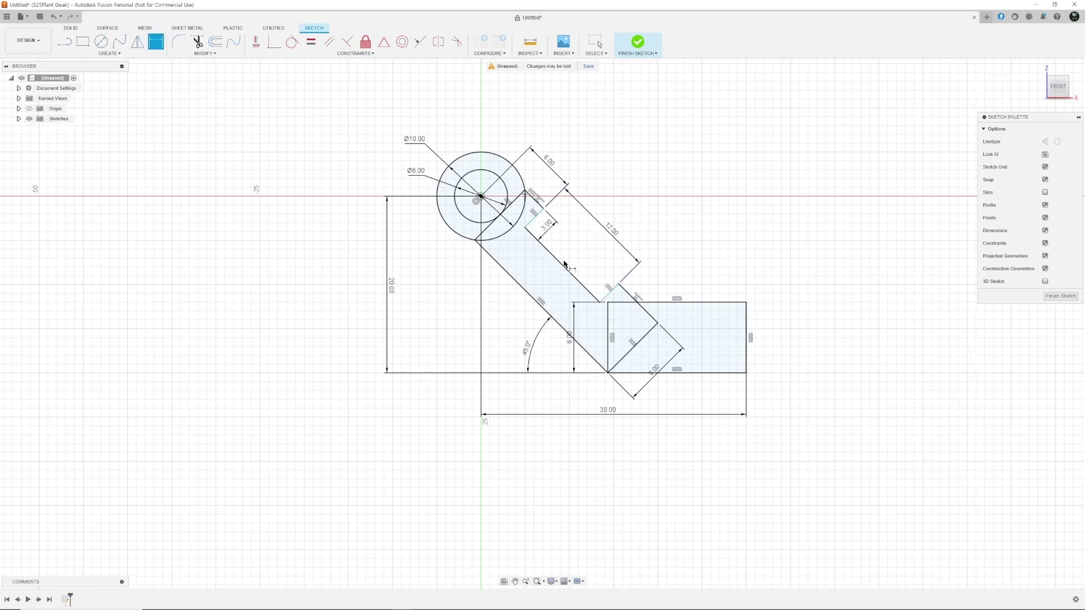
# Add a driven dimension between the notch floor and the slanted arm's lower long edge.
pyautogui.click(533, 300)
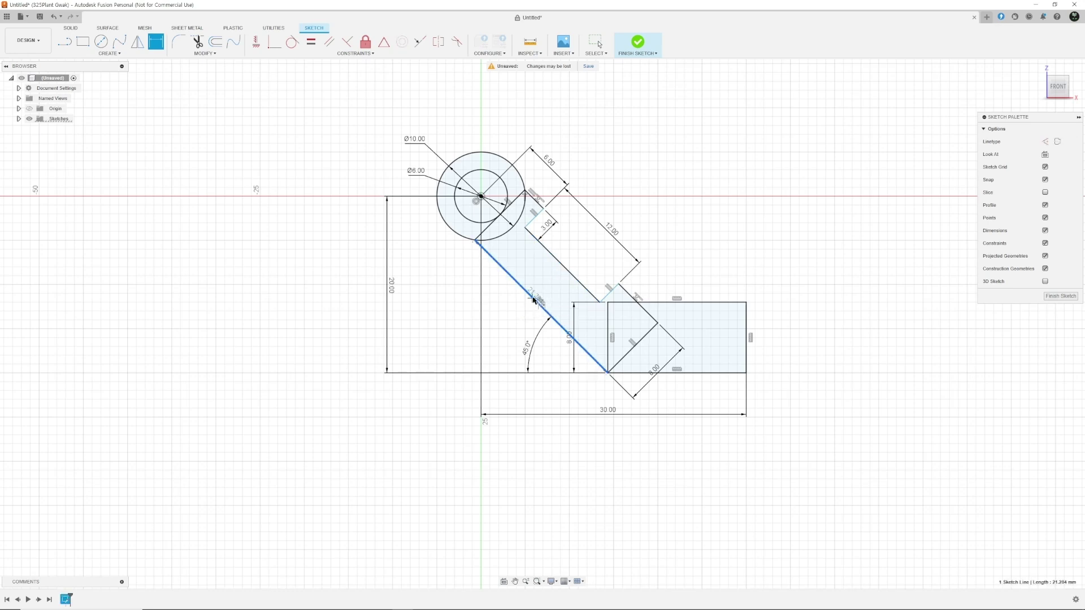
pyautogui.click(564, 270)
pyautogui.click(552, 281)
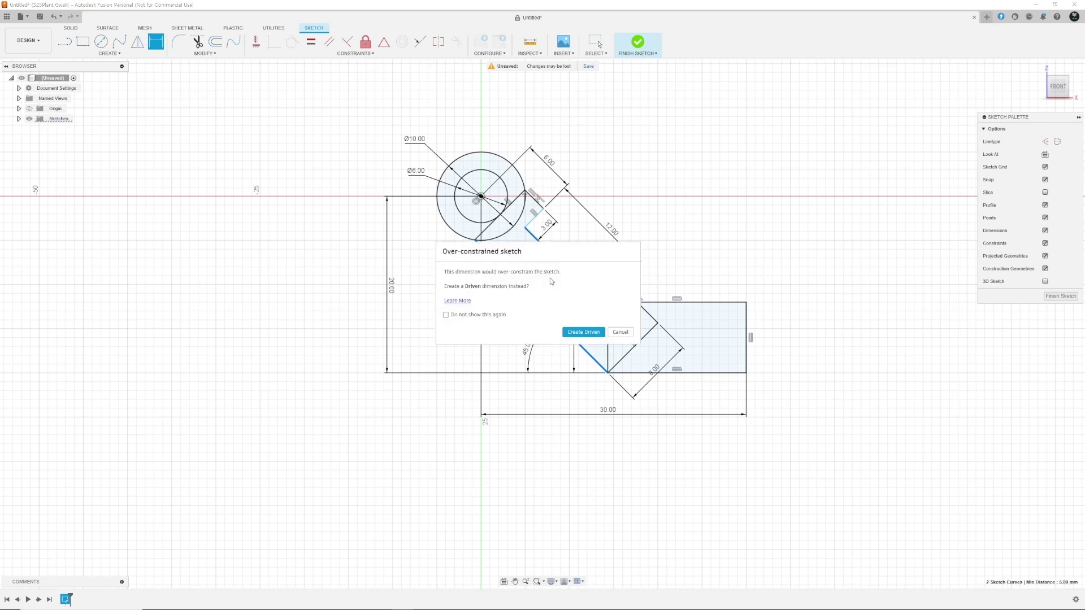
pyautogui.click(581, 332)
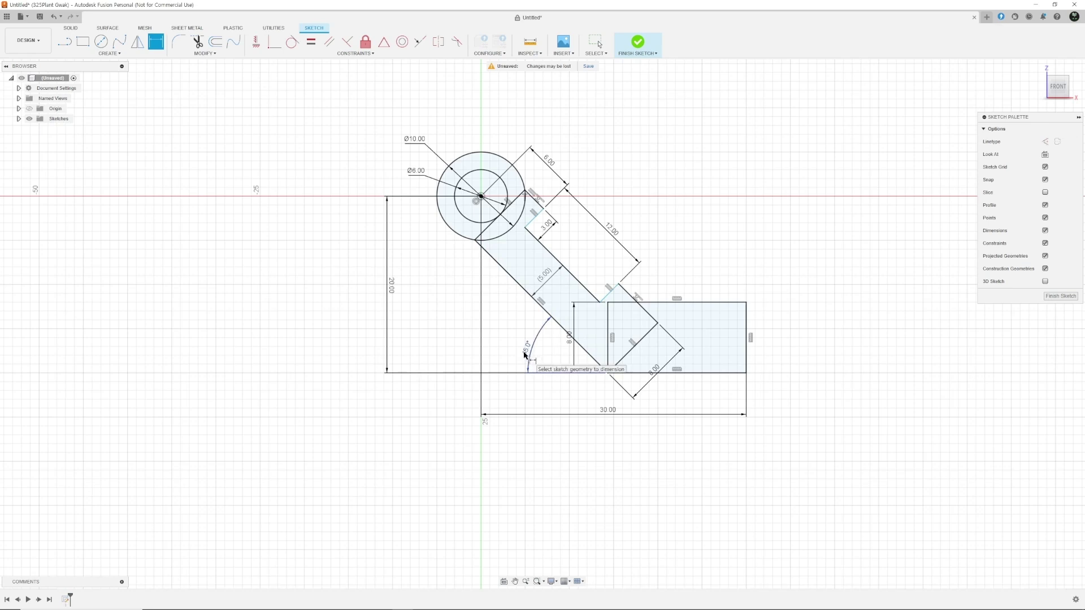
# Constrain the notch's short side nearer the circles perpendicular to the notch floor.
pyautogui.press('Escape')
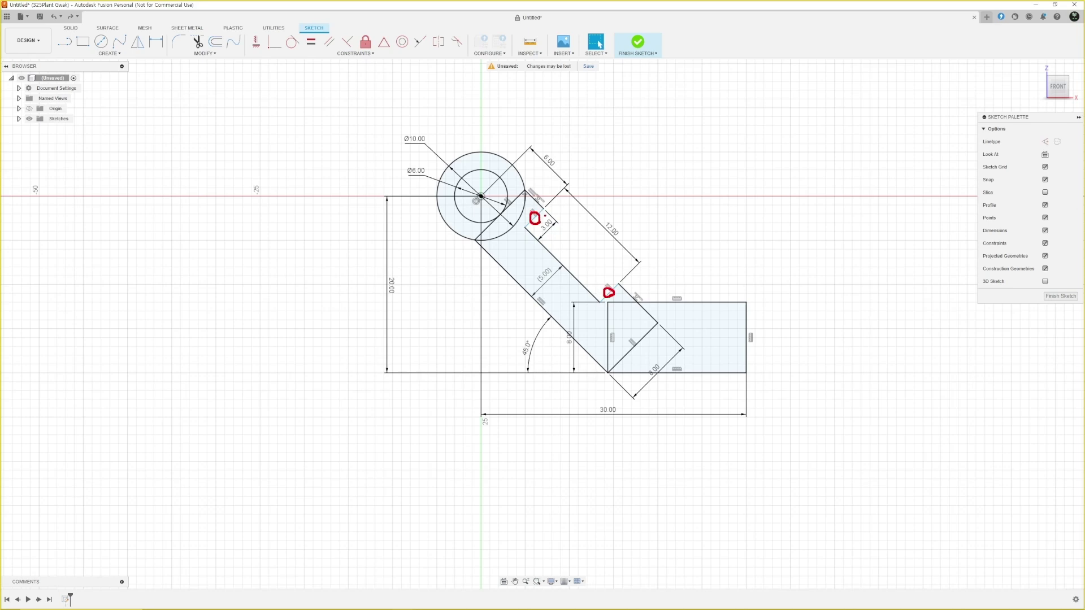
pyautogui.moveTo(530, 228)
pyautogui.mouseDown()
pyautogui.moveTo(569, 272)
pyautogui.moveTo(581, 232)
pyautogui.mouseUp()
pyautogui.press('Escape')
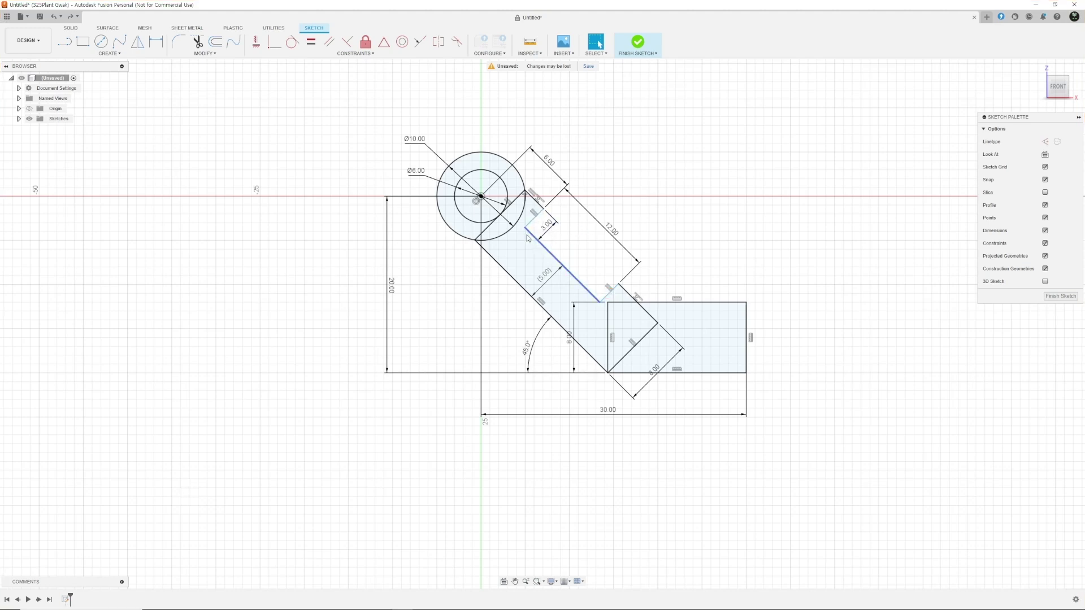
pyautogui.click(348, 41)
pyautogui.click(537, 222)
pyautogui.click(535, 239)
pyautogui.press('Escape')
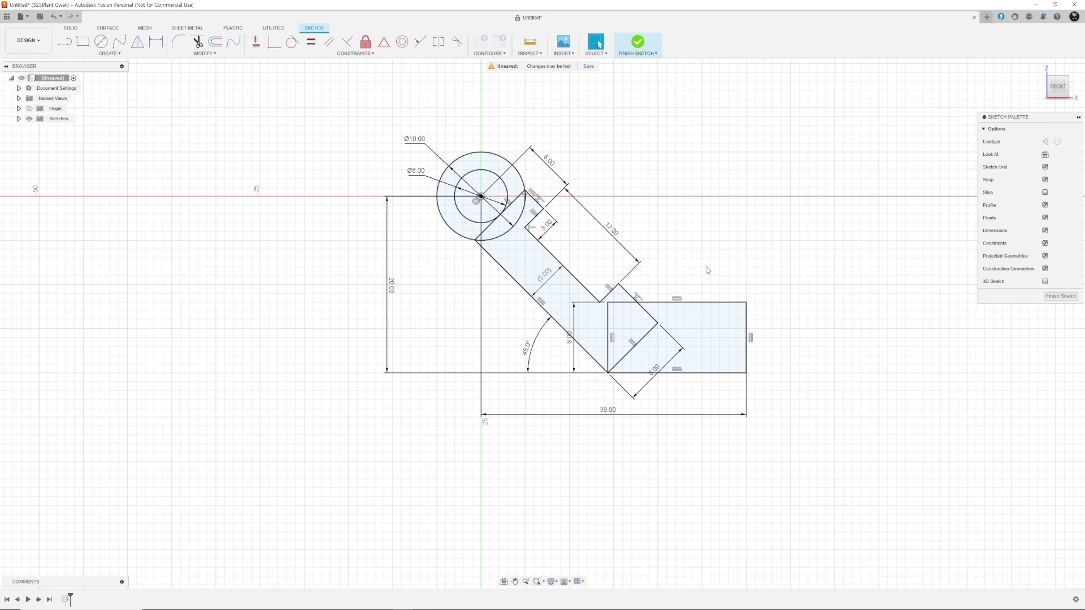
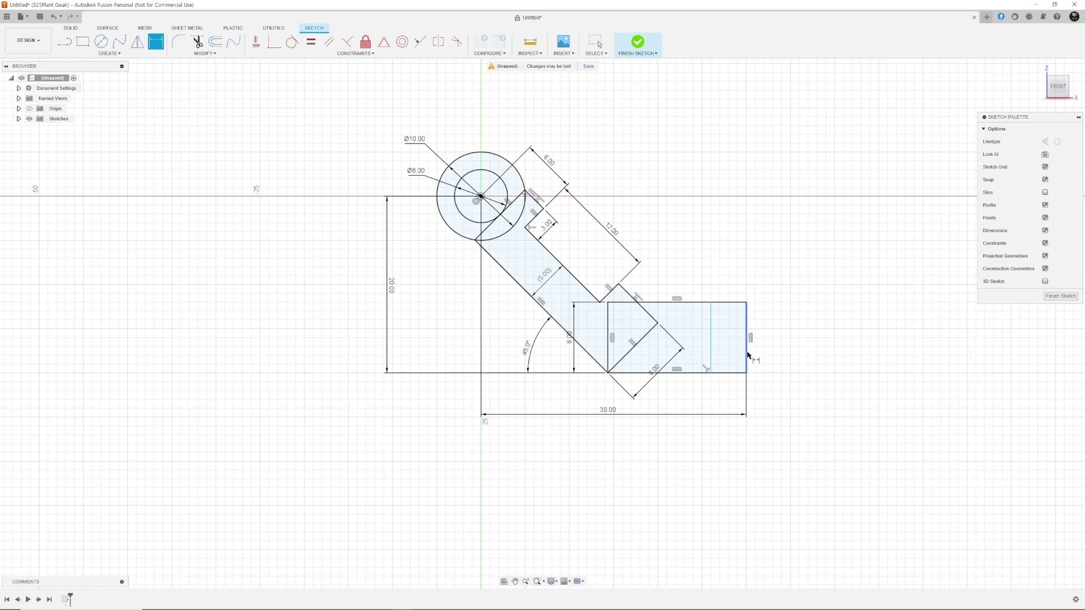
# Dimension the distance between the horizontal arm's outer end and the vertical line inside the arm as 5 mm.
pyautogui.click(747, 354)
pyautogui.click(711, 354)
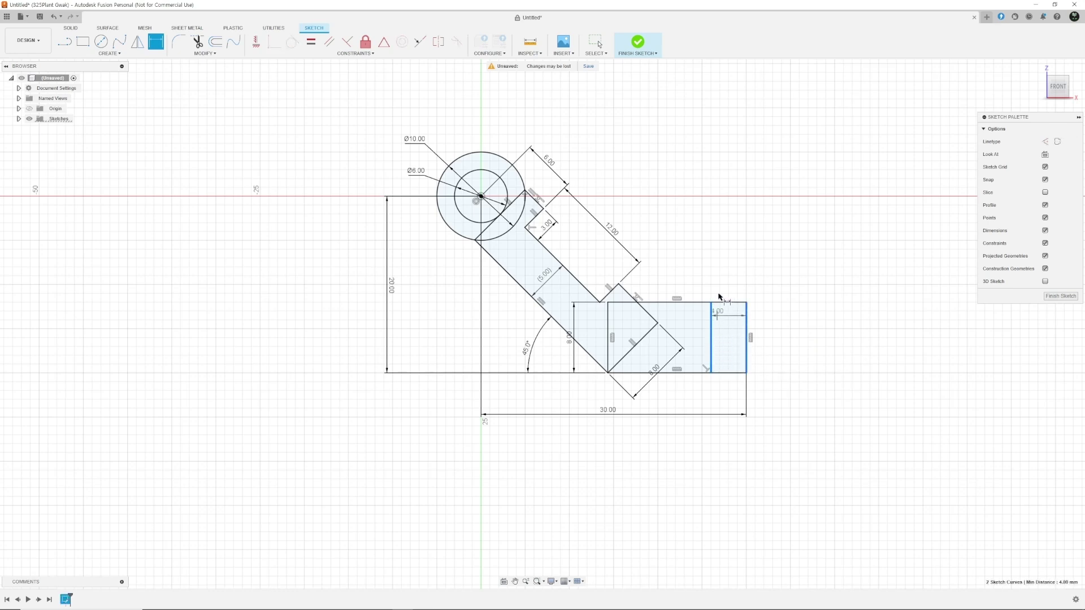
pyautogui.click(734, 284)
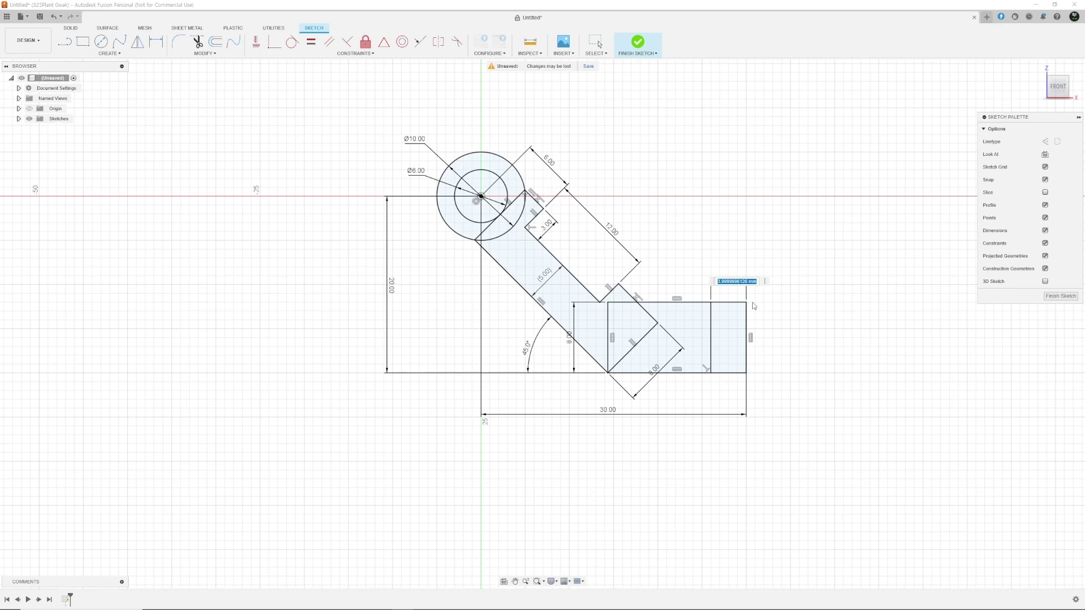
pyautogui.write('5')
pyautogui.press('Return')
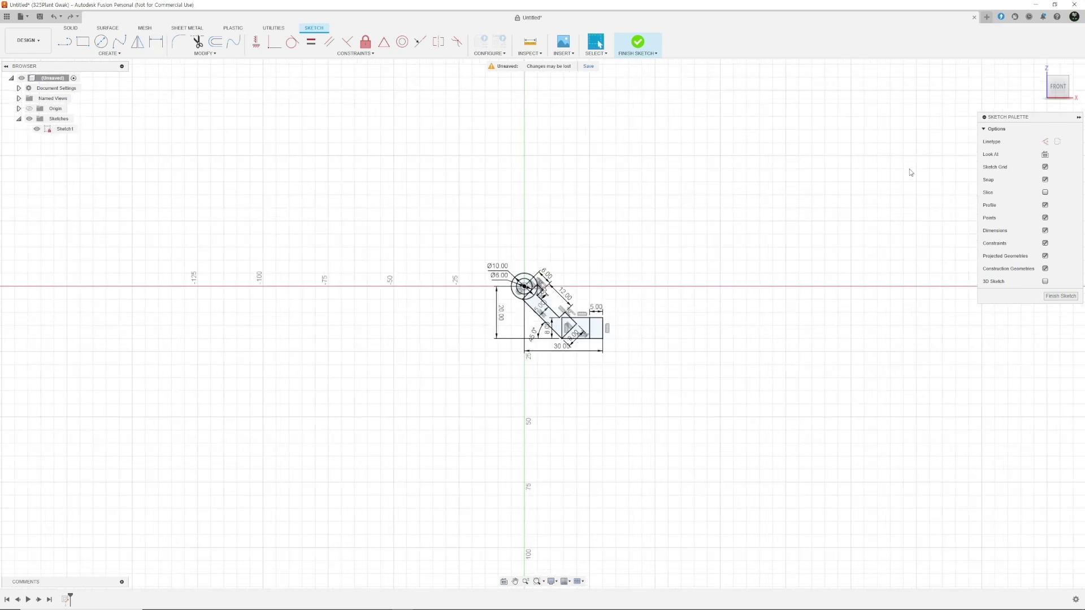
# Finish the bracket sketch and start an Extrude.
pyautogui.click(1059, 296)
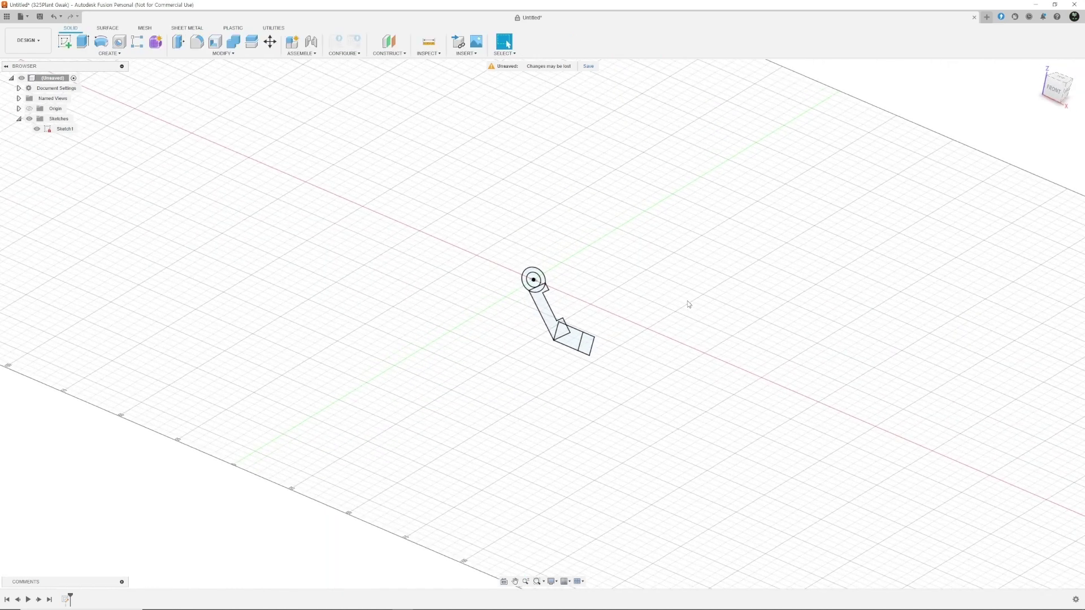
pyautogui.press('e')
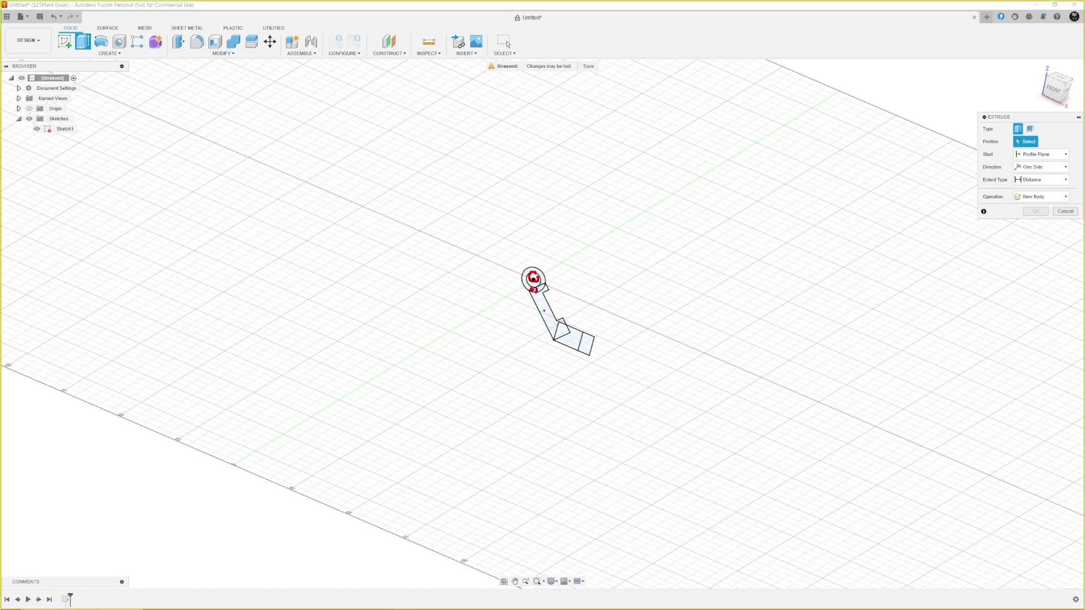
pyautogui.moveTo(518, 332); pyautogui.dragTo(588, 276)
pyautogui.moveTo(521, 334); pyautogui.dragTo(504, 355)
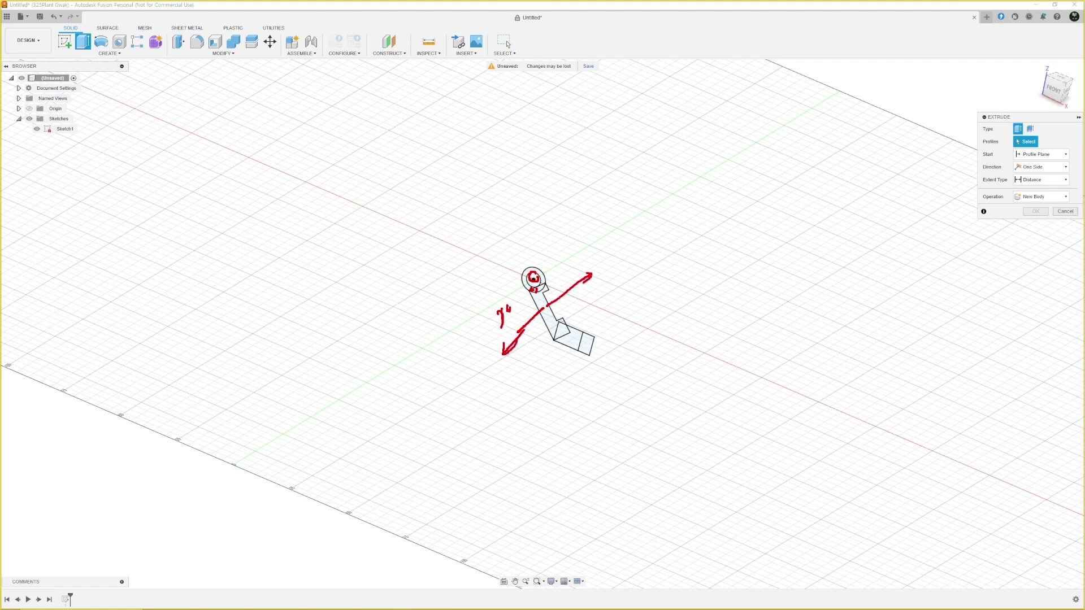
pyautogui.moveTo(511, 308); pyautogui.dragTo(512, 321)
pyautogui.click(519, 316)
pyautogui.moveTo(578, 341)
pyautogui.mouseDown()
pyautogui.moveTo(545, 308)
pyautogui.moveTo(545, 354)
pyautogui.moveTo(577, 358)
pyautogui.mouseUp()
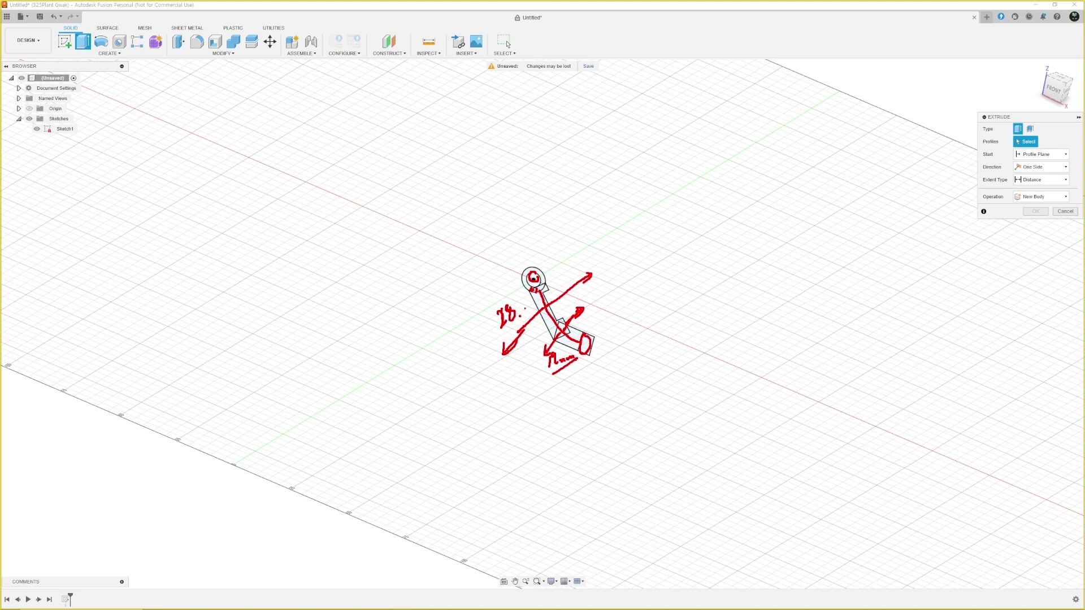
pyautogui.moveTo(512, 308); pyautogui.dragTo(555, 346)
pyautogui.moveTo(551, 276); pyautogui.dragTo(577, 313)
pyautogui.press('Escape')
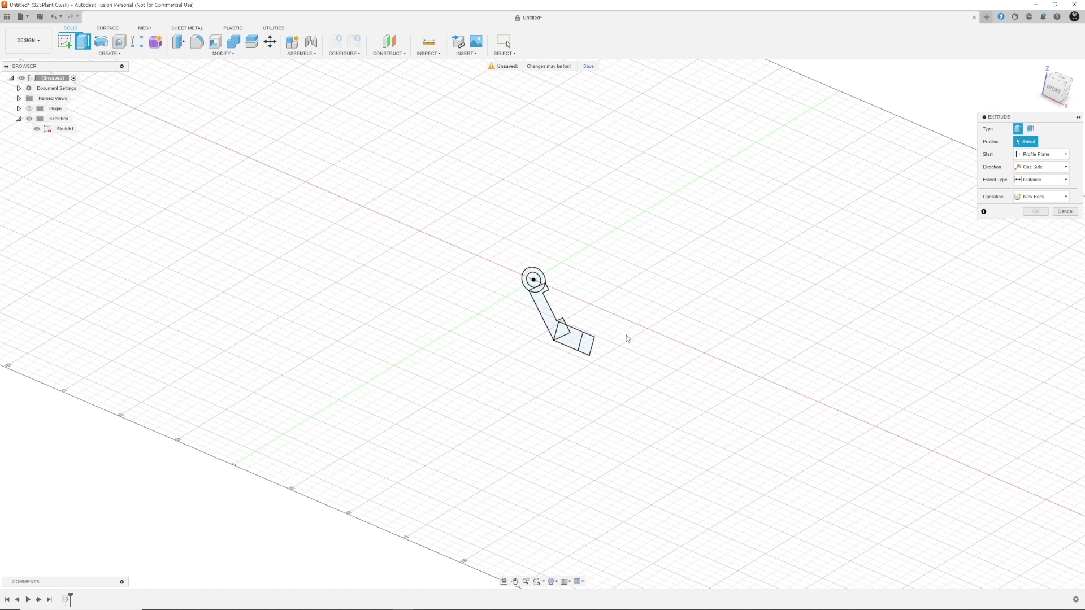
pyautogui.click(544, 284)
pyautogui.click(539, 289)
pyautogui.click(546, 310)
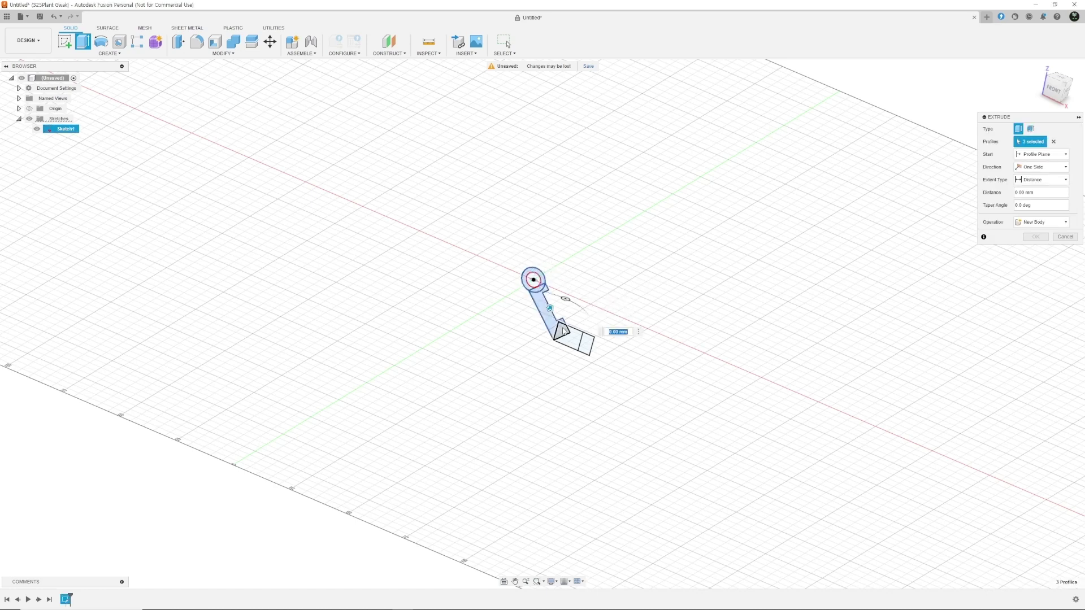
pyautogui.click(562, 329)
pyautogui.click(573, 339)
pyautogui.click(586, 345)
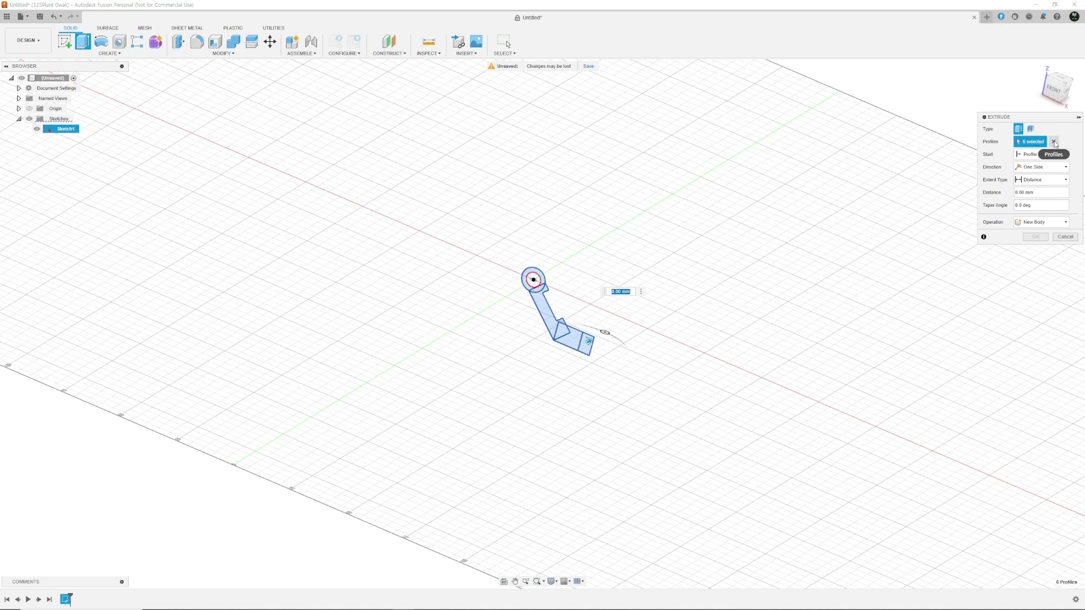
pyautogui.click(1054, 141)
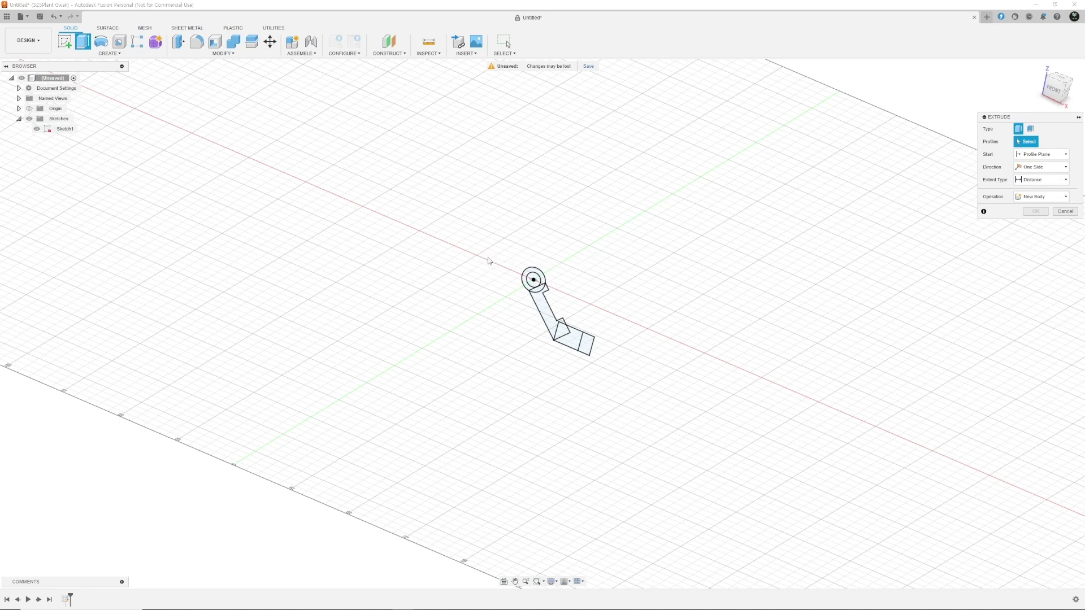
pyautogui.moveTo(485, 258)
pyautogui.mouseDown()
pyautogui.moveTo(604, 366)
pyautogui.moveTo(593, 365)
pyautogui.mouseUp()
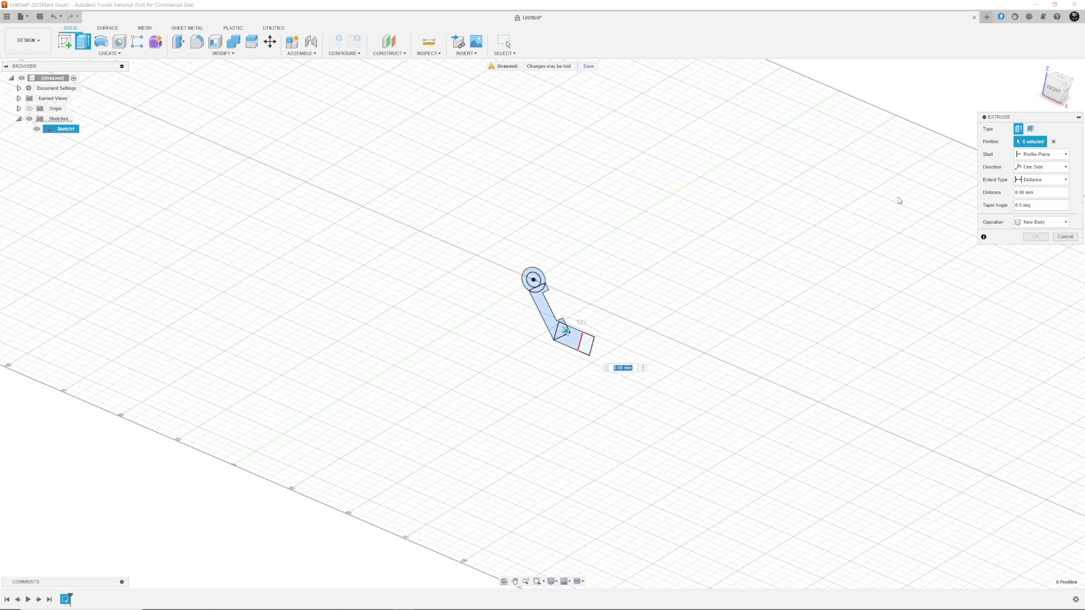
pyautogui.click(1053, 142)
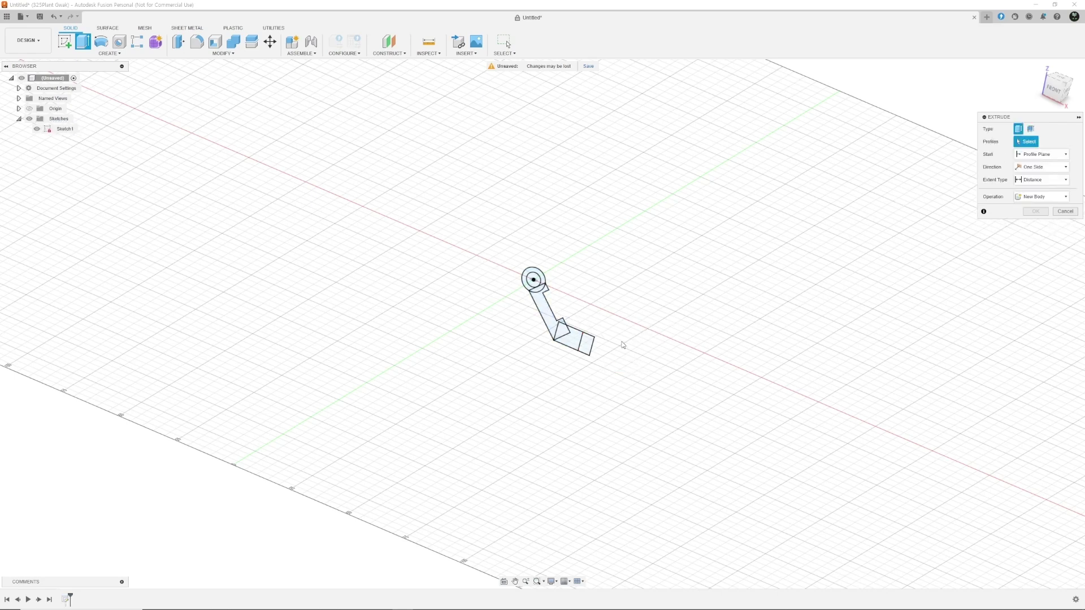
pyautogui.scroll(-3, 622, 353)
pyautogui.scroll(6, 622, 316)
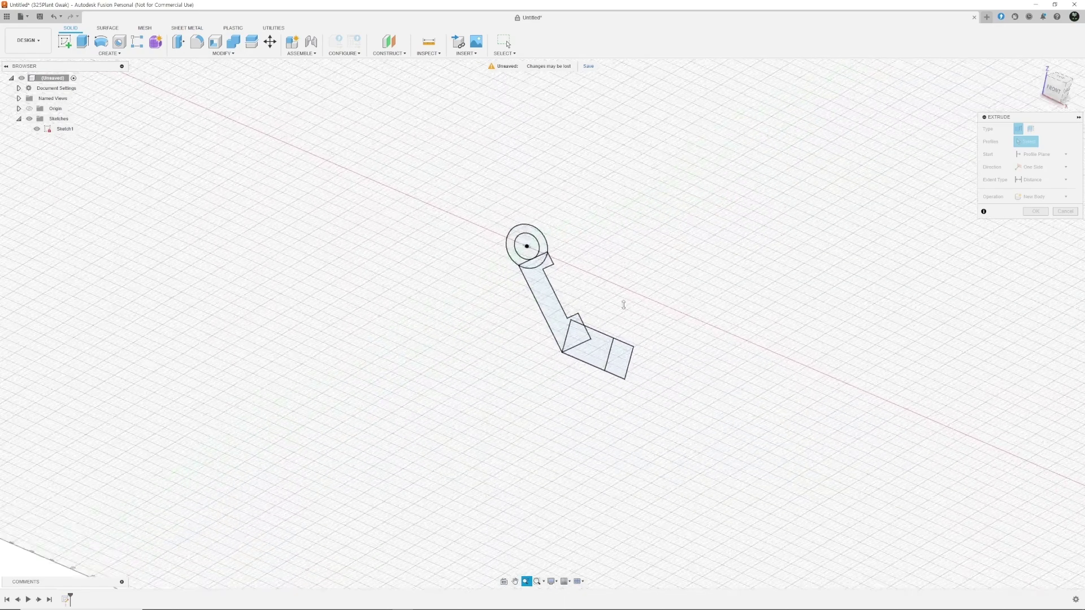
pyautogui.scroll(3, 623, 305)
pyautogui.scroll(-5, 628, 310)
pyautogui.moveTo(628, 317); pyautogui.dragTo(632, 356, button='middle')
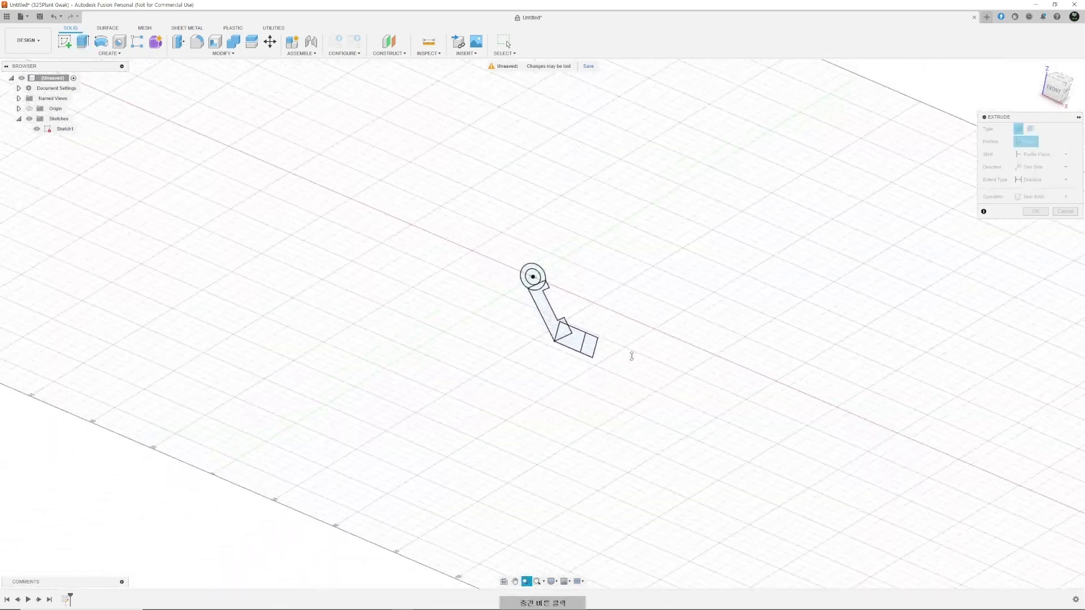
pyautogui.scroll(-2, 632, 356)
pyautogui.moveTo(481, 265); pyautogui.dragTo(647, 394)
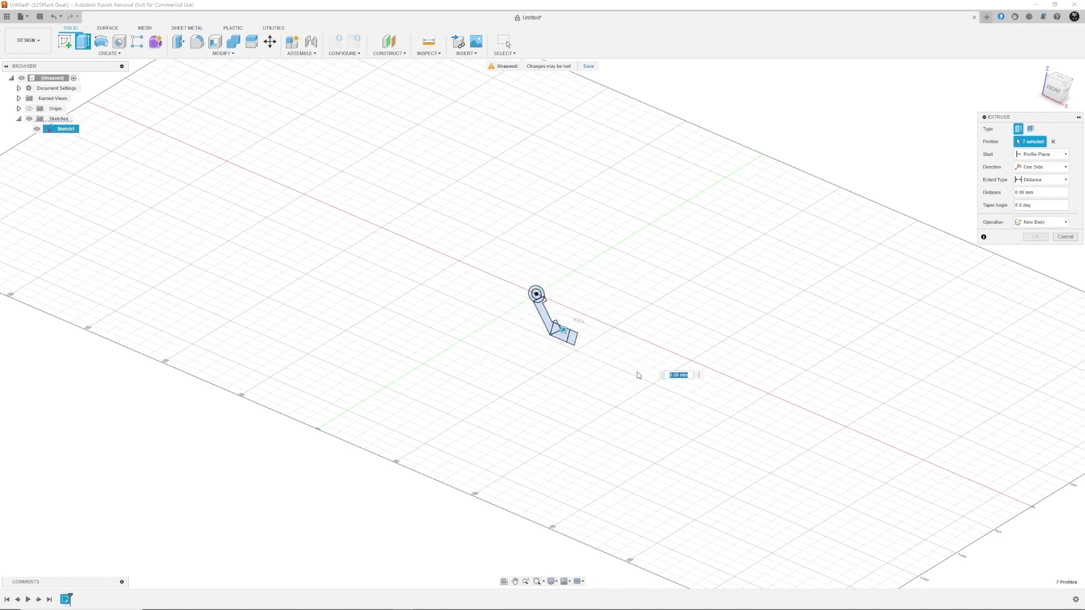
pyautogui.click(1053, 142)
pyautogui.moveTo(626, 282)
pyautogui.mouseDown()
pyautogui.moveTo(529, 376)
pyautogui.moveTo(507, 377)
pyautogui.moveTo(532, 376)
pyautogui.mouseUp()
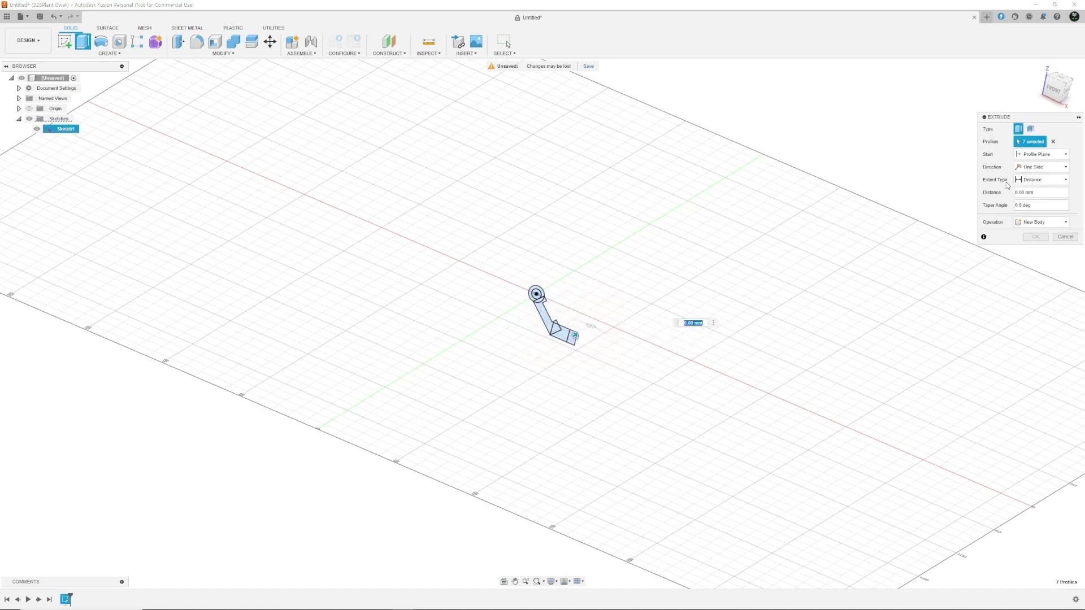
pyautogui.click(1053, 142)
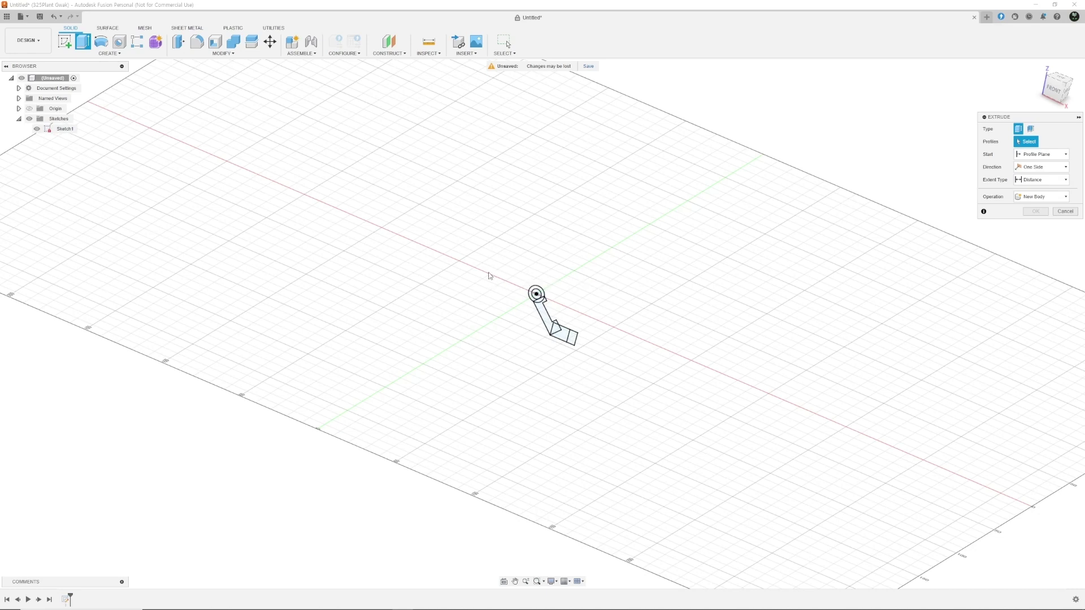
# Select all the bracket sketch's profiles for the extrusion except the inner circle.
pyautogui.moveTo(486, 272); pyautogui.dragTo(667, 385)
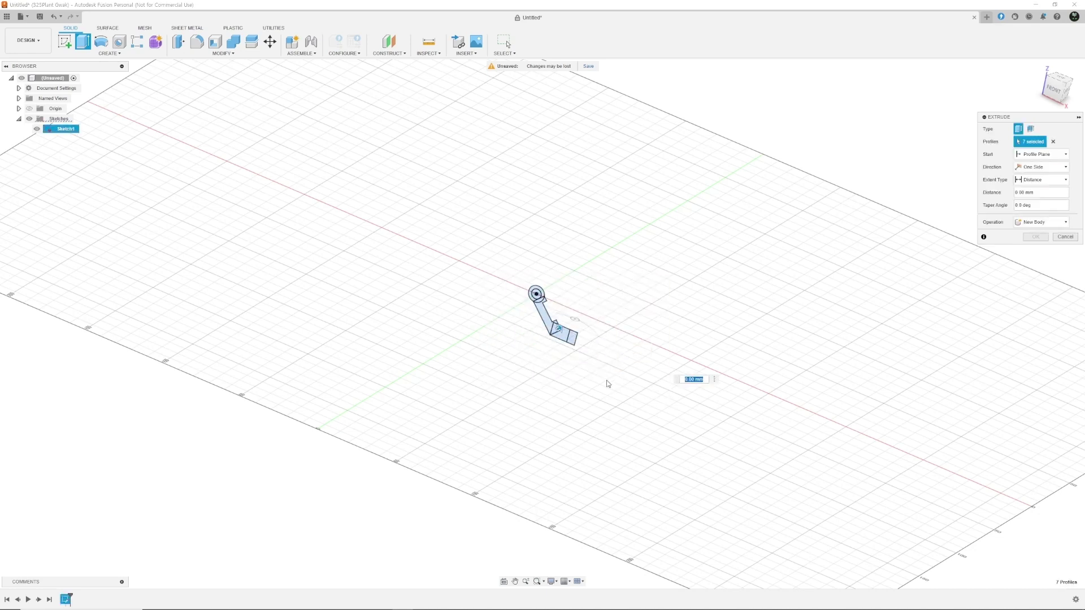
pyautogui.keyDown('shift'); pyautogui.moveTo(594, 371); pyautogui.dragTo(591, 366, button='middle'); pyautogui.keyUp('shift')
pyautogui.scroll(8, 581, 305)
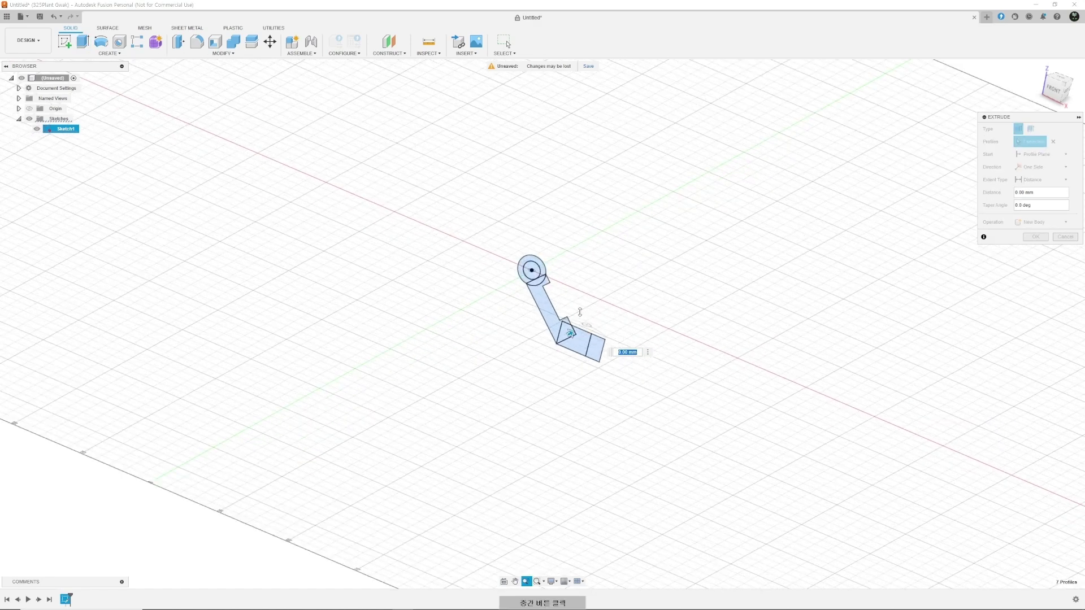
pyautogui.scroll(1, 581, 303)
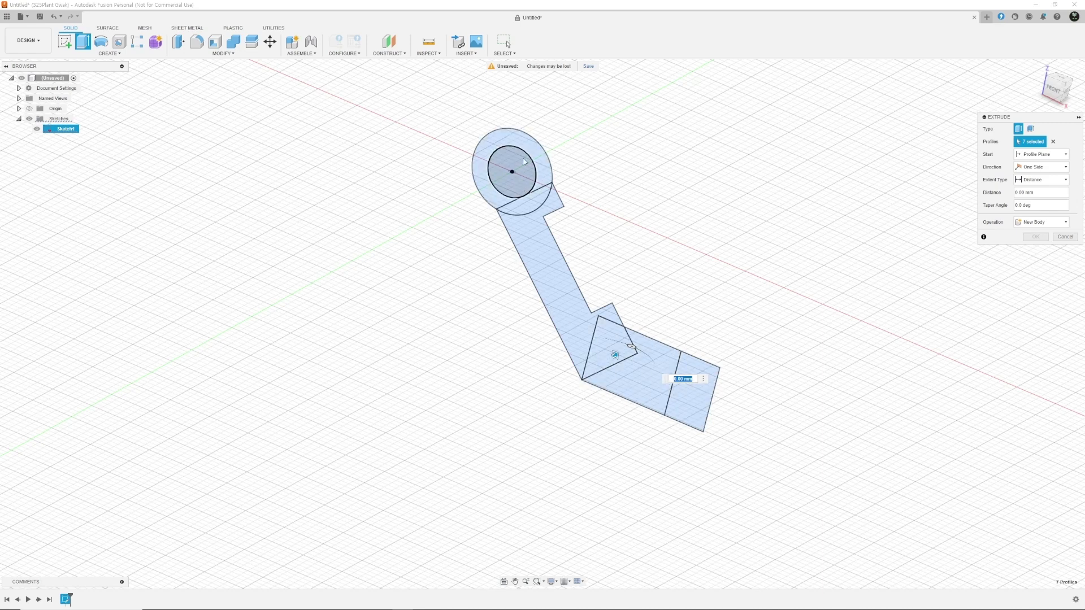
pyautogui.moveTo(521, 173)
pyautogui.mouseDown(button='middle')
pyautogui.moveTo(521, 139)
pyautogui.moveTo(587, 337)
pyautogui.moveTo(593, 412)
pyautogui.mouseUp(button='middle')
pyautogui.scroll(3, 541, 324)
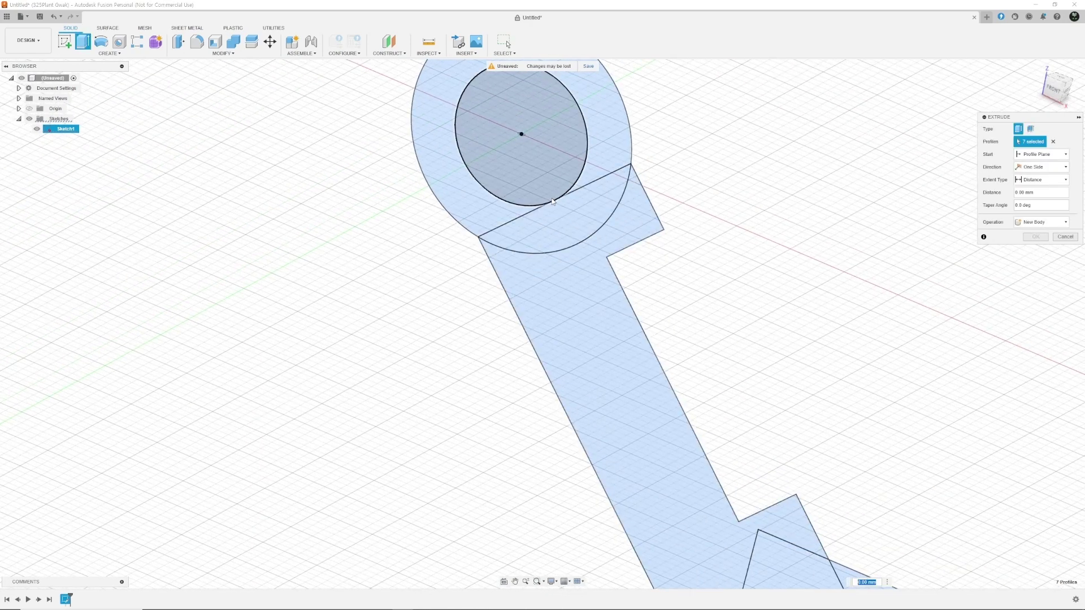
pyautogui.click(552, 203)
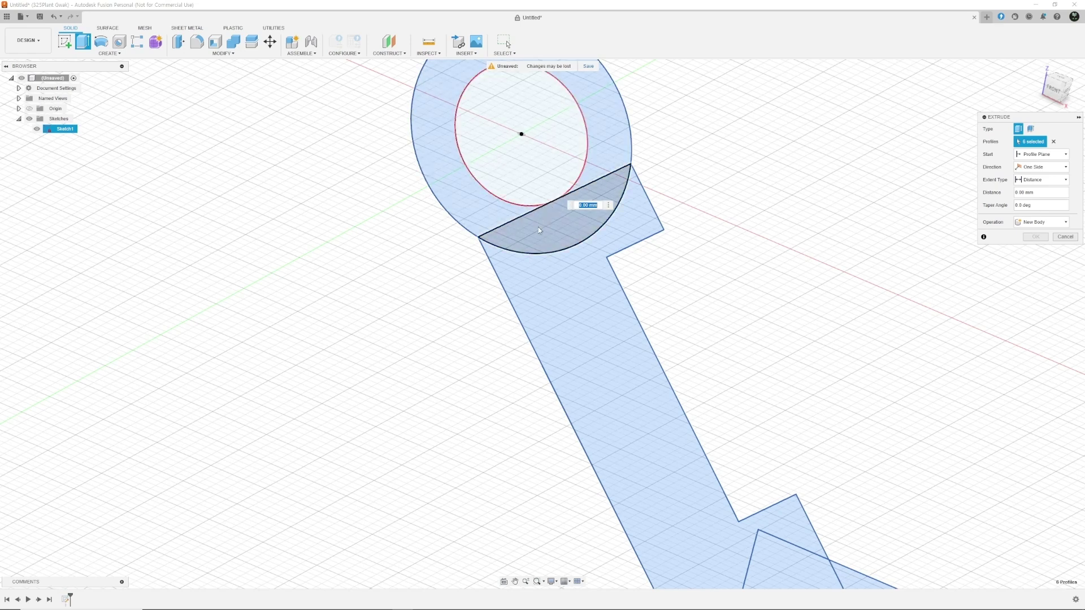
# Extrude the selected profiles symmetrically with a whole length of 28 mm as a new body.
pyautogui.moveTo(483, 272); pyautogui.dragTo(481, 291, button='middle')
pyautogui.scroll(-5, 478, 317)
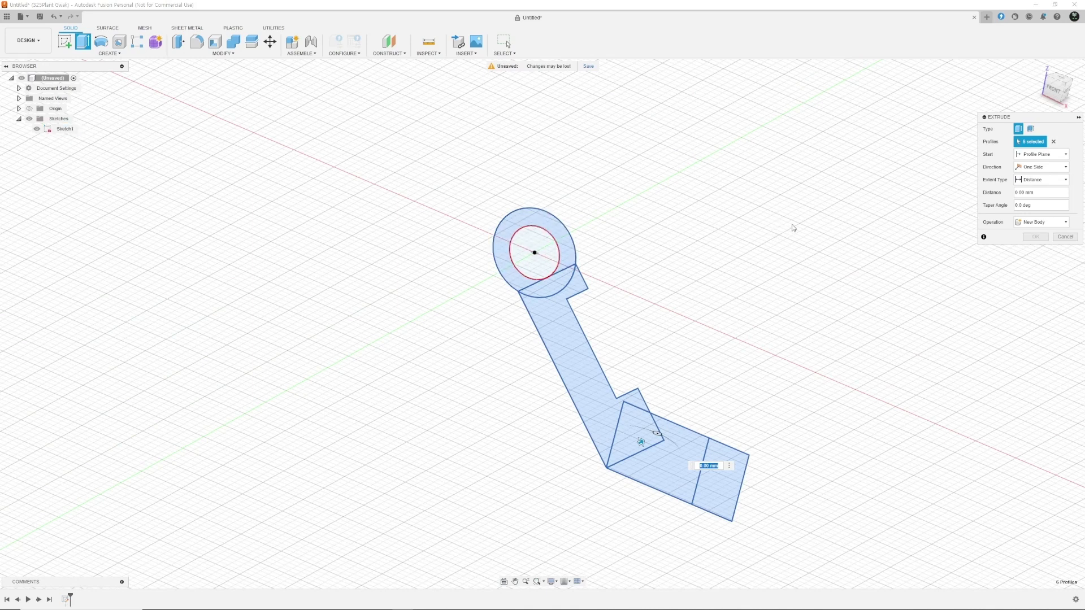
pyautogui.click(1026, 168)
pyautogui.click(1033, 195)
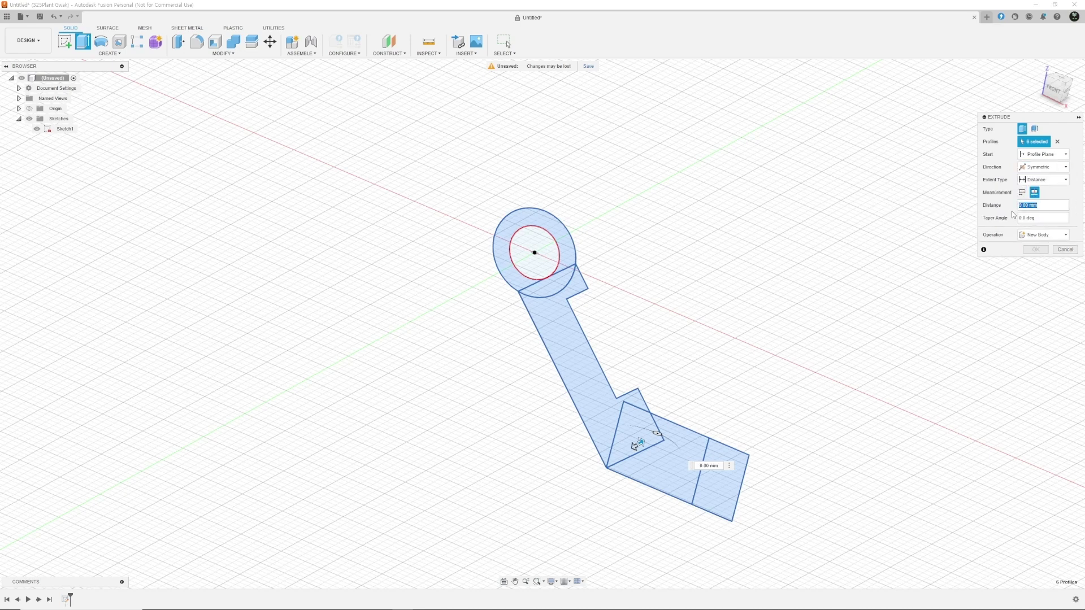
pyautogui.write('28')
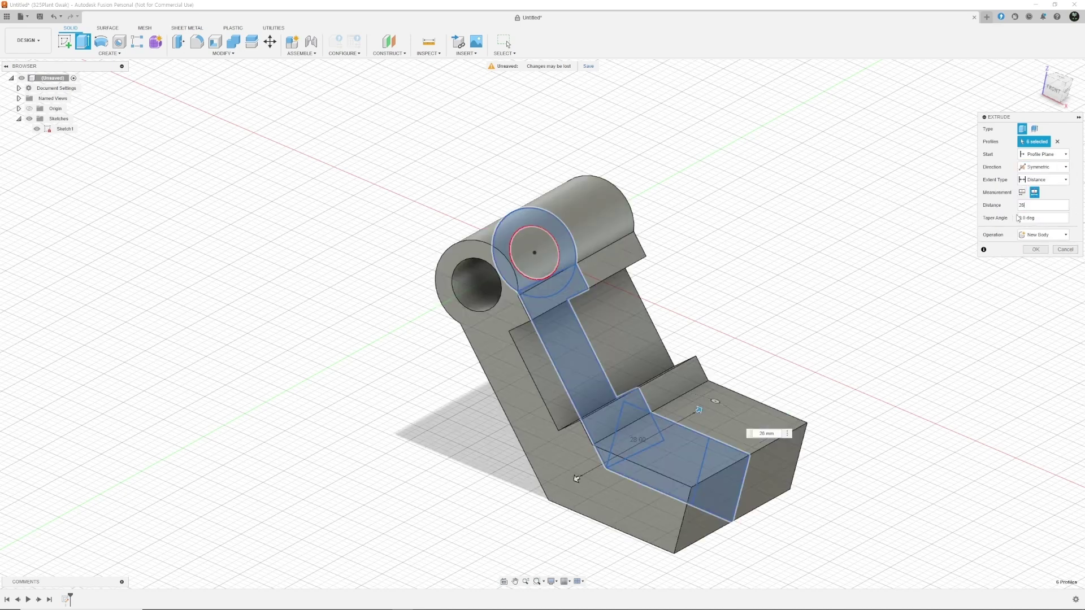
pyautogui.press('Return')
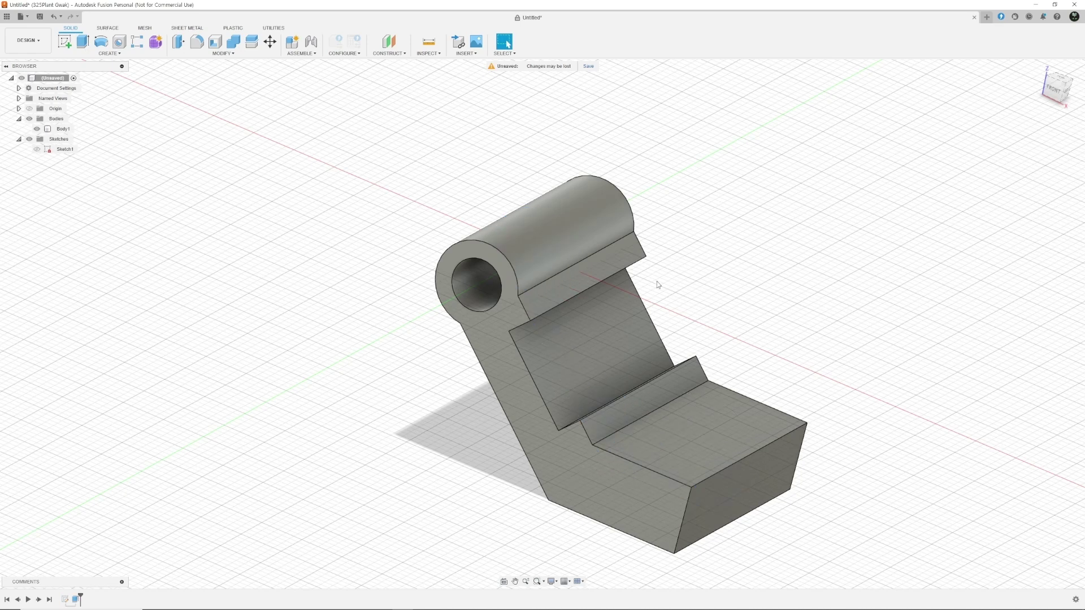
# Show the bracket sketch again and hide the extruded body.
pyautogui.click(37, 150)
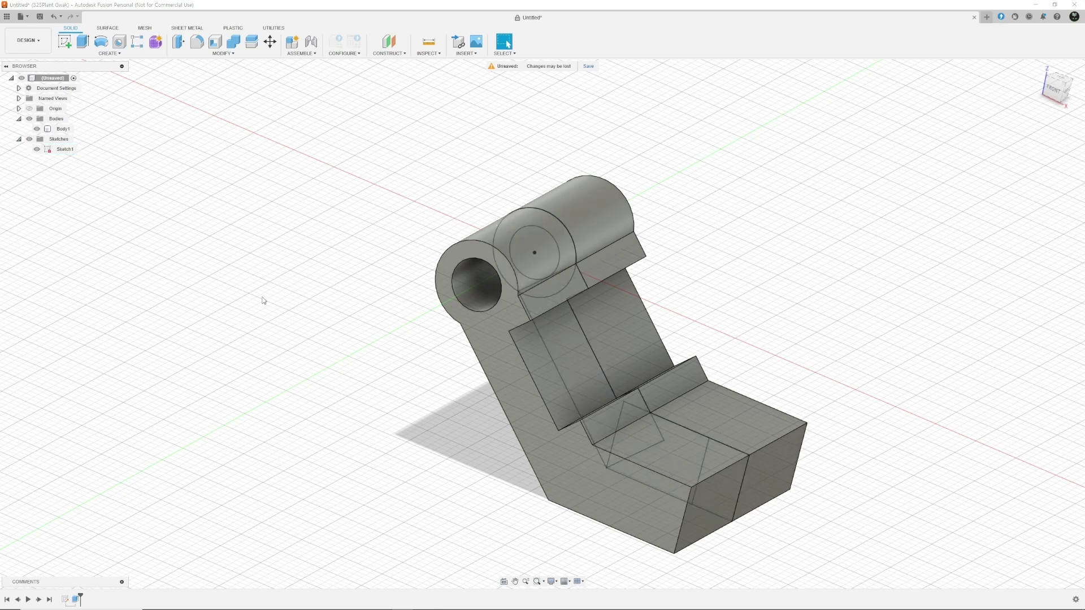
pyautogui.moveTo(438, 193)
pyautogui.mouseDown()
pyautogui.moveTo(476, 247)
pyautogui.moveTo(712, 430)
pyautogui.moveTo(681, 421)
pyautogui.mouseUp()
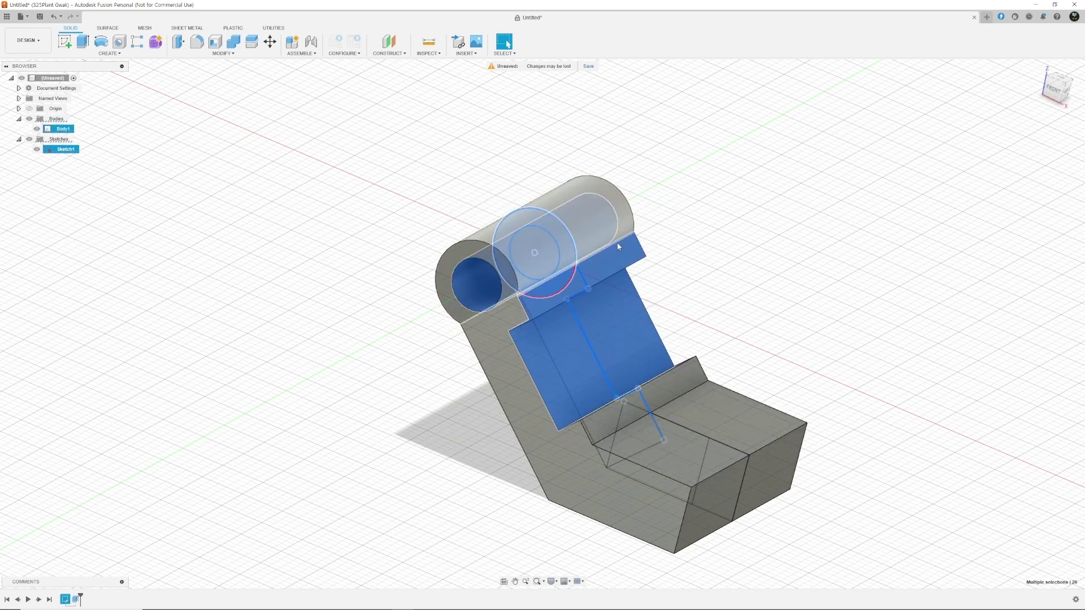
pyautogui.click(688, 253)
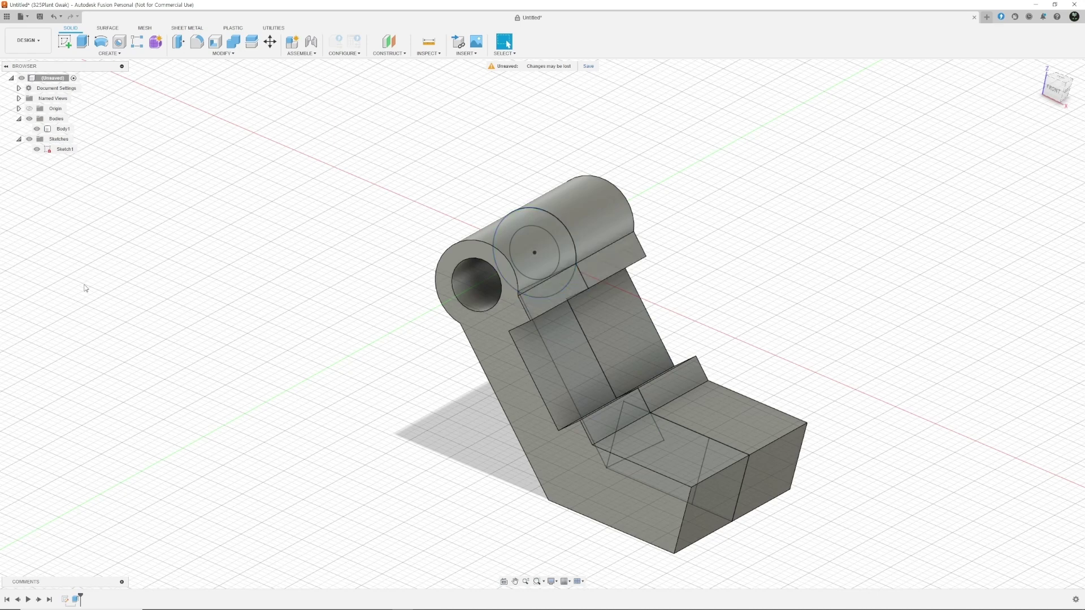
pyautogui.click(37, 129)
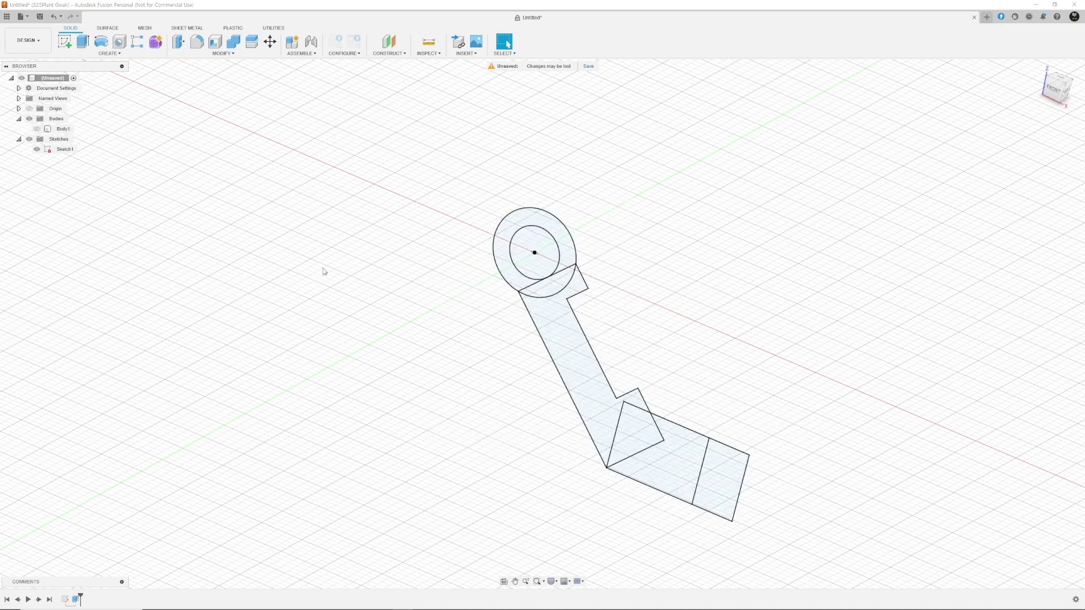
pyautogui.moveTo(431, 187)
pyautogui.mouseDown()
pyautogui.moveTo(770, 499)
pyautogui.moveTo(812, 517)
pyautogui.mouseUp()
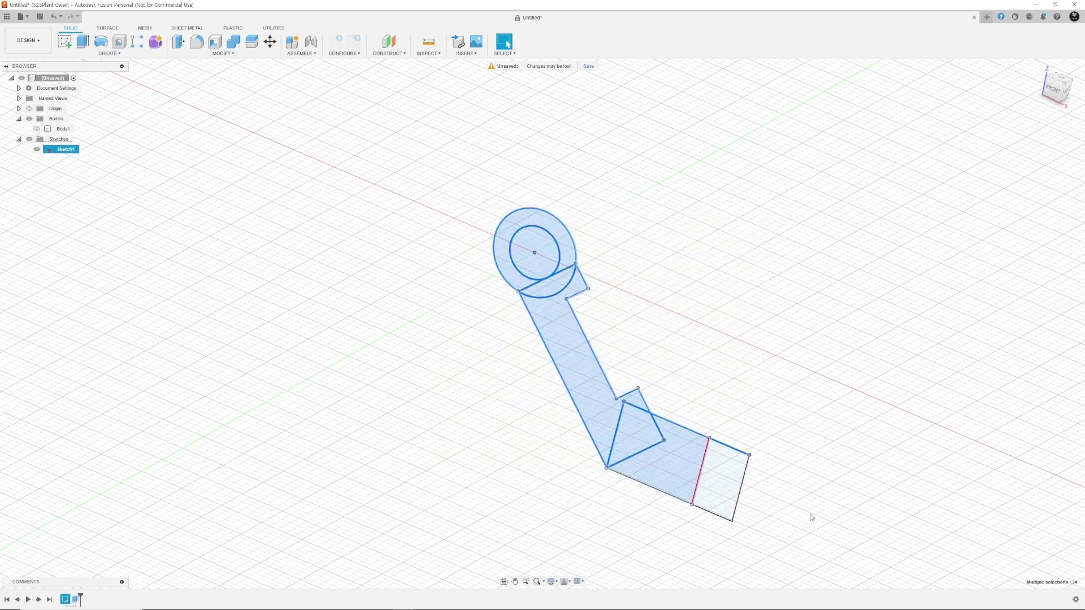
pyautogui.click(756, 337)
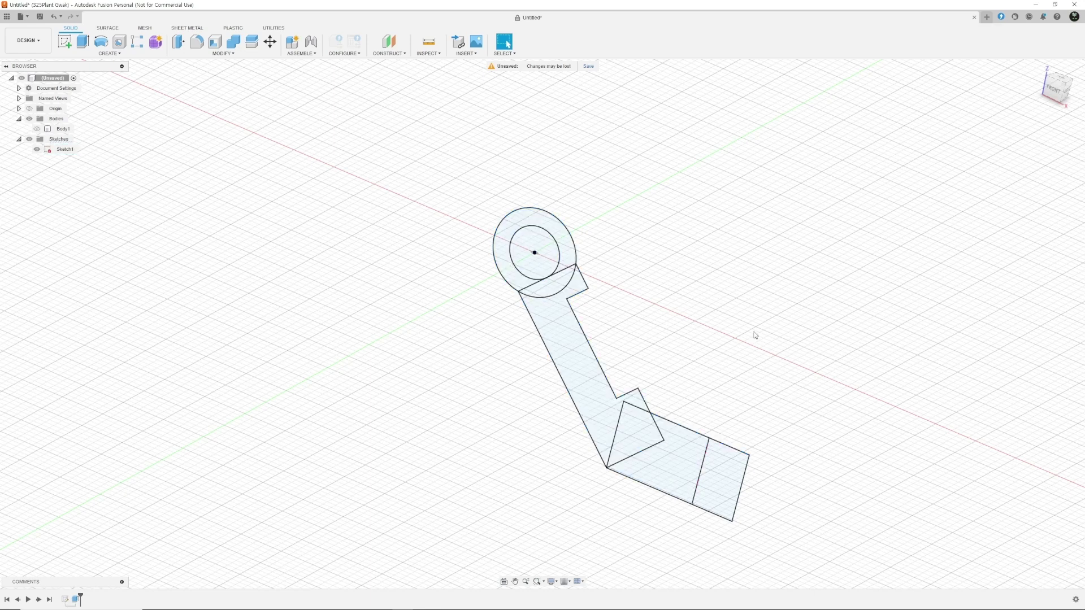
pyautogui.moveTo(744, 326)
pyautogui.mouseDown(button='middle')
pyautogui.moveTo(744, 349)
pyautogui.moveTo(729, 340)
pyautogui.mouseUp(button='middle')
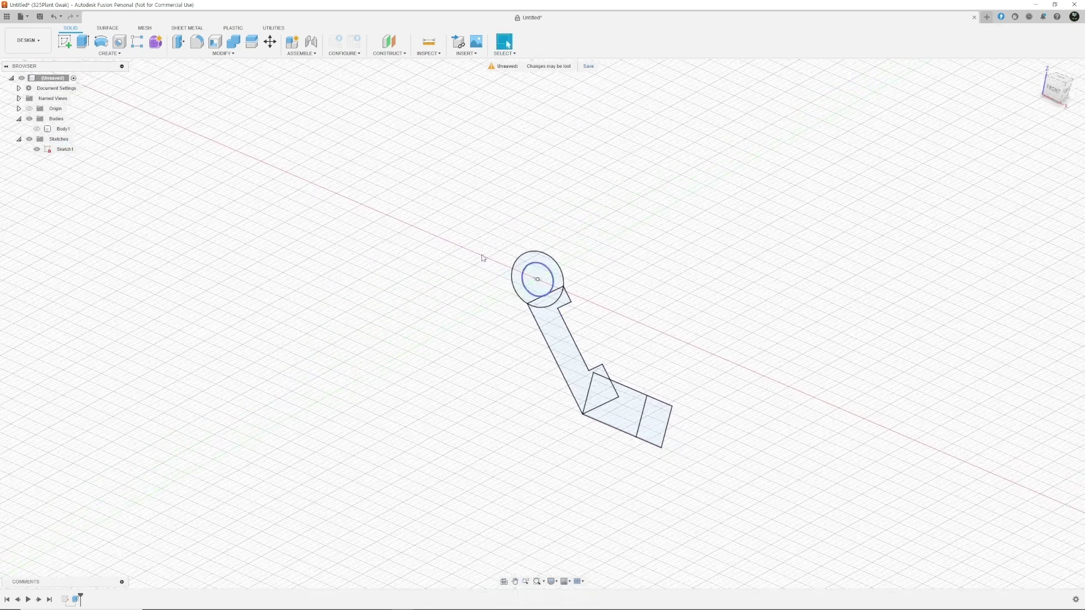
pyautogui.moveTo(460, 241)
pyautogui.mouseDown()
pyautogui.moveTo(616, 407)
pyautogui.moveTo(707, 489)
pyautogui.moveTo(717, 495)
pyautogui.moveTo(724, 484)
pyautogui.mouseUp()
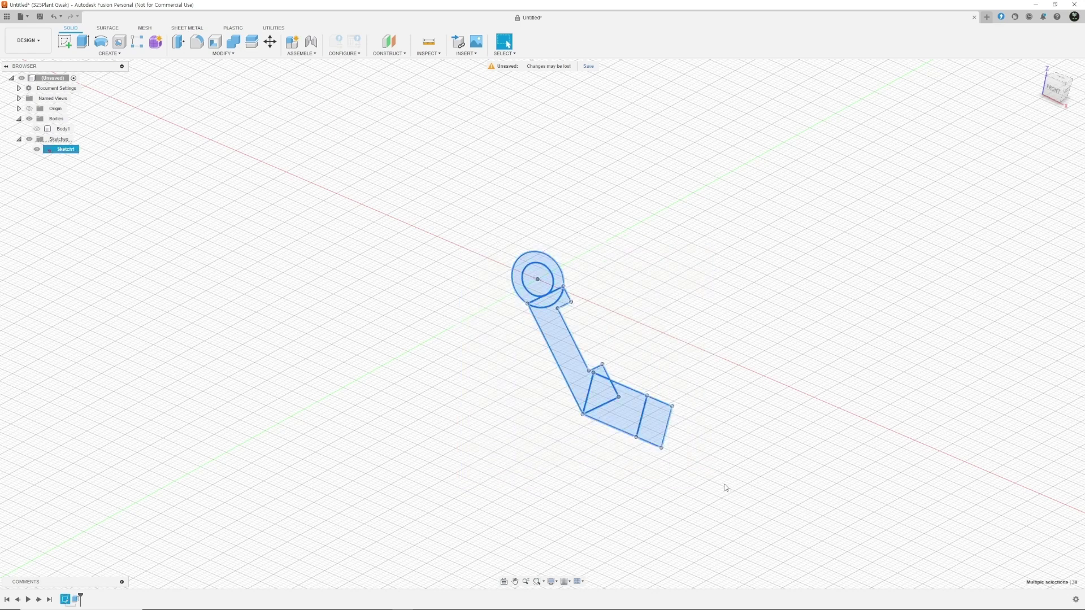
pyautogui.click(658, 421)
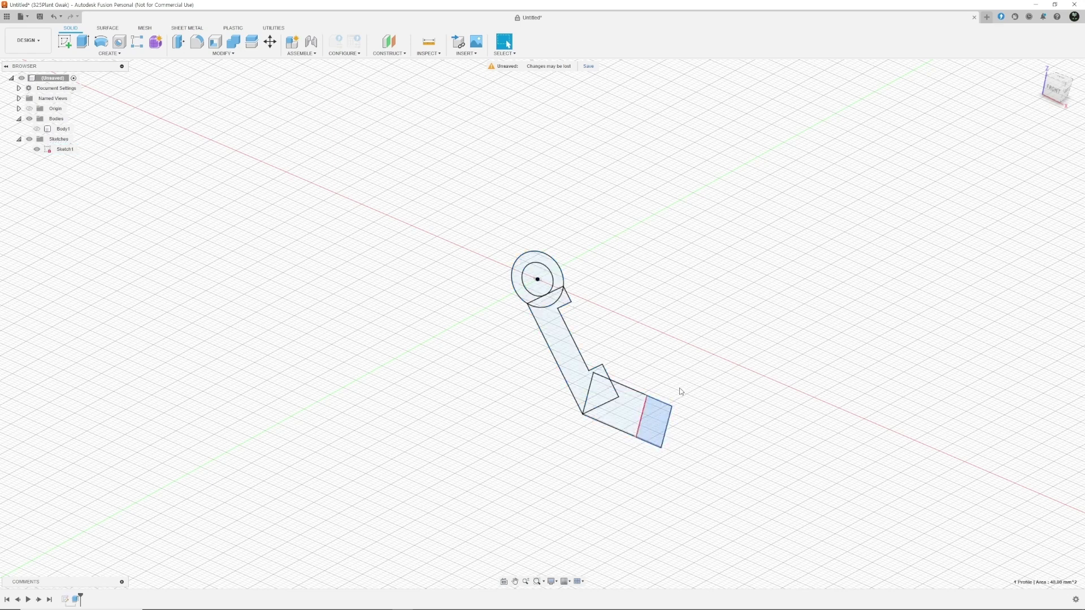
pyautogui.click(718, 259)
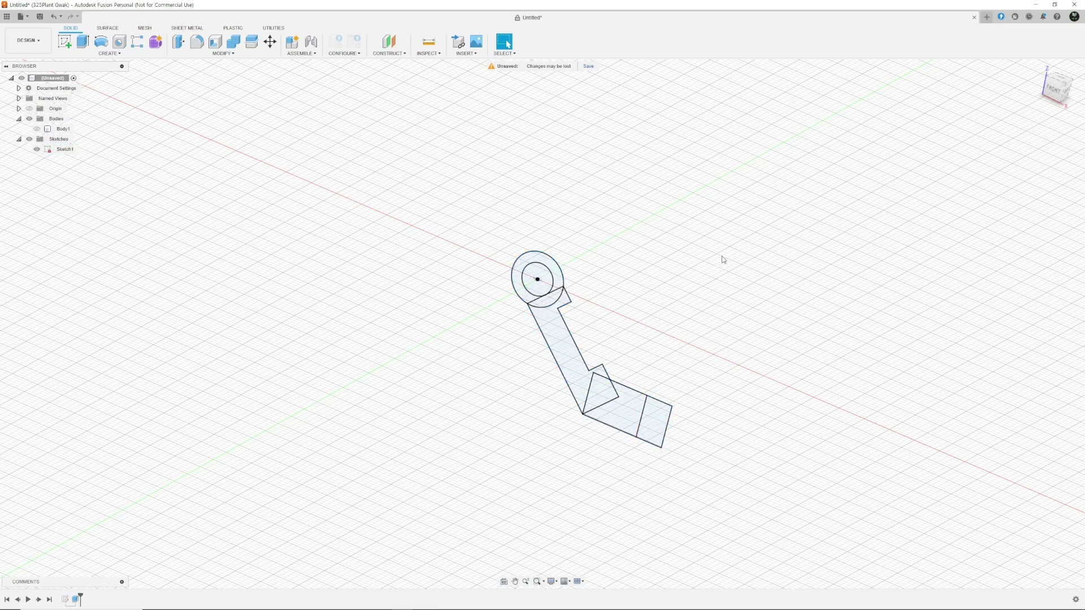
# Start an Extrude and select all the bracket sketch's profiles except the end rectangle of the base and the inner circle.
pyautogui.press('e')
pyautogui.moveTo(426, 235)
pyautogui.mouseDown()
pyautogui.moveTo(690, 416)
pyautogui.moveTo(737, 479)
pyautogui.mouseUp()
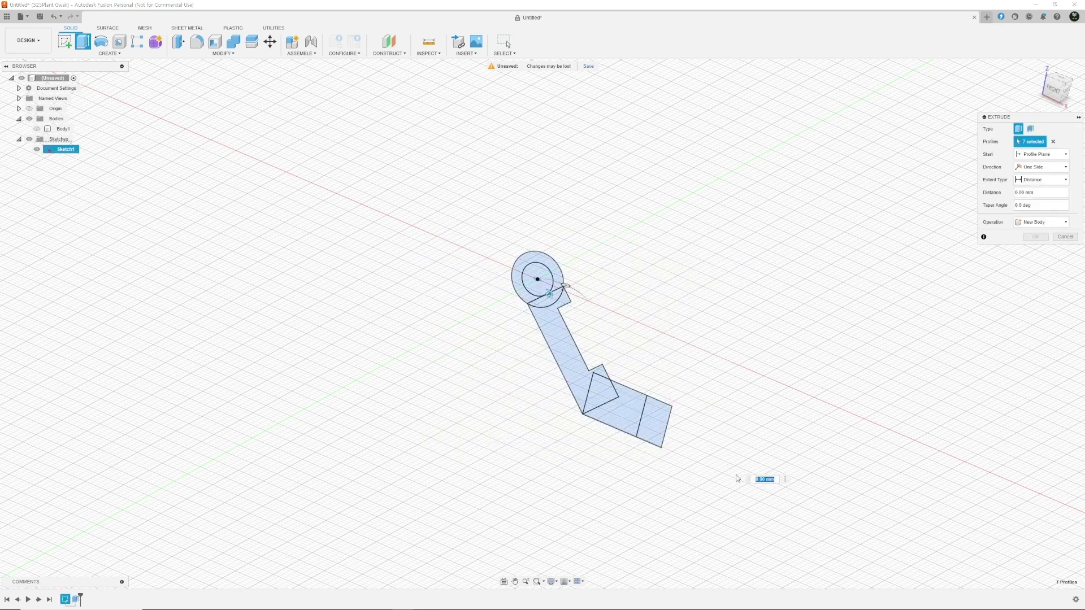
pyautogui.click(654, 422)
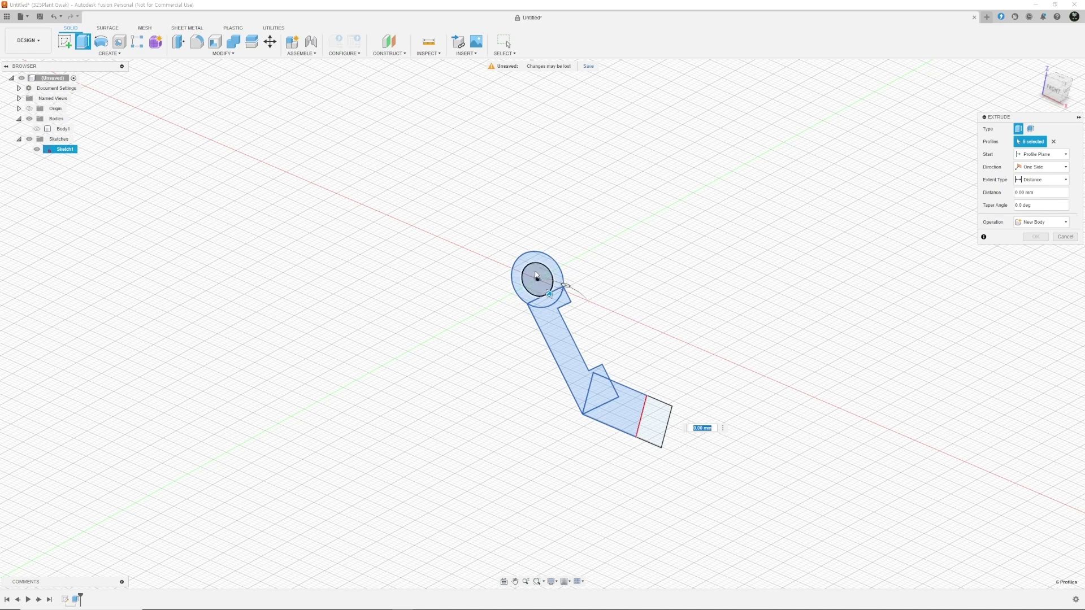
pyautogui.click(537, 277)
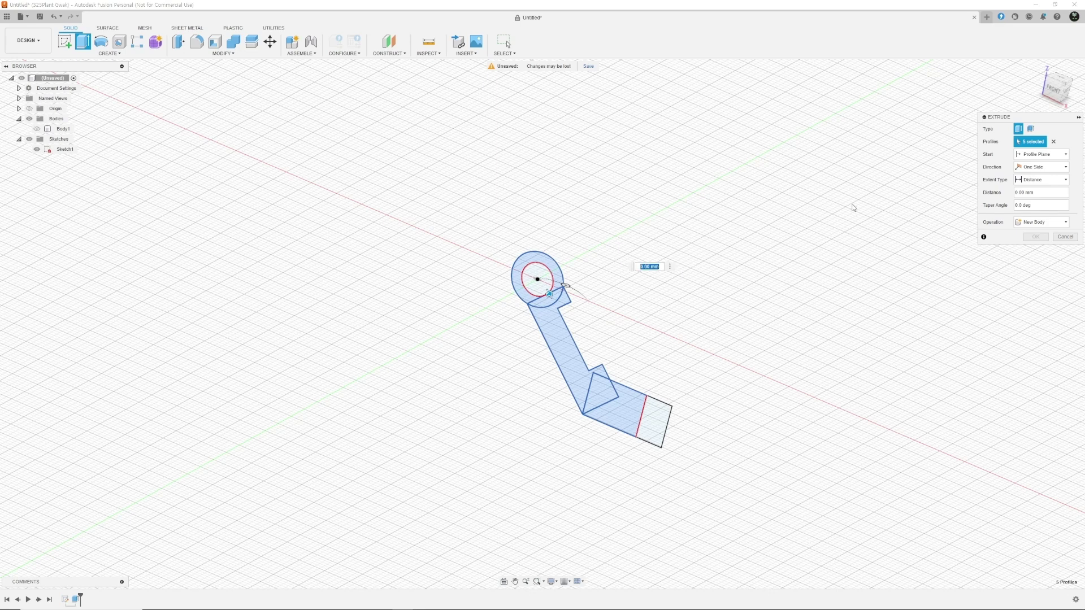
# Show the hidden body and cut the selected profiles out of it symmetrically with a whole length of 18 mm.
pyautogui.click(1042, 167)
pyautogui.click(1039, 193)
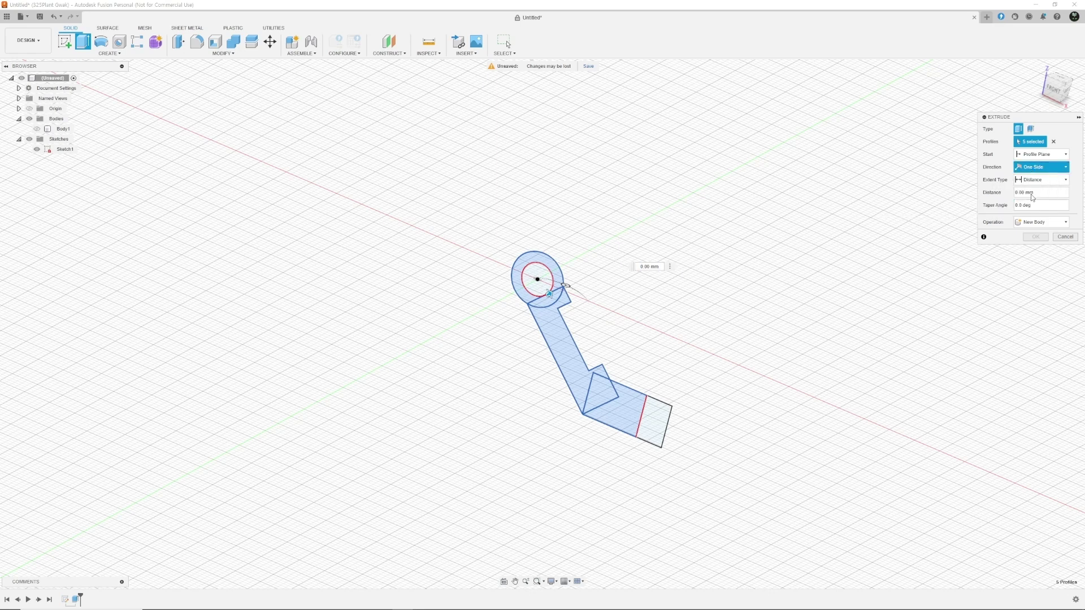
pyautogui.click(1035, 192)
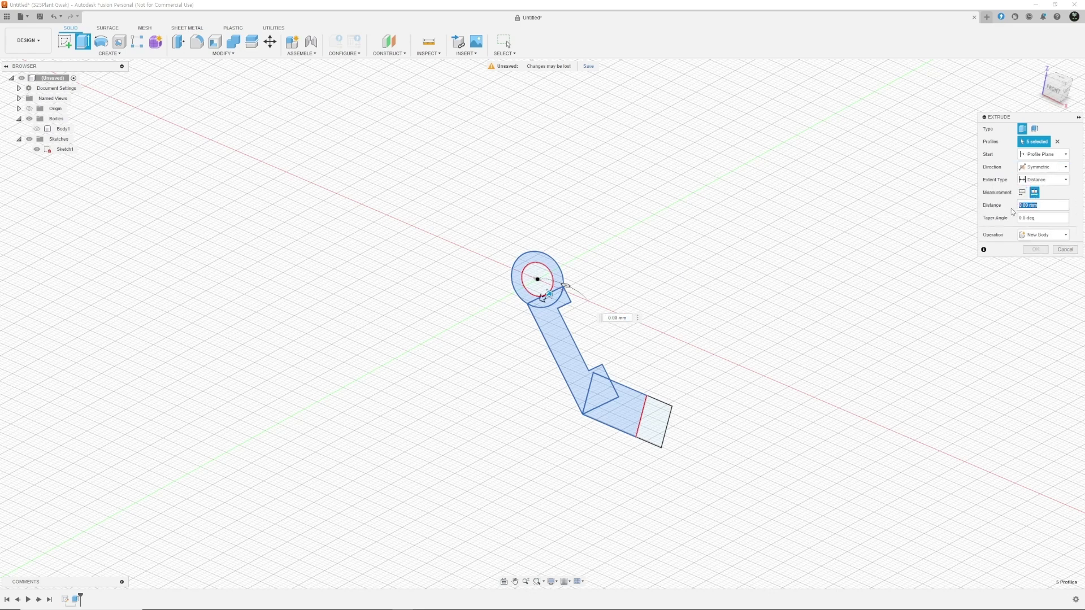
pyautogui.write('18')
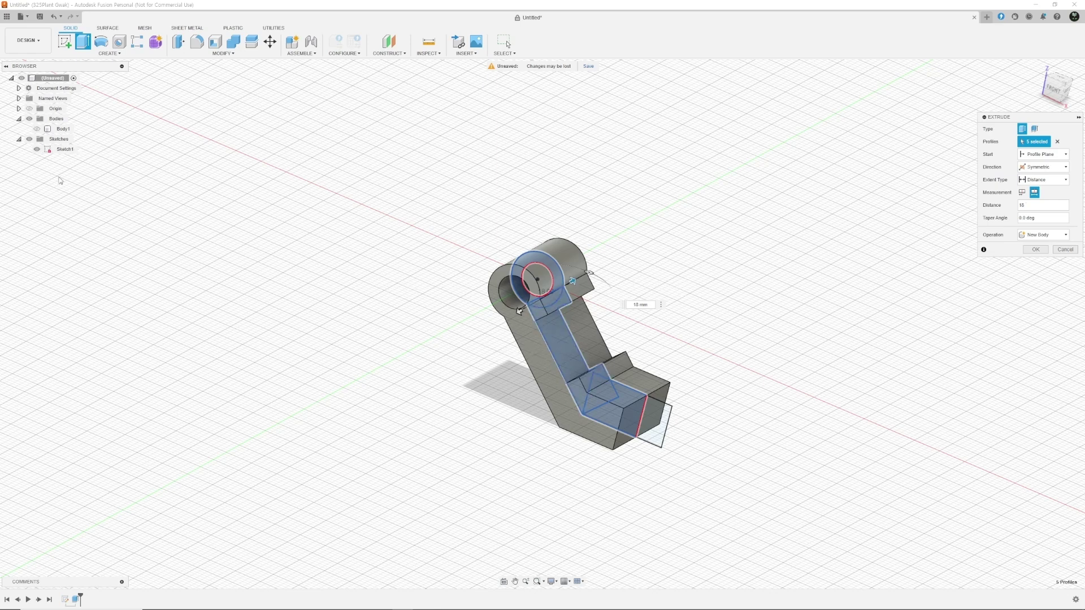
pyautogui.click(37, 130)
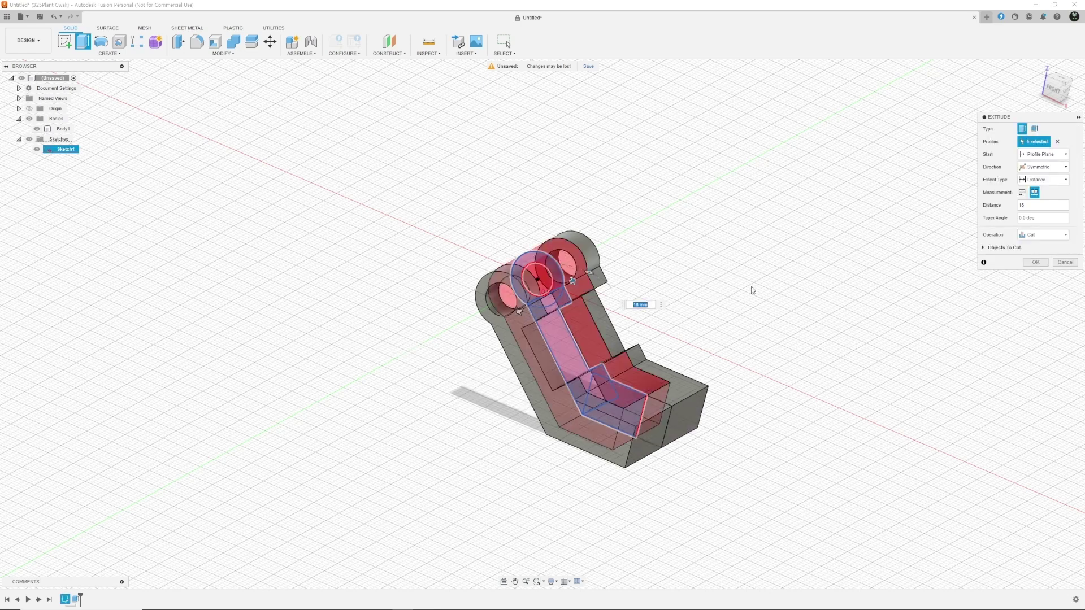
pyautogui.click(1036, 263)
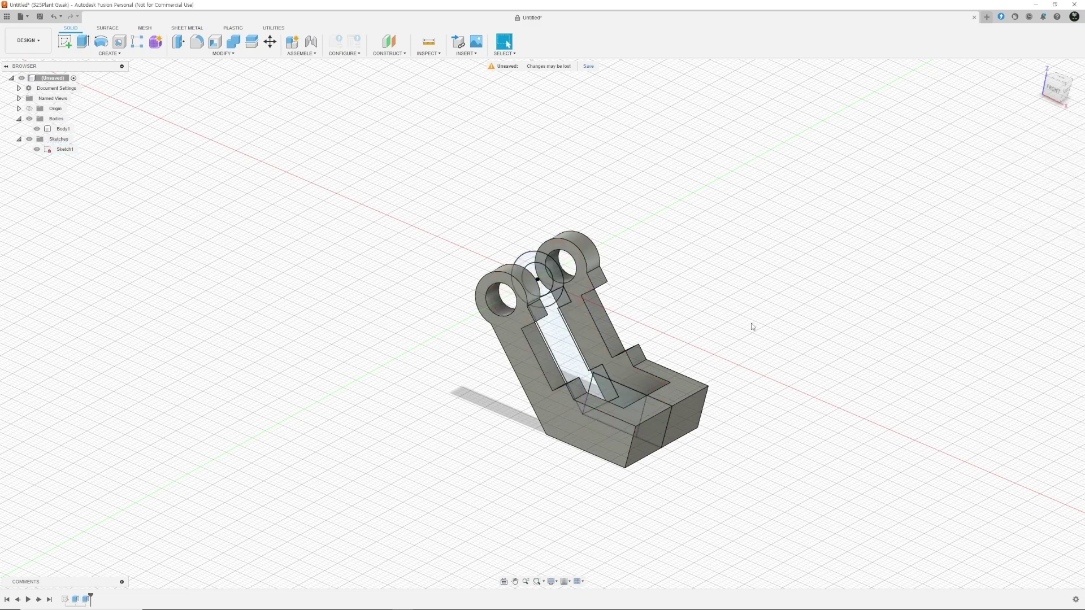
# Hide the bracket profile sketch so only the solid body is displayed.
pyautogui.keyDown('shift'); pyautogui.moveTo(667, 346); pyautogui.dragTo(715, 314, button='middle'); pyautogui.keyUp('shift')
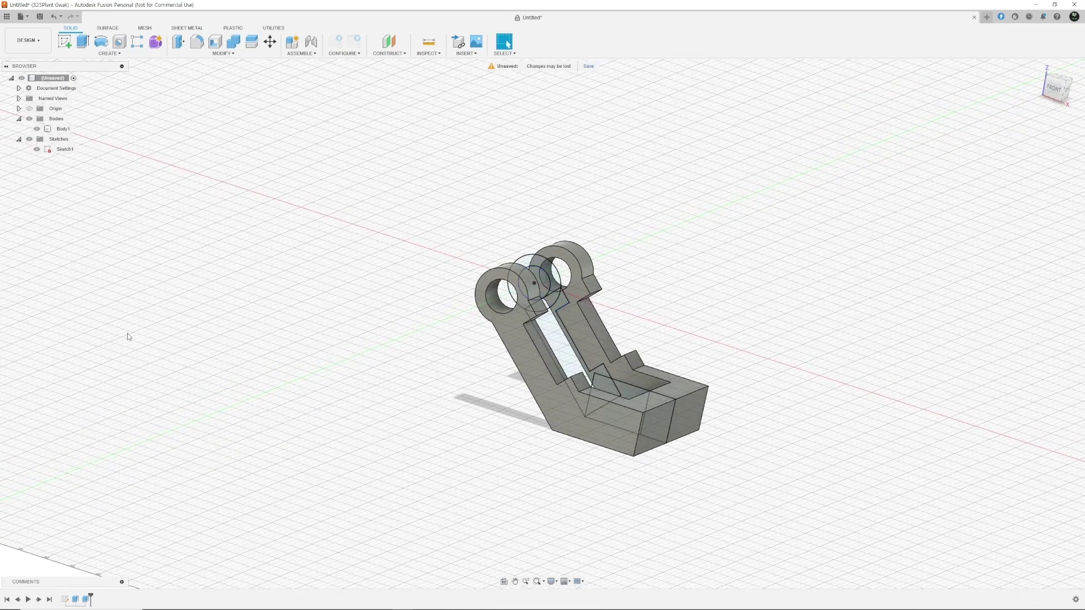
pyautogui.click(37, 149)
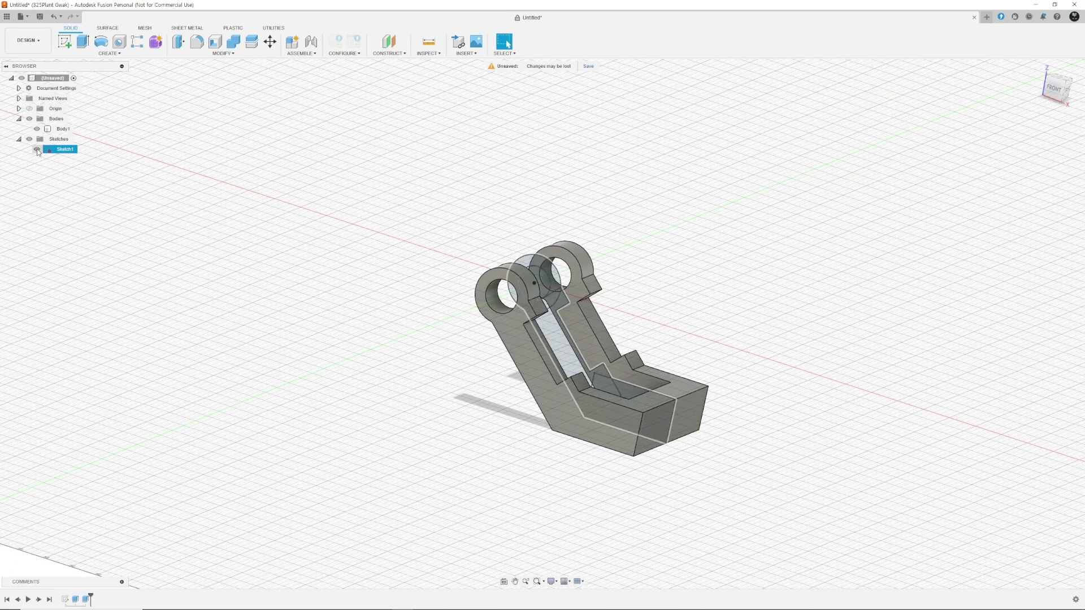
pyautogui.click(37, 149)
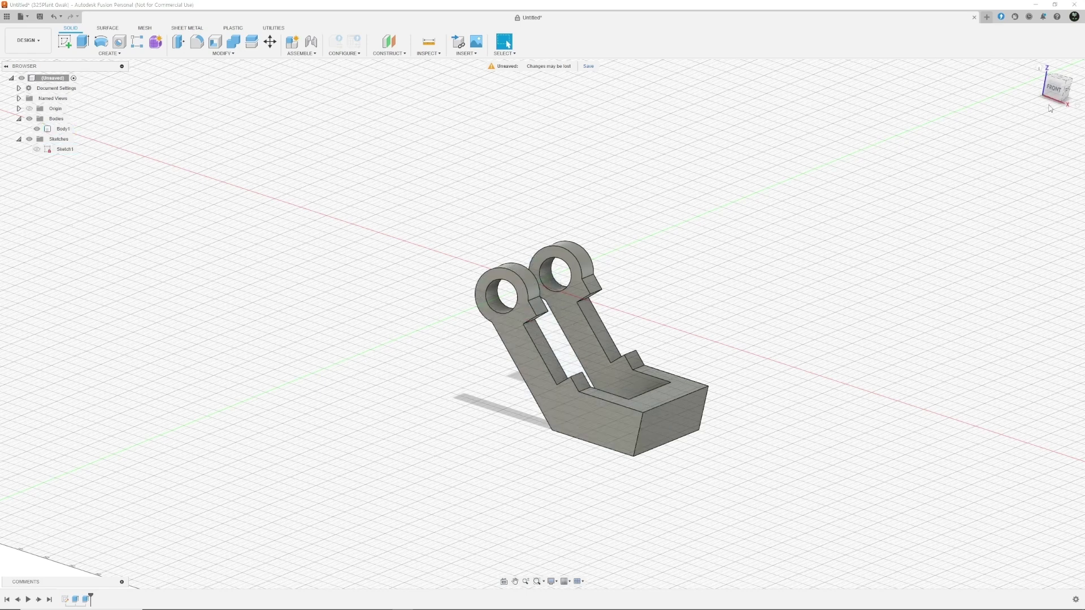
# Chamfer the long upper edge at the outer end of the bracket's base with an equal distance of 3 mm.
pyautogui.click(1038, 67)
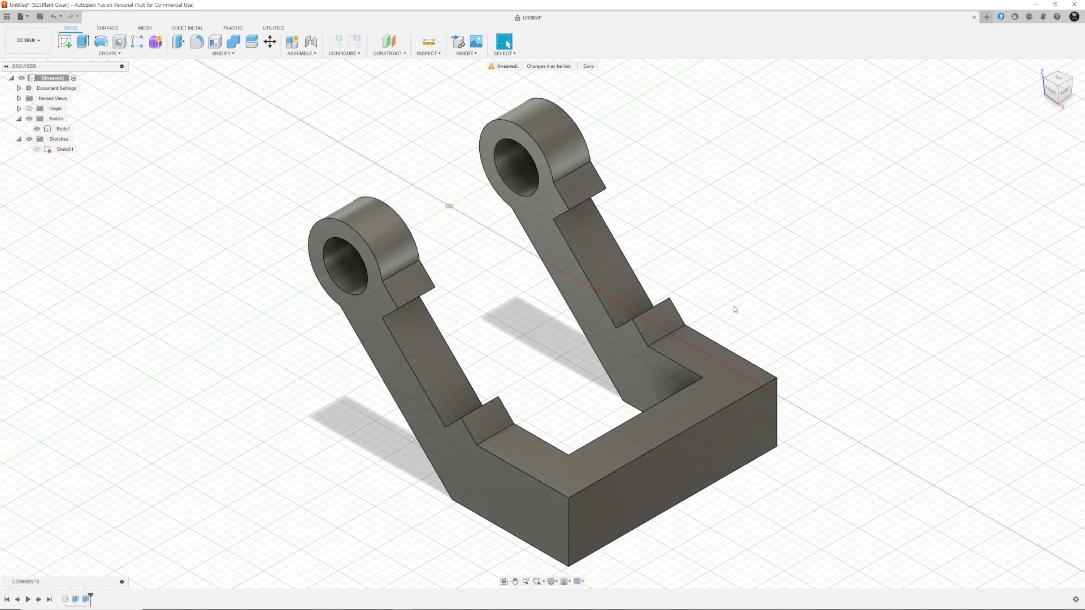
pyautogui.click(223, 53)
pyautogui.click(219, 84)
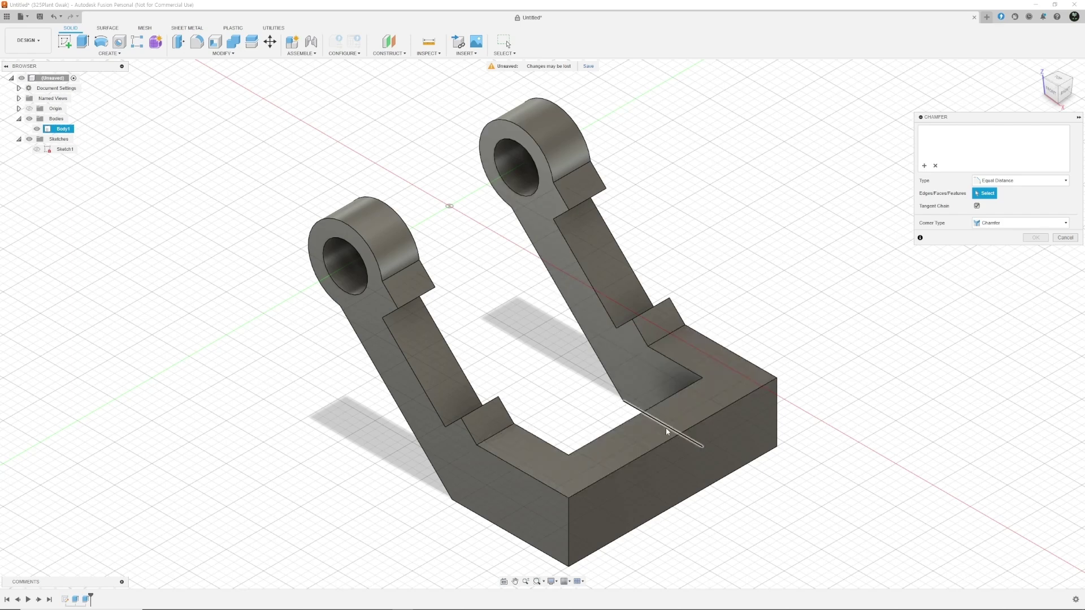
pyautogui.click(670, 441)
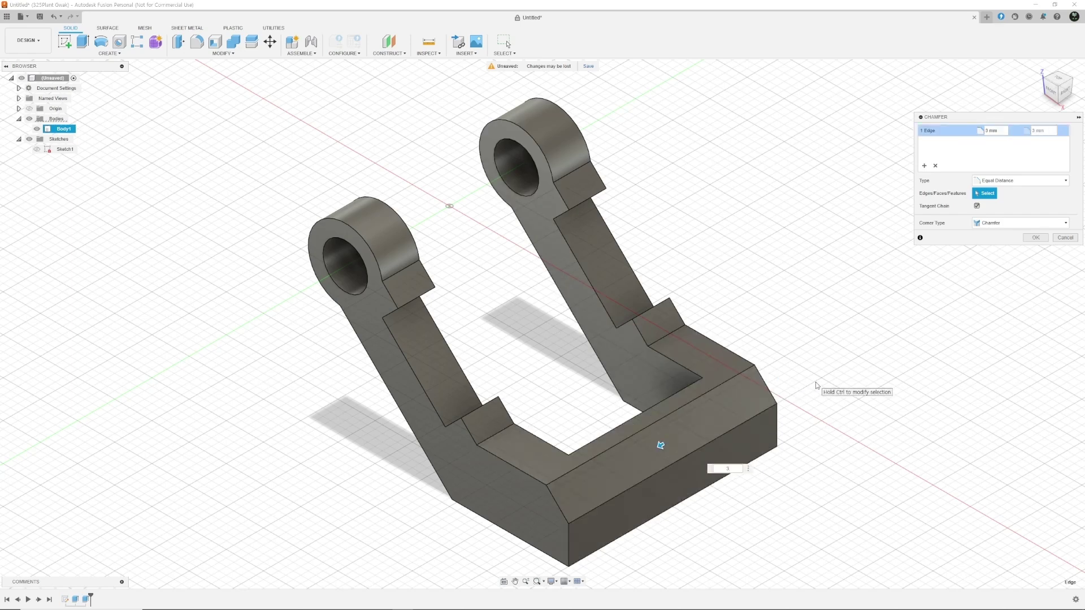
pyautogui.click(1034, 238)
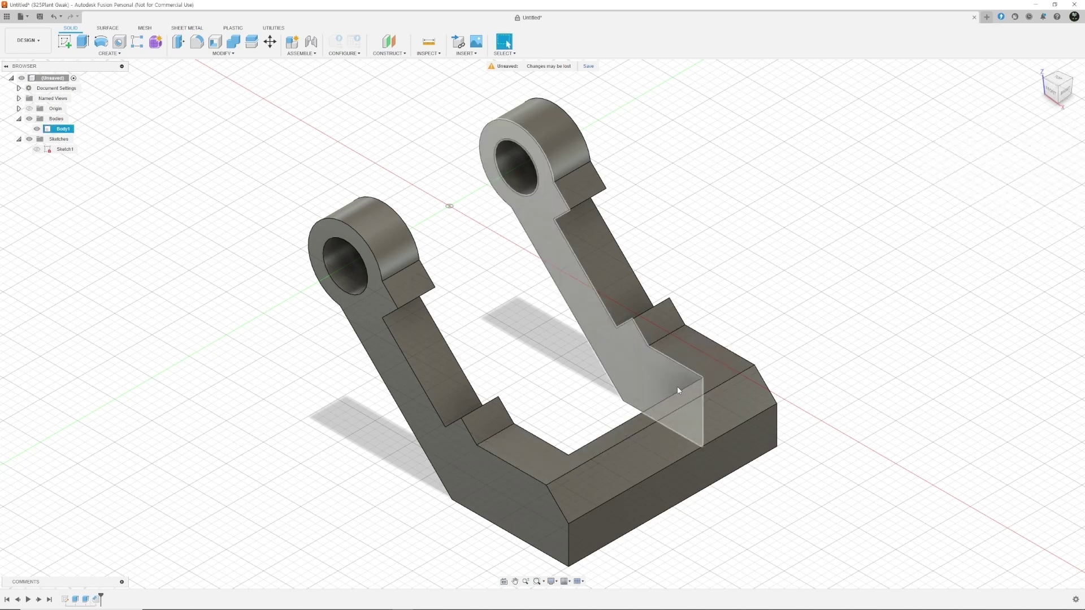
# Create a new sketch on the bracket's front outer side face.
pyautogui.keyDown('shift'); pyautogui.moveTo(616, 415); pyautogui.dragTo(684, 326, button='middle'); pyautogui.keyUp('shift')
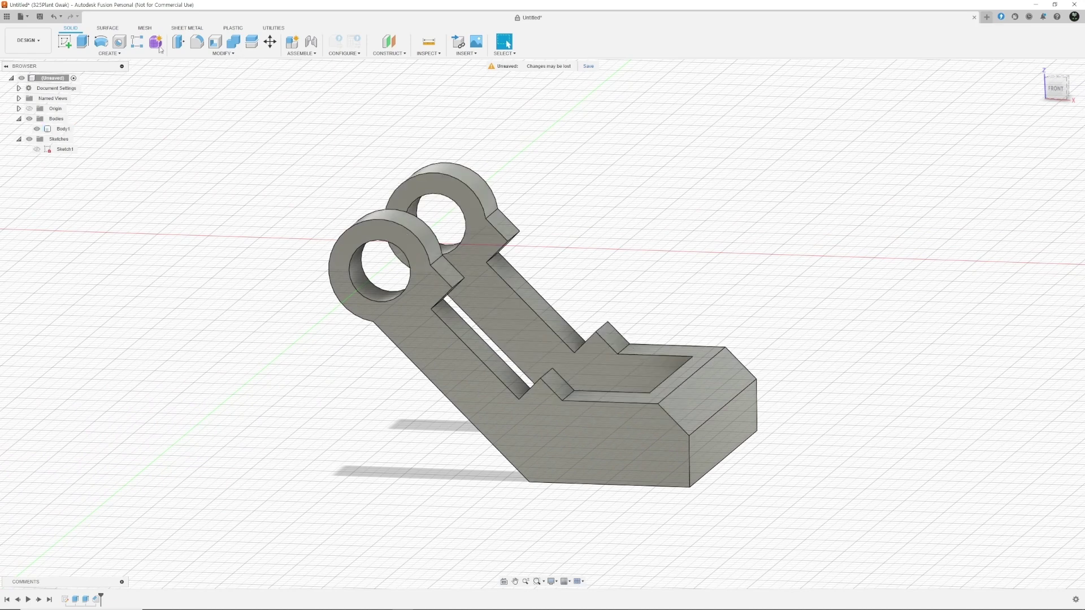
pyautogui.click(65, 42)
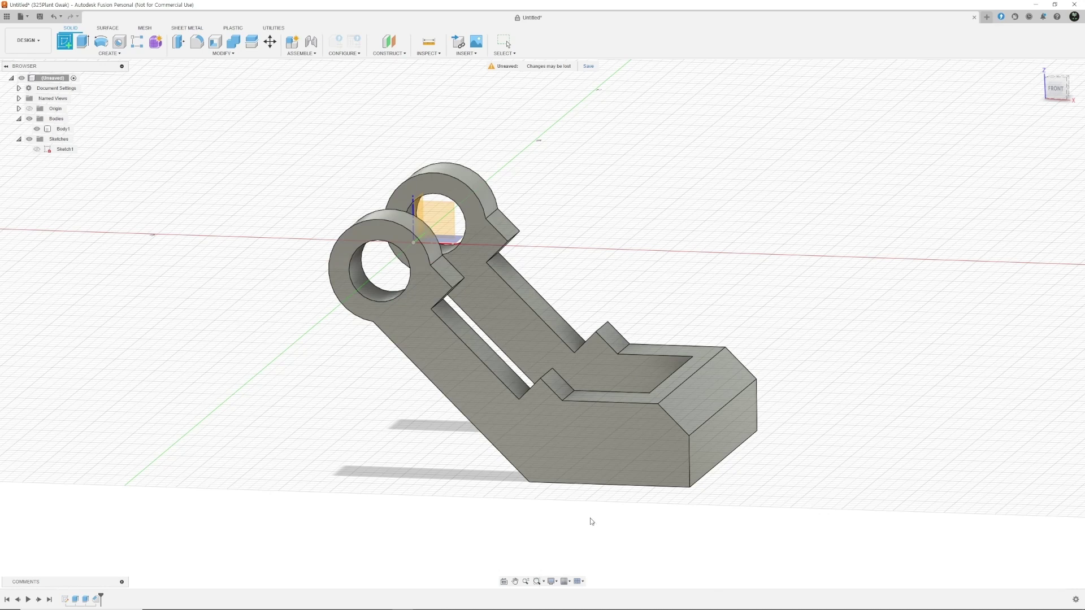
pyautogui.click(639, 453)
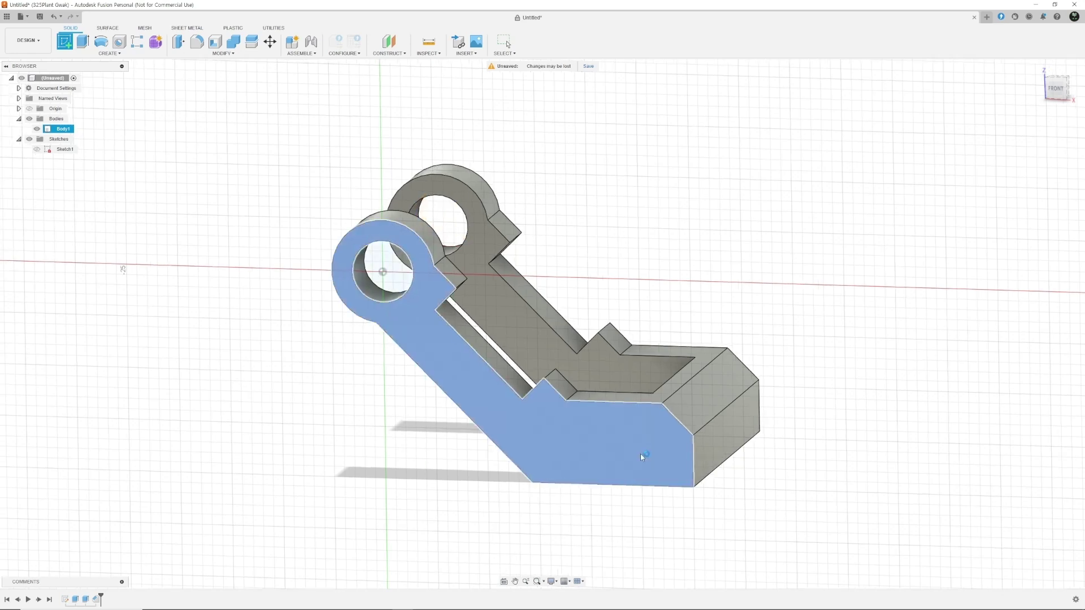
pyautogui.moveTo(786, 458); pyautogui.dragTo(603, 332, button='middle')
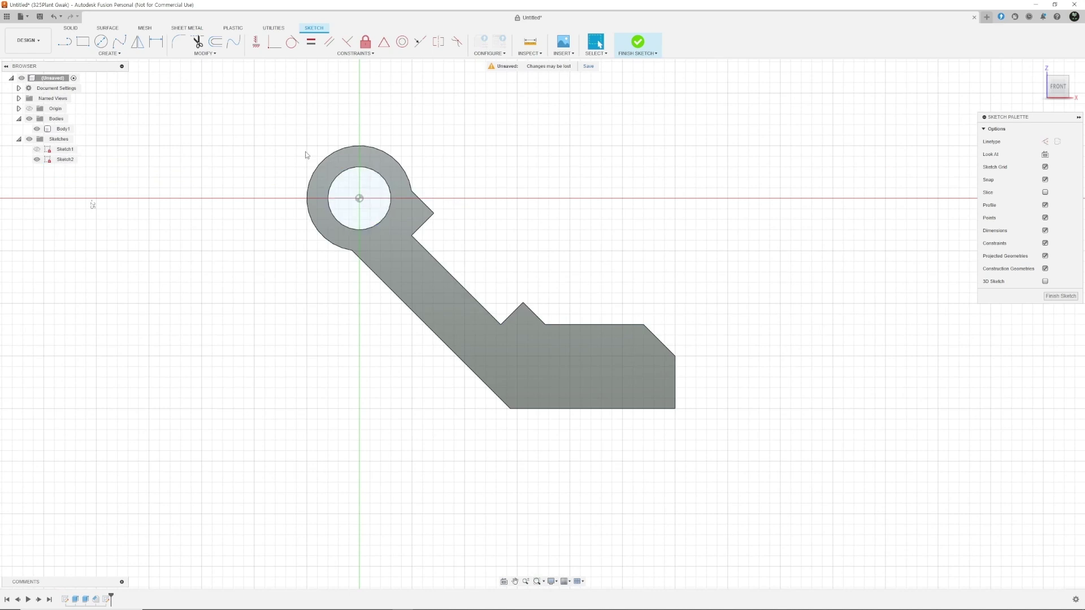
# Add the sketch text "10" in a frame over the base's side face, aligned to the center horizontally and the middle vertically.
pyautogui.click(98, 54)
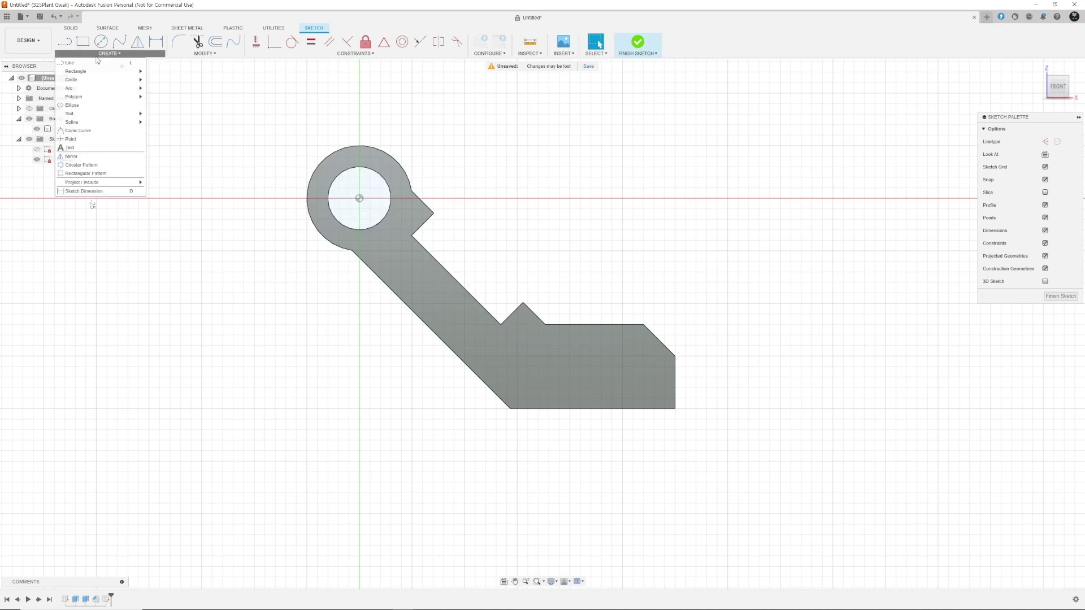
pyautogui.click(109, 148)
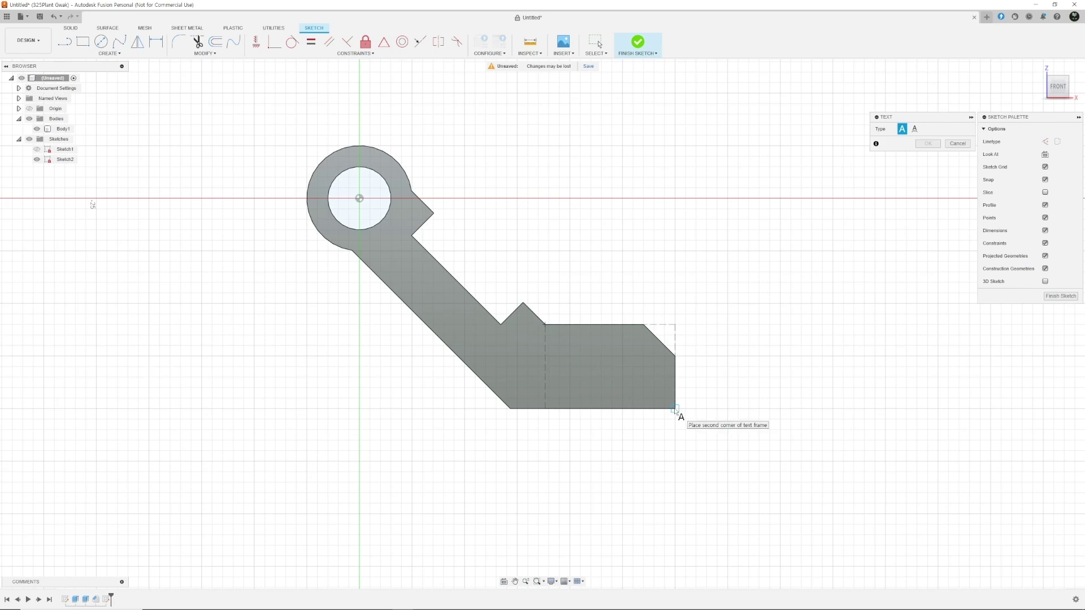
pyautogui.click(644, 407)
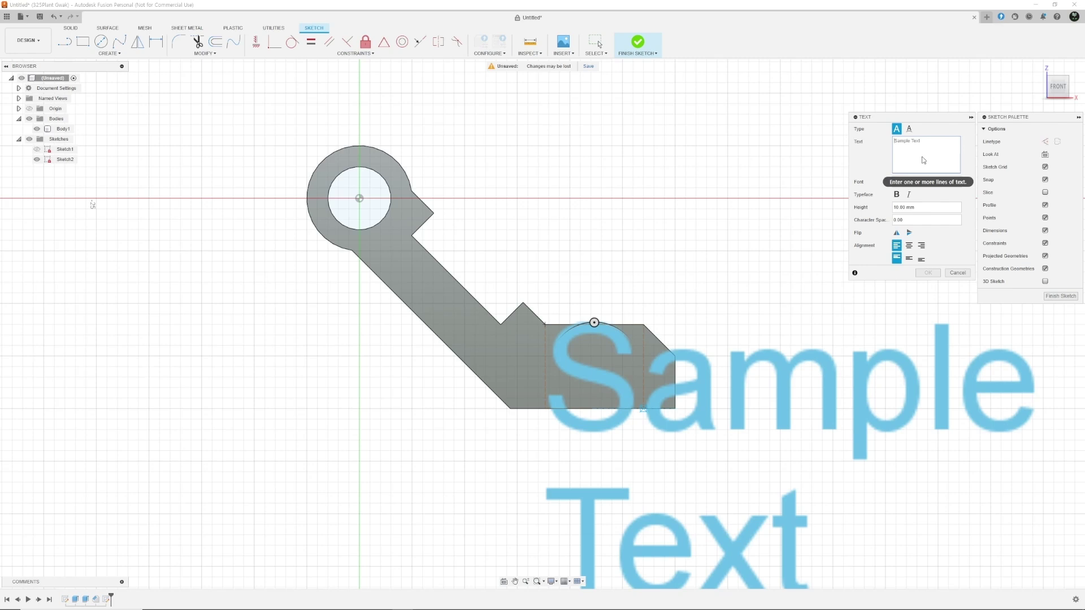
pyautogui.write('10')
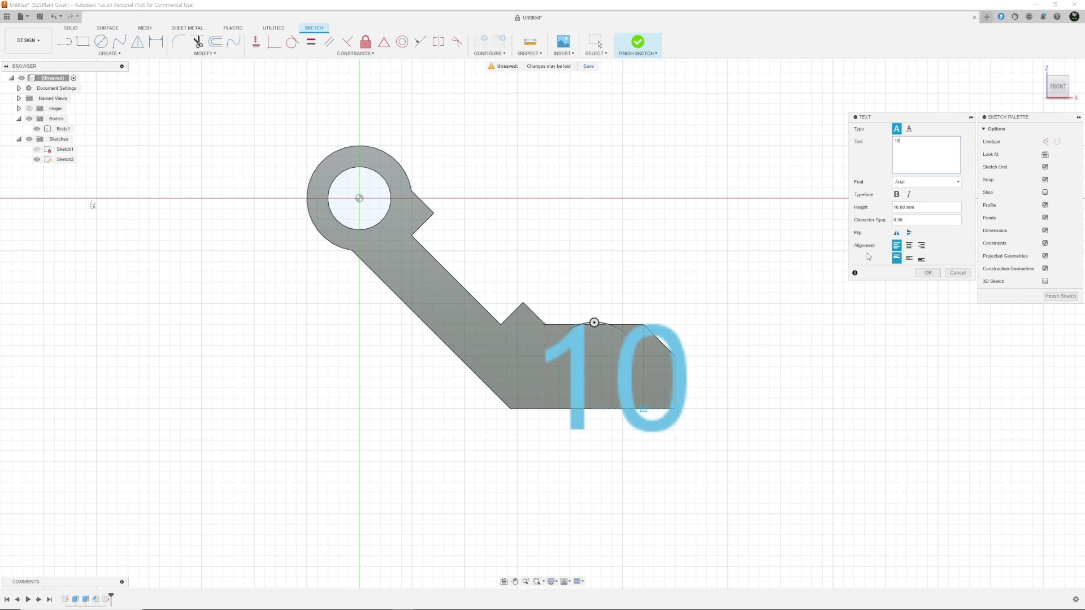
pyautogui.click(909, 245)
pyautogui.click(909, 259)
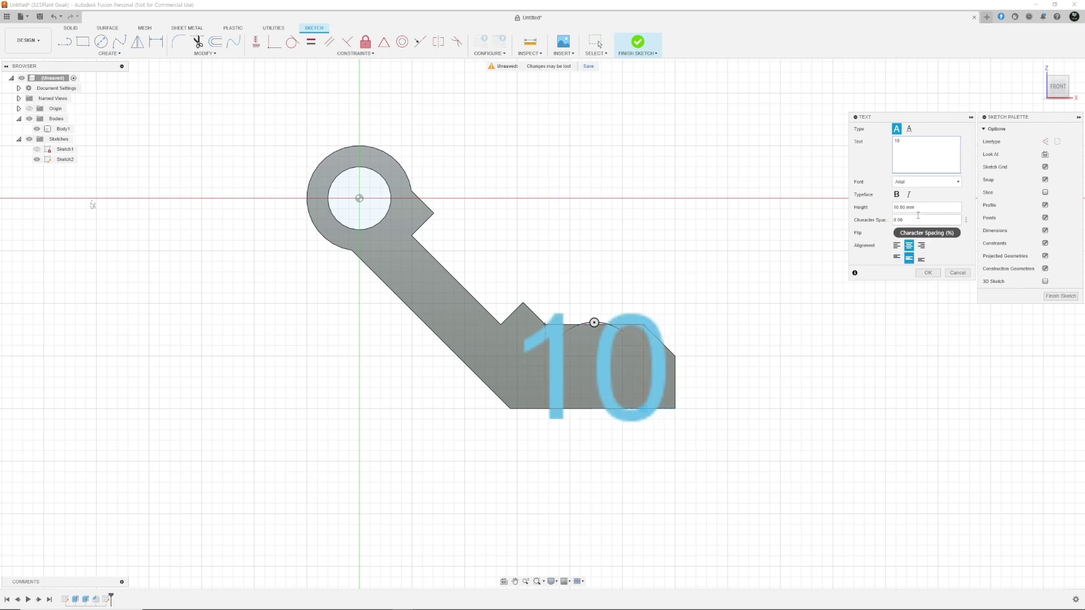
# Set the text height to 7 mm, confirm the text and finish the sketch.
pyautogui.moveTo(919, 207); pyautogui.dragTo(889, 209)
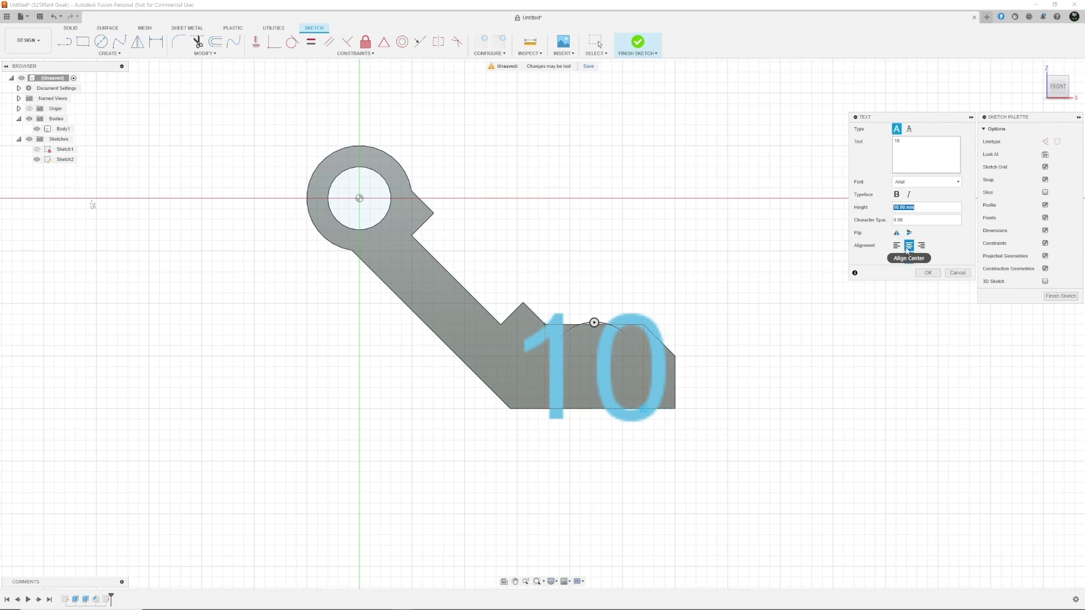
pyautogui.write('8')
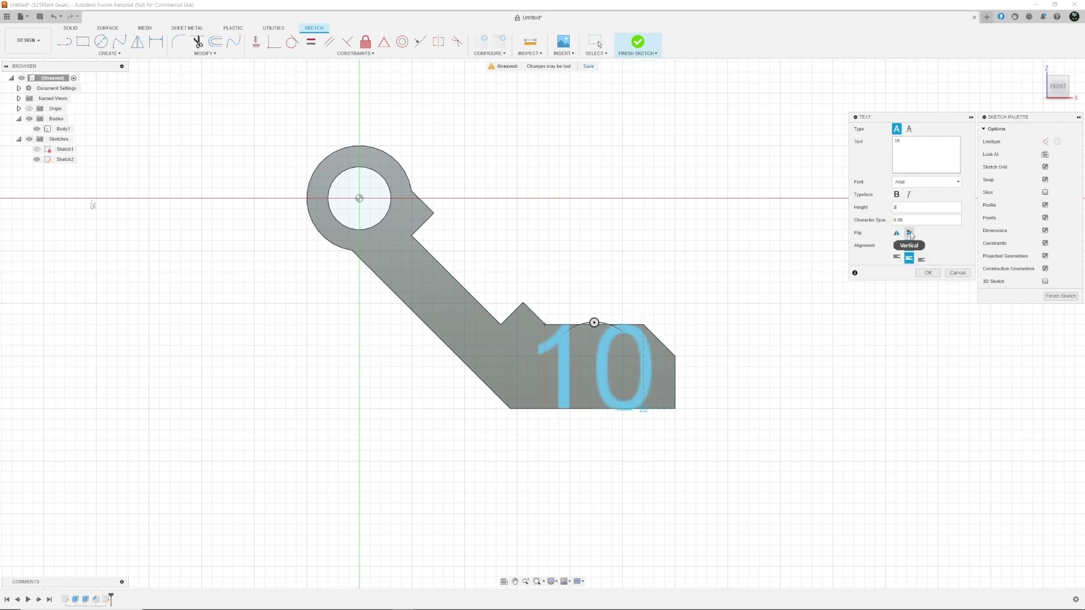
pyautogui.press('Return')
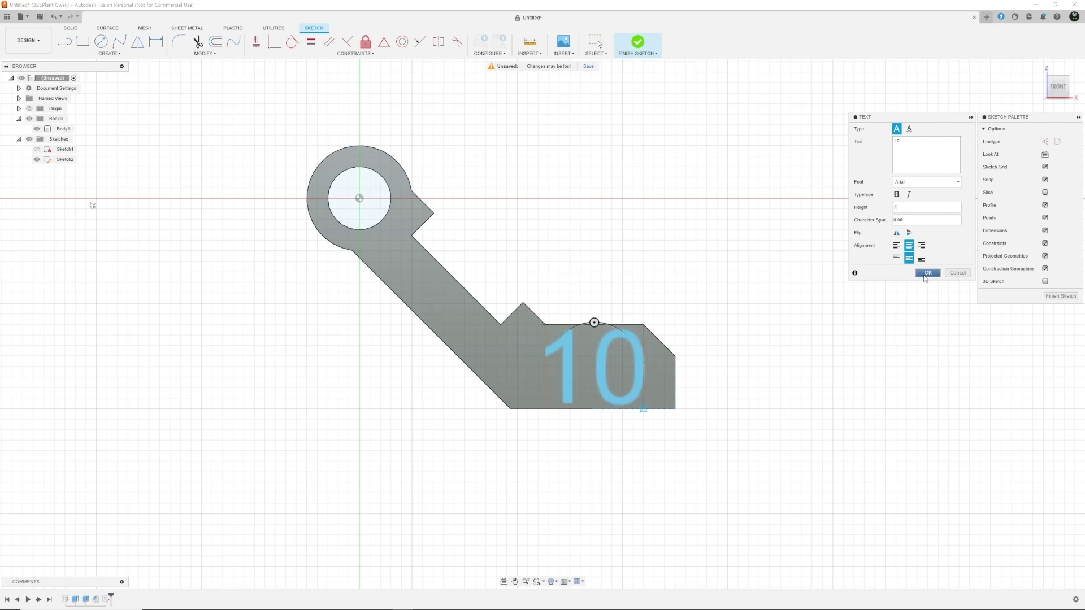
pyautogui.click(927, 273)
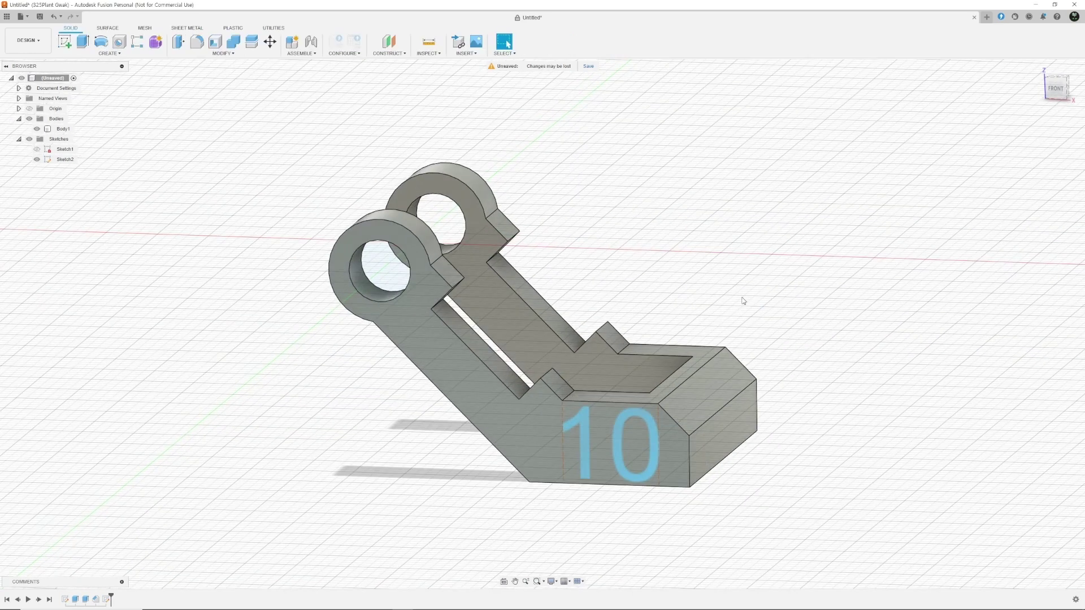
# Extrude the "10" text by -1 mm to engrave it into the bracket's side face.
pyautogui.press('e')
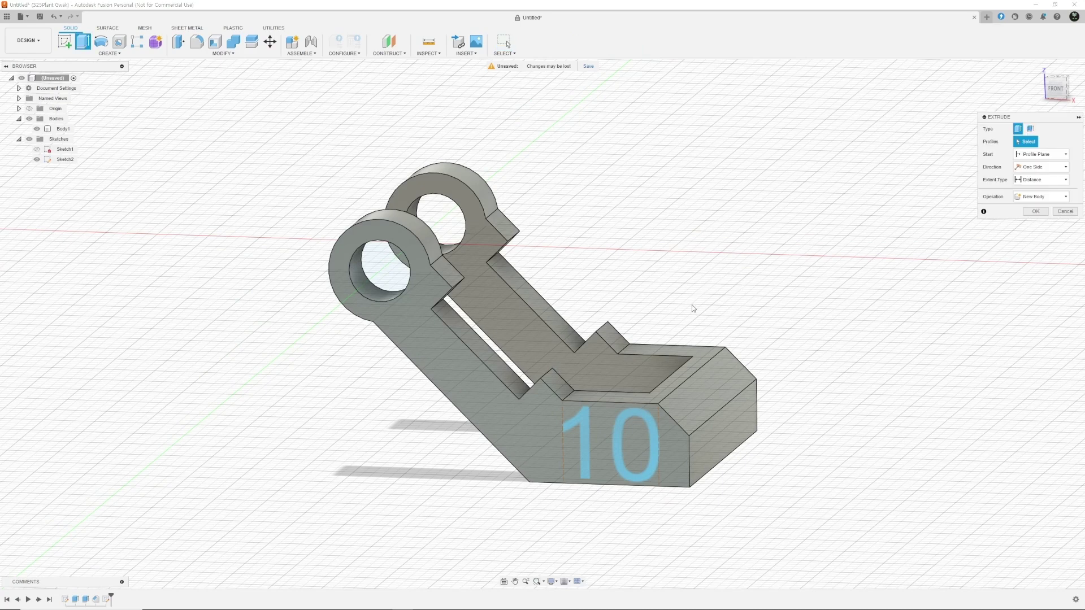
pyautogui.click(642, 415)
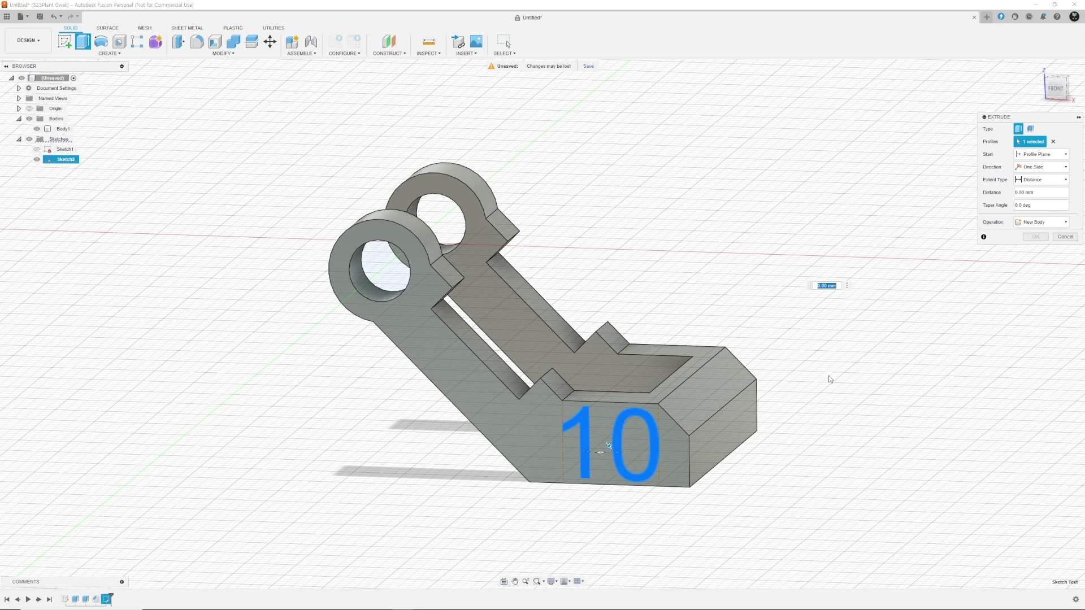
pyautogui.write('-1')
pyautogui.press('Return')
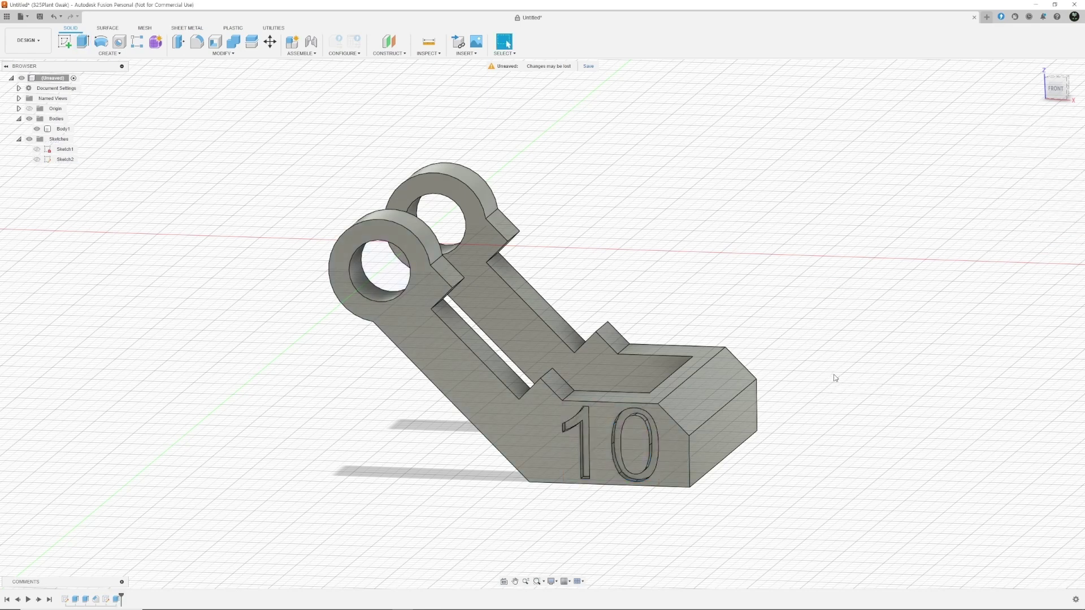
pyautogui.keyDown('shift'); pyautogui.moveTo(833, 368); pyautogui.dragTo(855, 341, button='middle'); pyautogui.keyUp('shift')
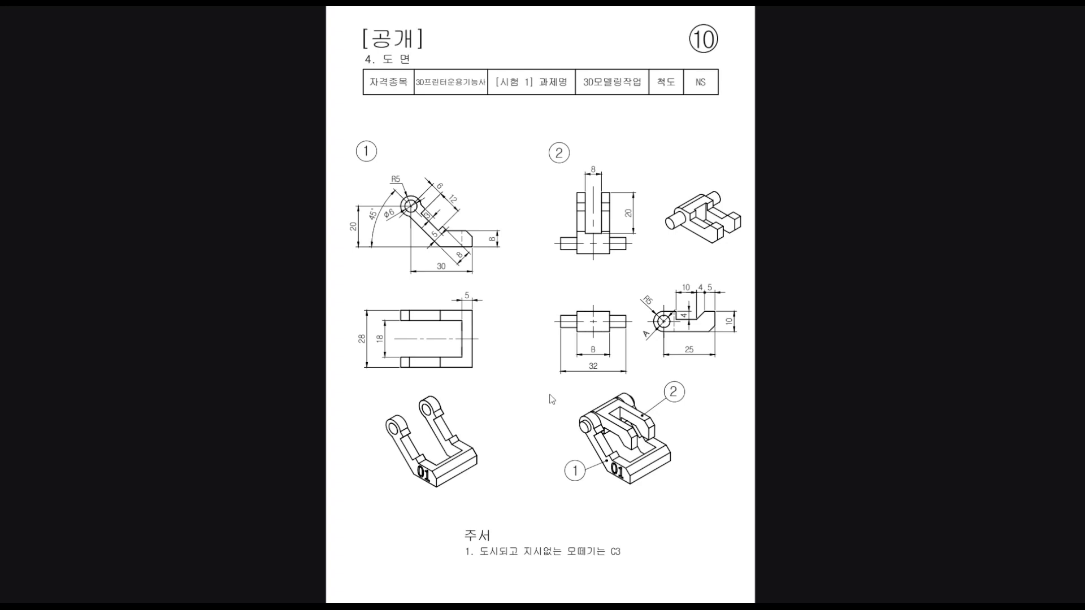
pyautogui.scroll(3, 663, 357)
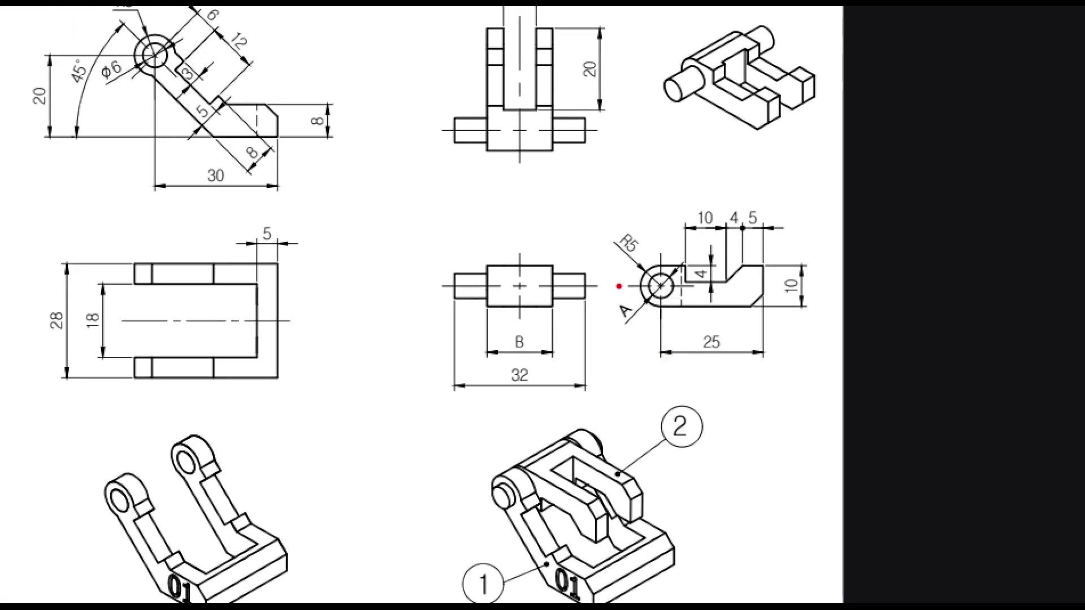
pyautogui.moveTo(654, 298)
pyautogui.mouseDown()
pyautogui.moveTo(651, 275)
pyautogui.moveTo(672, 292)
pyautogui.mouseUp()
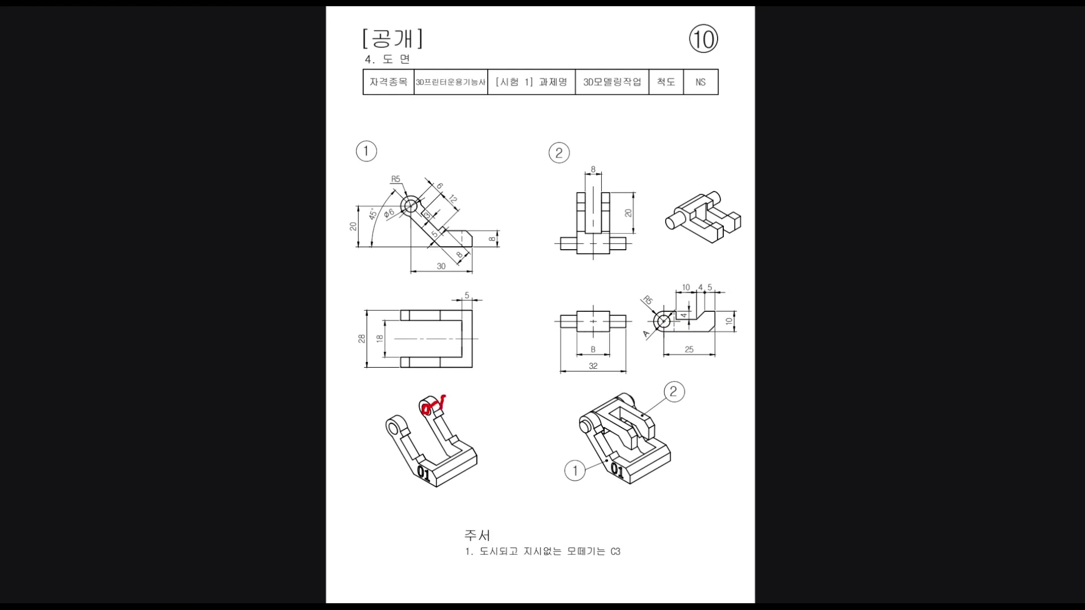
pyautogui.press('e')
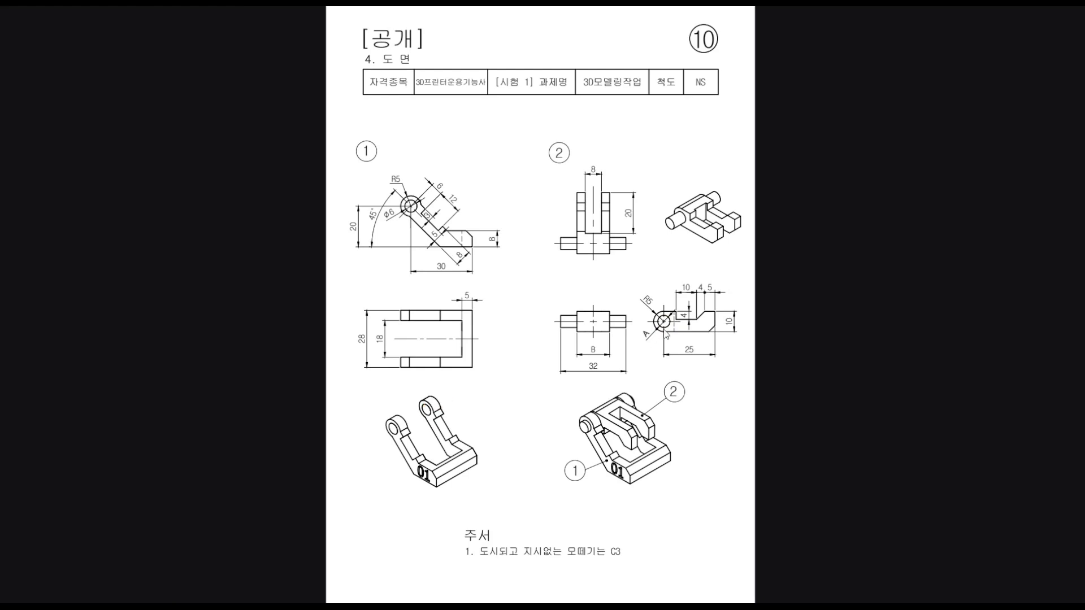
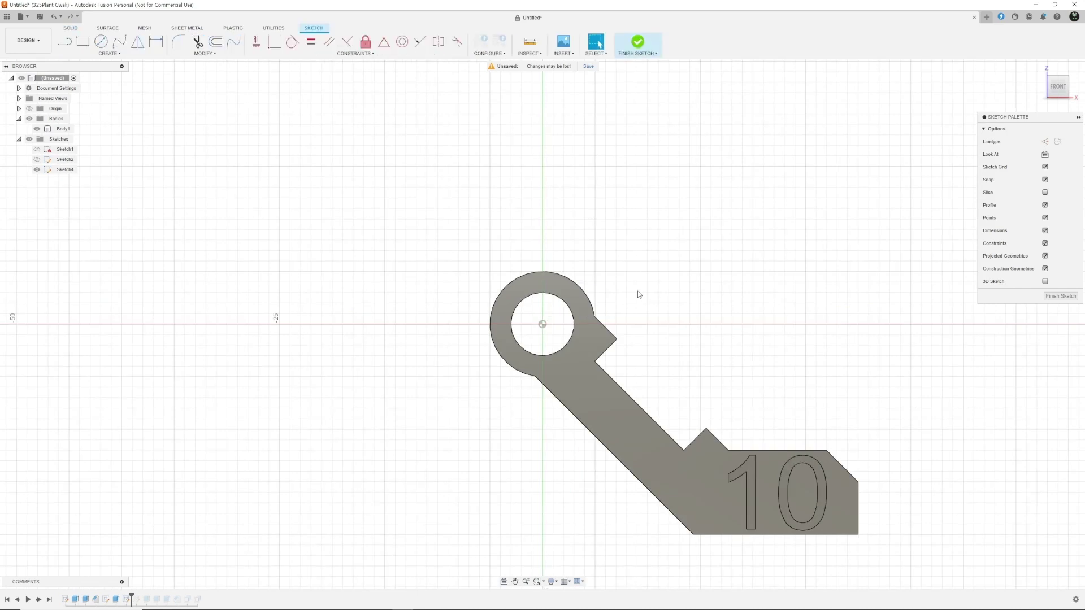
pyautogui.moveTo(713, 355); pyautogui.dragTo(625, 300, button='middle')
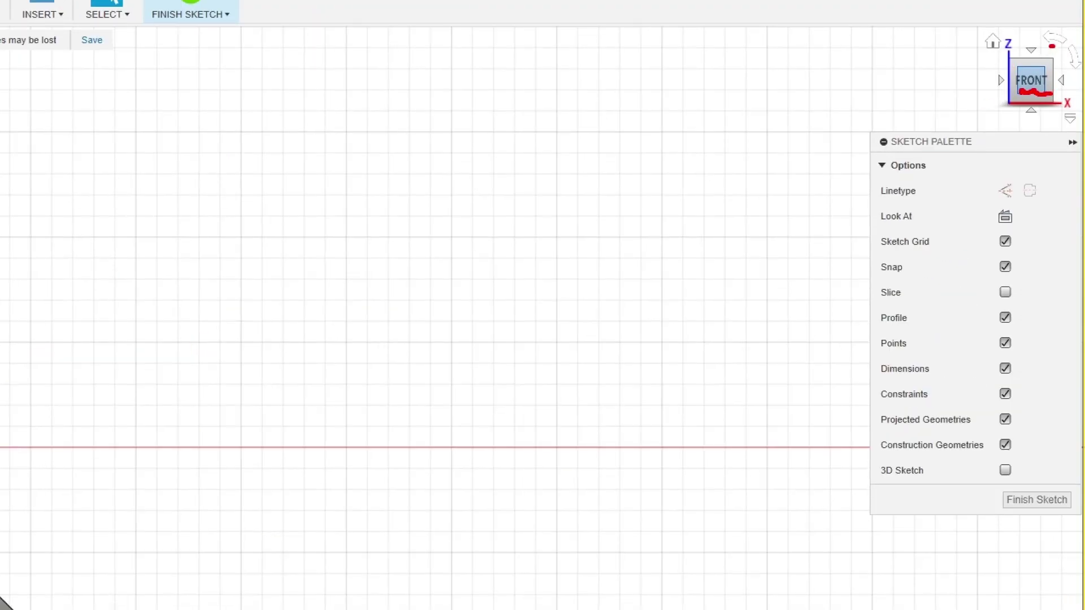
pyautogui.moveTo(1052, 45); pyautogui.dragTo(1055, 35)
pyautogui.moveTo(1071, 73)
pyautogui.mouseDown()
pyautogui.moveTo(1062, 42)
pyautogui.moveTo(1064, 75)
pyautogui.mouseUp()
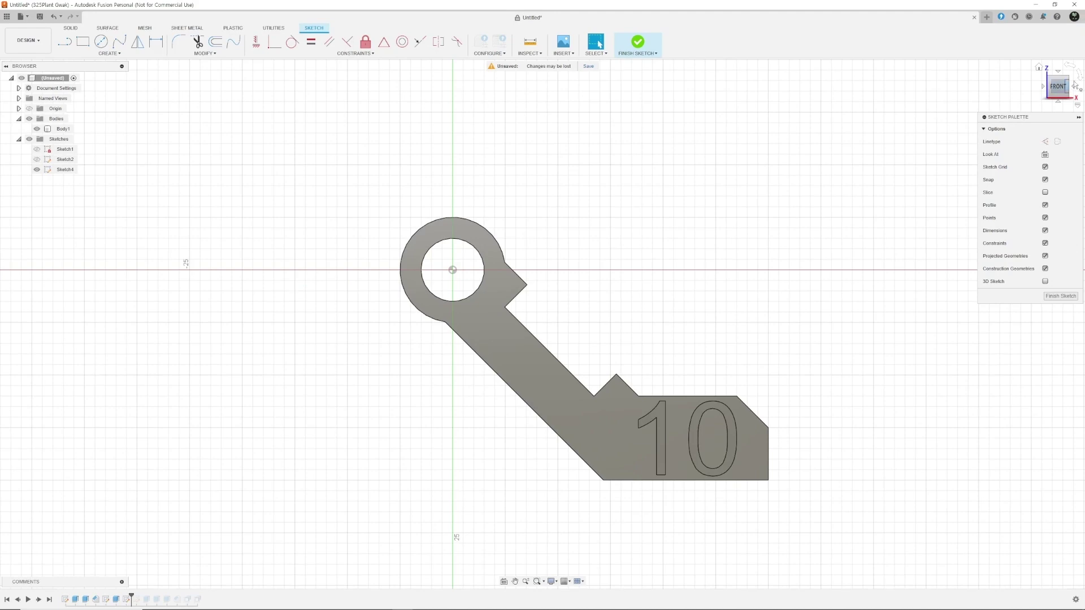
# Project the edge of the bracket's round hole into the sketch and hide the bracket body.
pyautogui.click(1076, 66)
pyautogui.click(1079, 81)
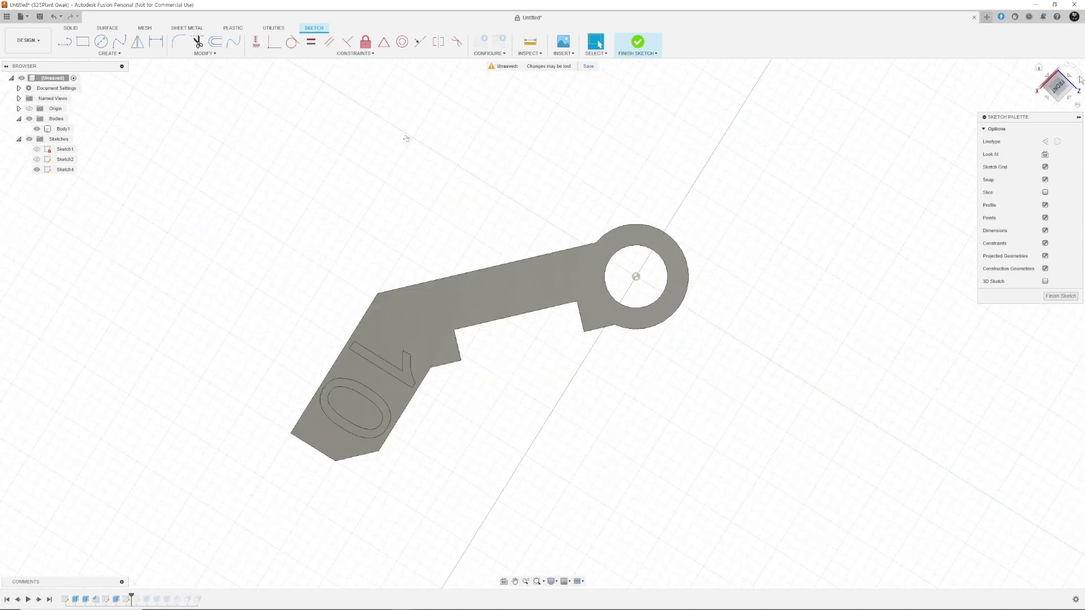
pyautogui.click(1075, 88)
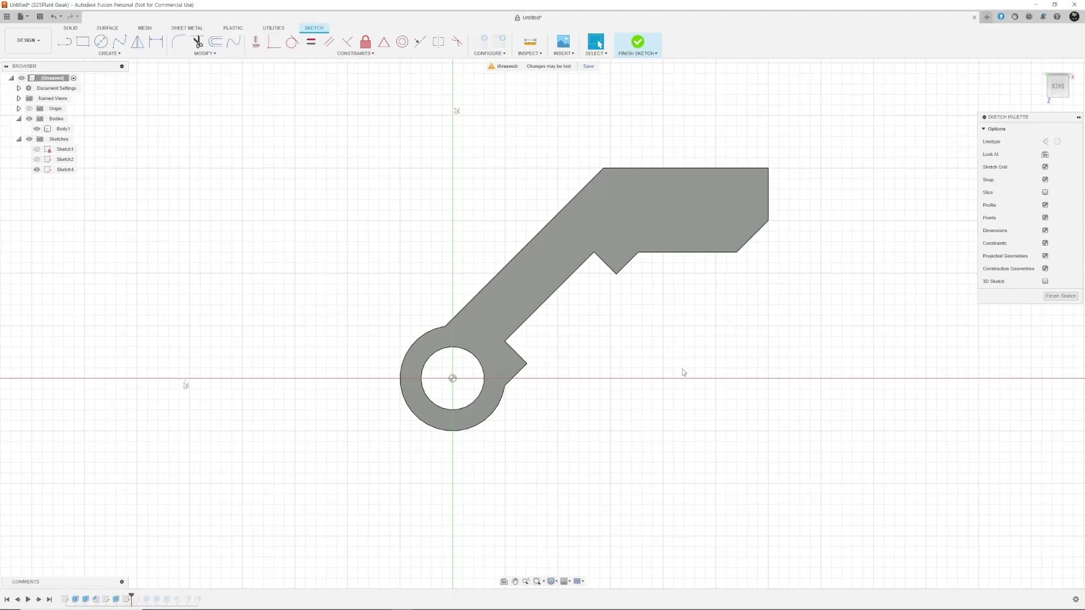
pyautogui.click(135, 57)
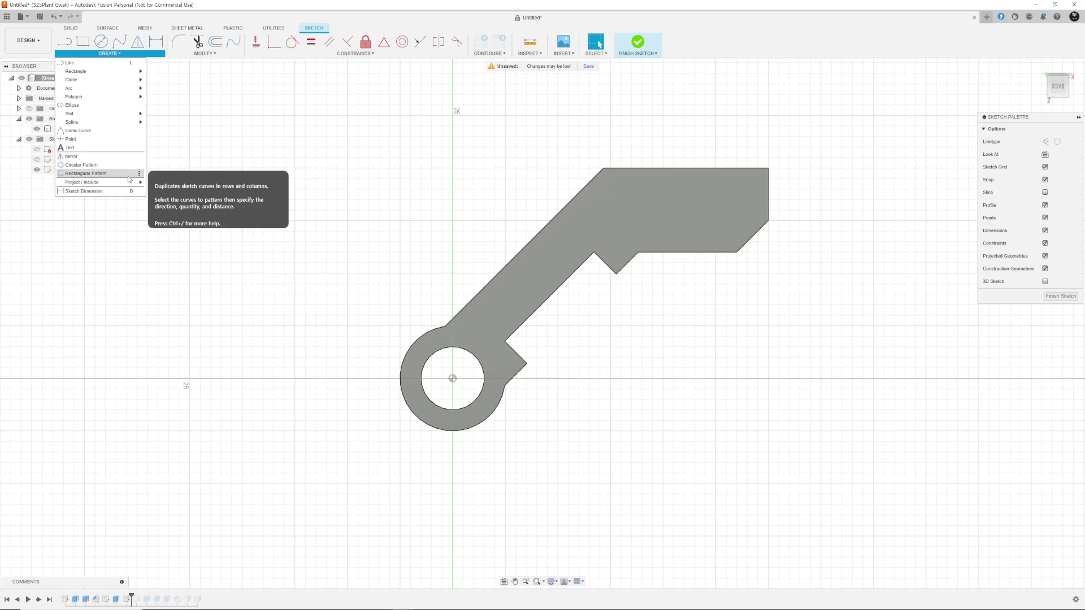
pyautogui.moveTo(127, 182)
pyautogui.click(161, 183)
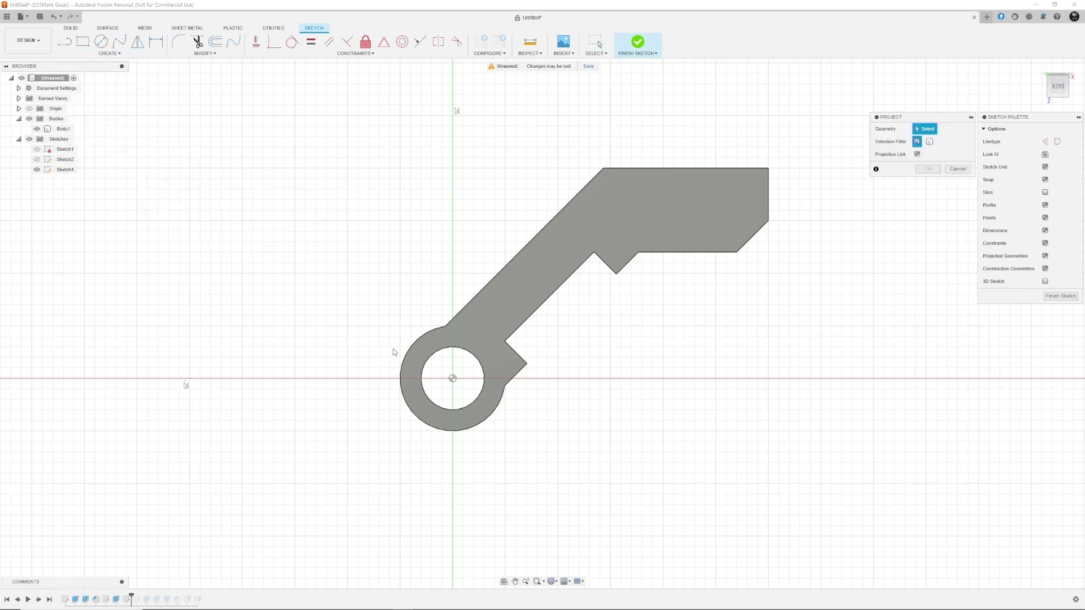
pyautogui.click(439, 352)
pyautogui.click(928, 170)
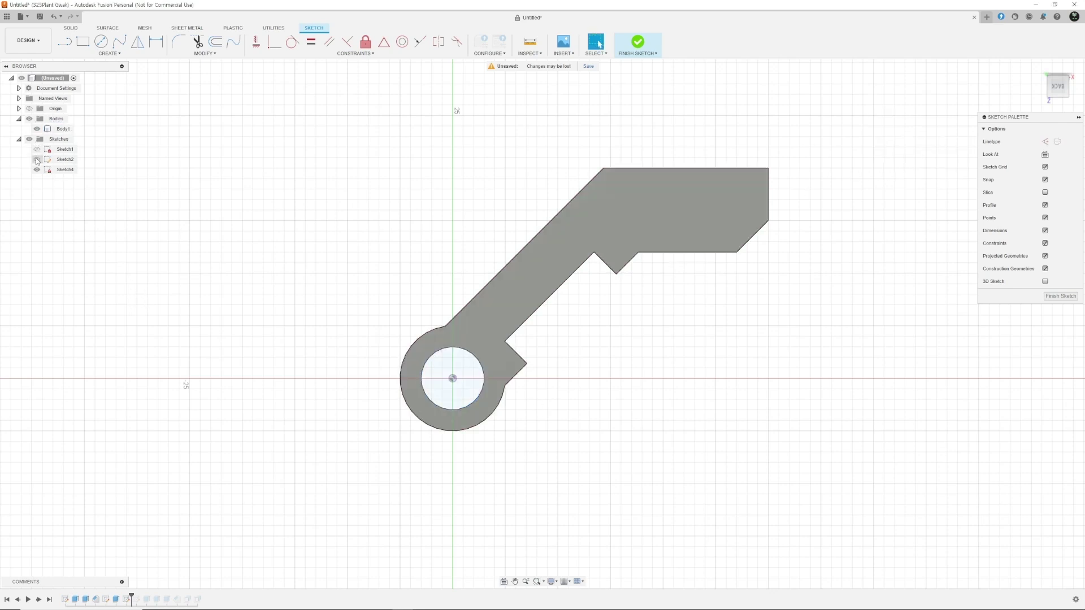
pyautogui.click(37, 129)
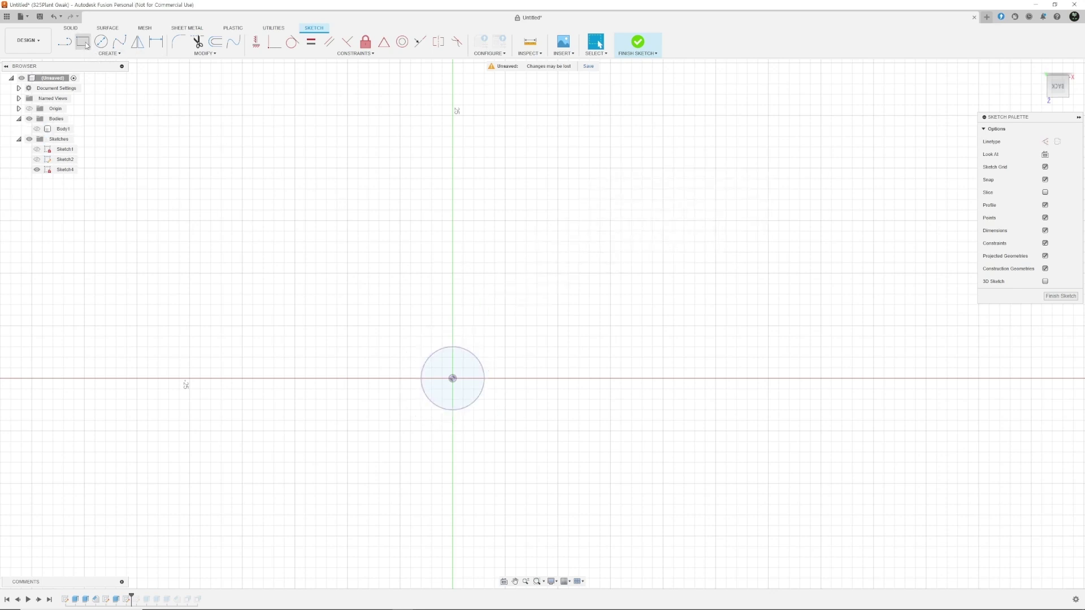
# Draw a two-point rectangle 25 mm wide and 10 mm high beside the projected circle.
pyautogui.press('r')
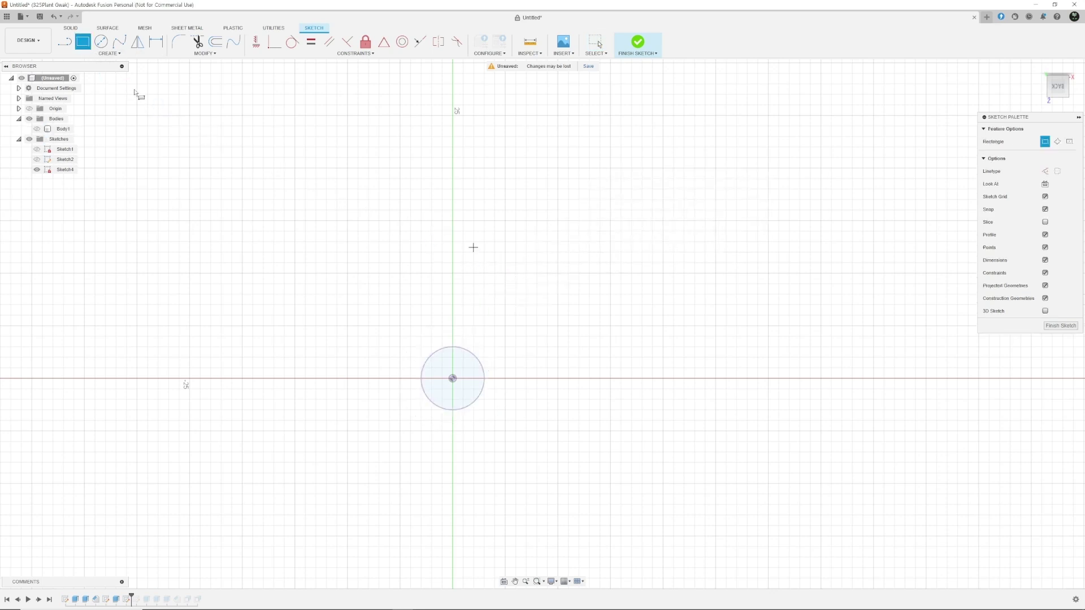
pyautogui.click(108, 53)
pyautogui.moveTo(133, 72)
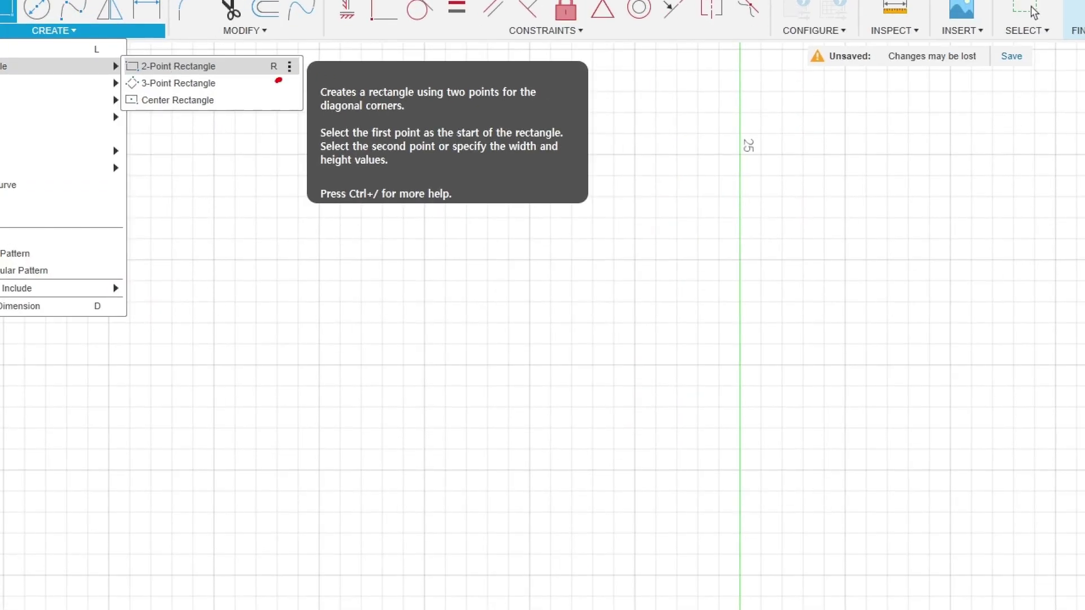
pyautogui.click(274, 66)
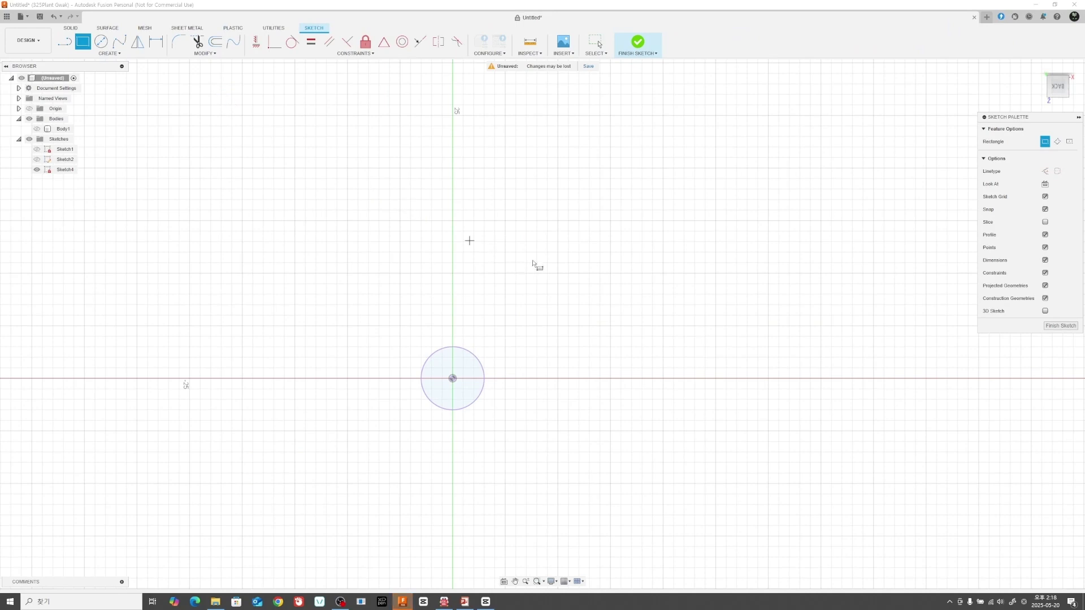
pyautogui.click(518, 298)
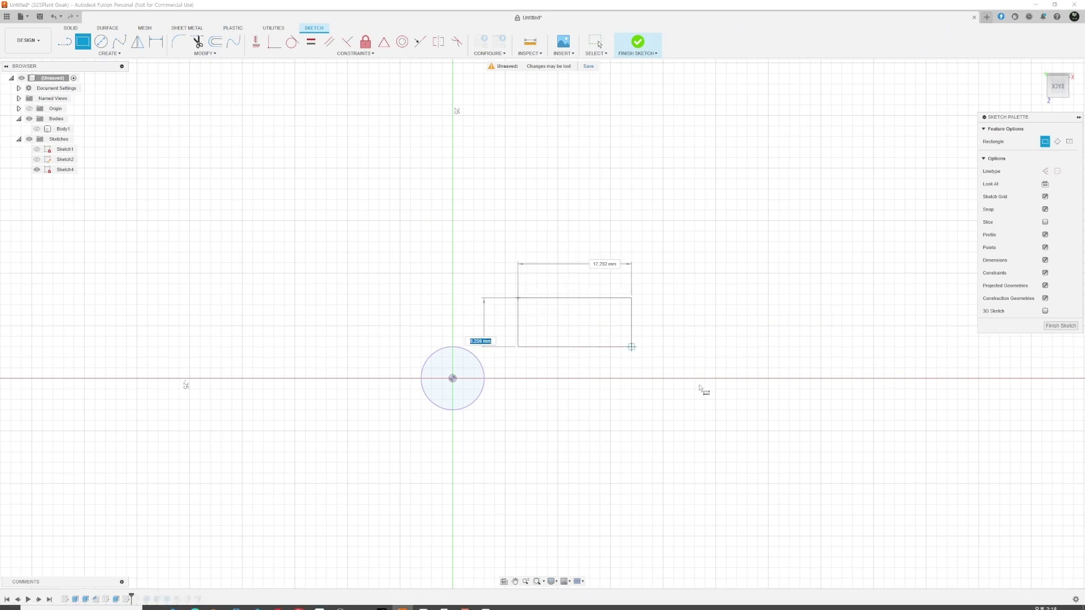
pyautogui.write('10')
pyautogui.press('Tab')
pyautogui.write('2')
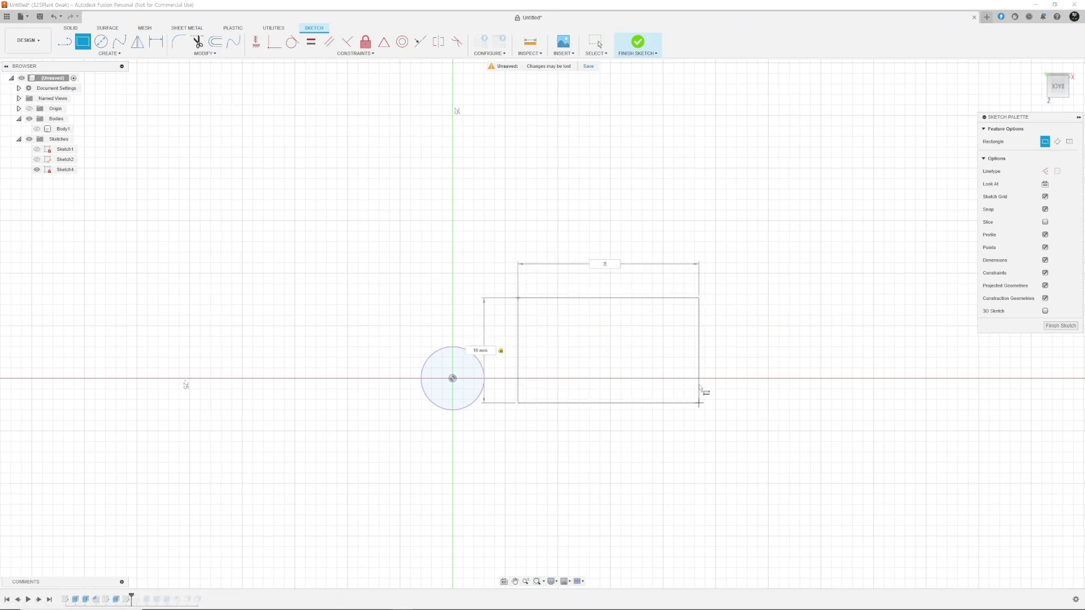
pyautogui.press('Return')
pyautogui.press('Escape')
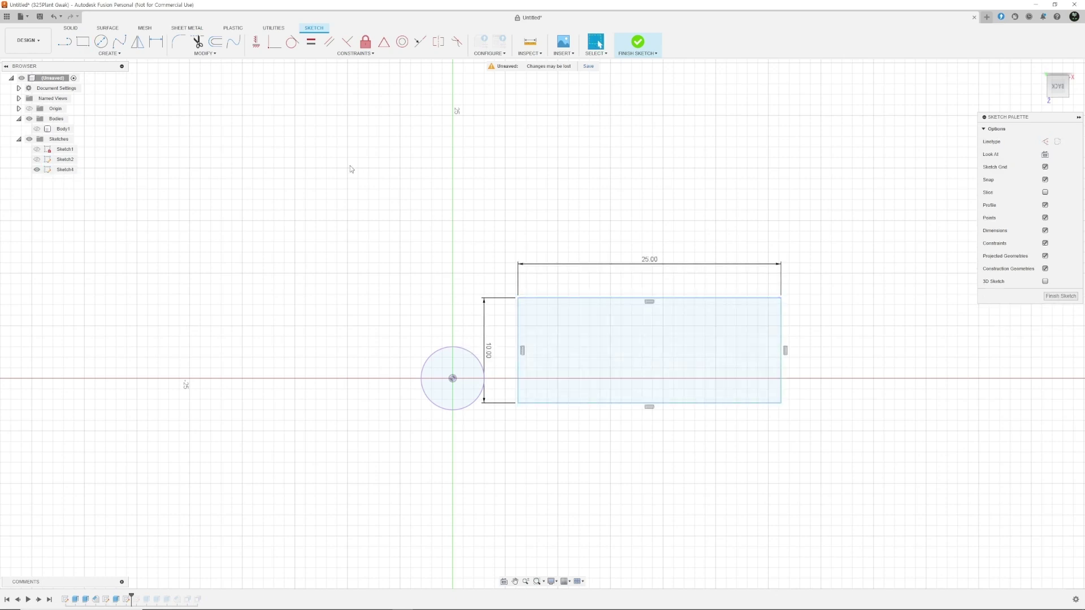
# Constrain the midpoint of the rectangle's short edge nearest the circle to the circle's center with a Midpoint constraint.
pyautogui.click(384, 41)
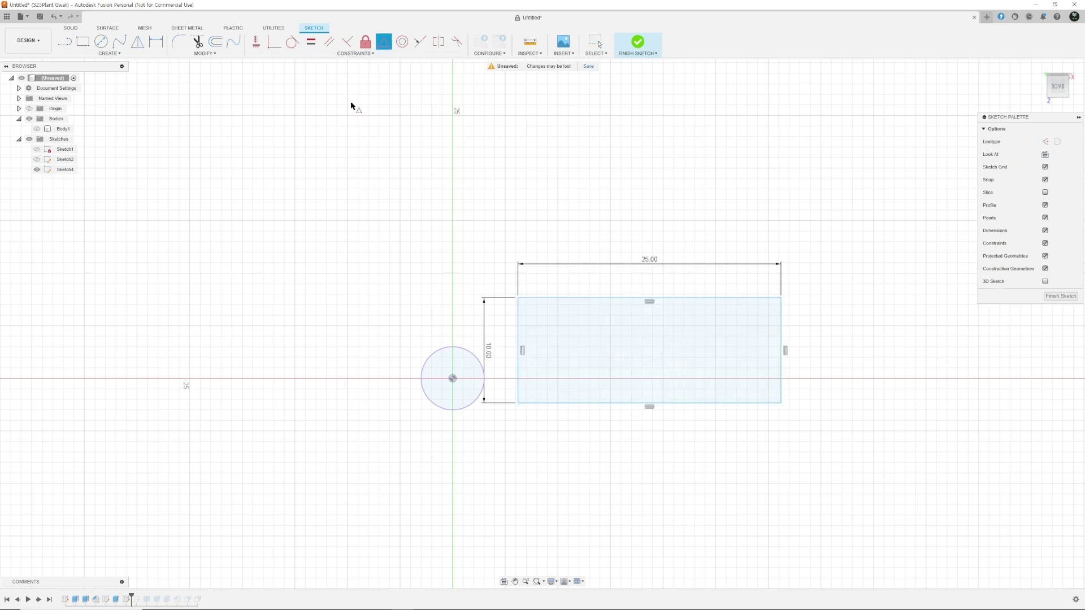
pyautogui.click(518, 352)
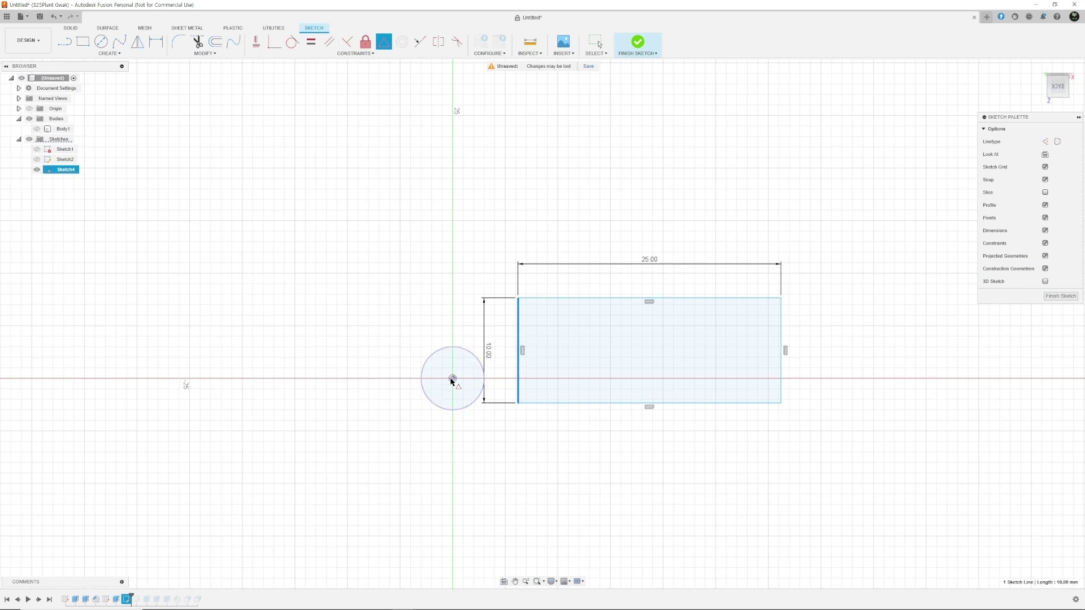
pyautogui.click(452, 379)
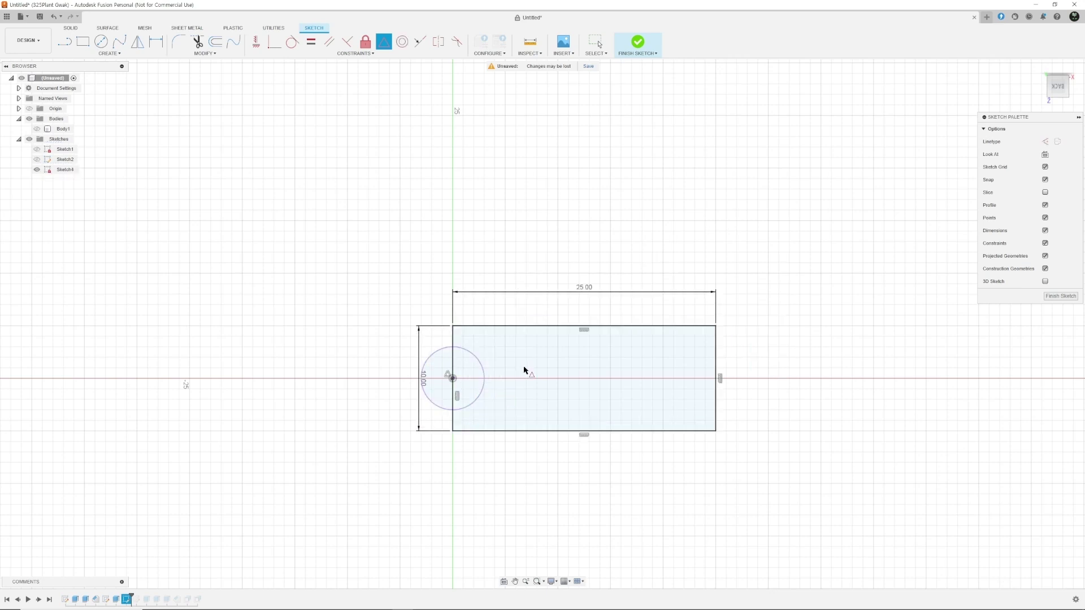
# Draw a center-point arc around the circle's center, joining both corners of the rectangle's adjacent short edge as a rounded end.
pyautogui.click(116, 53)
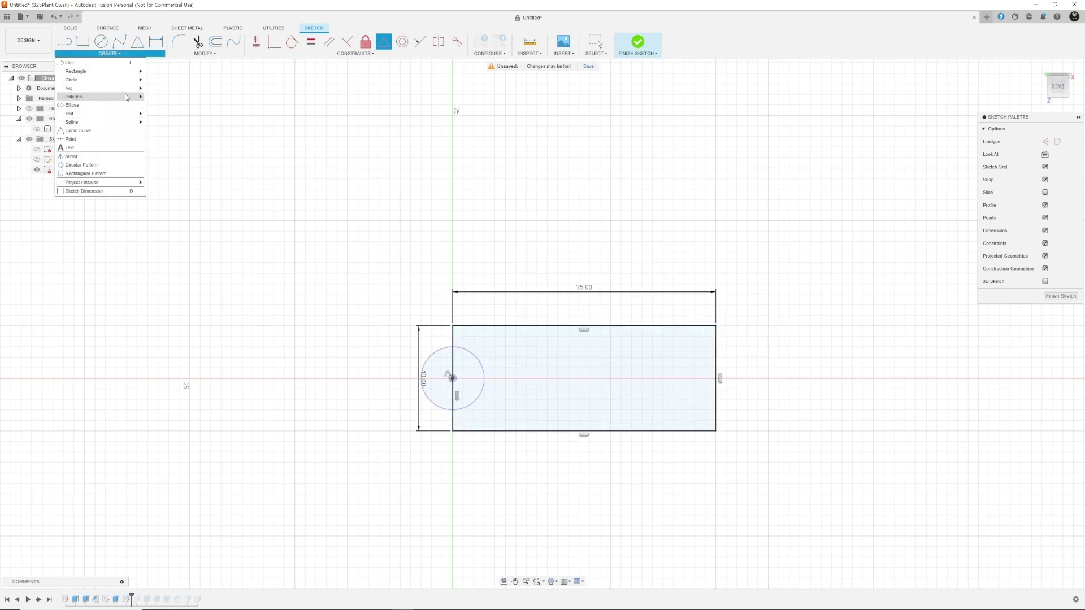
pyautogui.moveTo(129, 90)
pyautogui.click(160, 99)
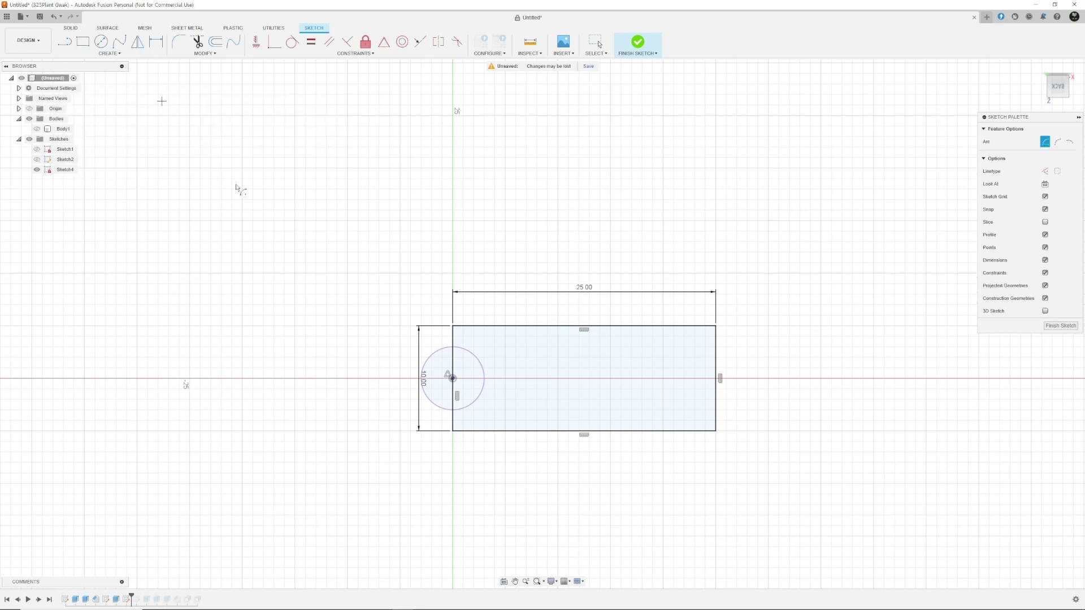
pyautogui.click(453, 378)
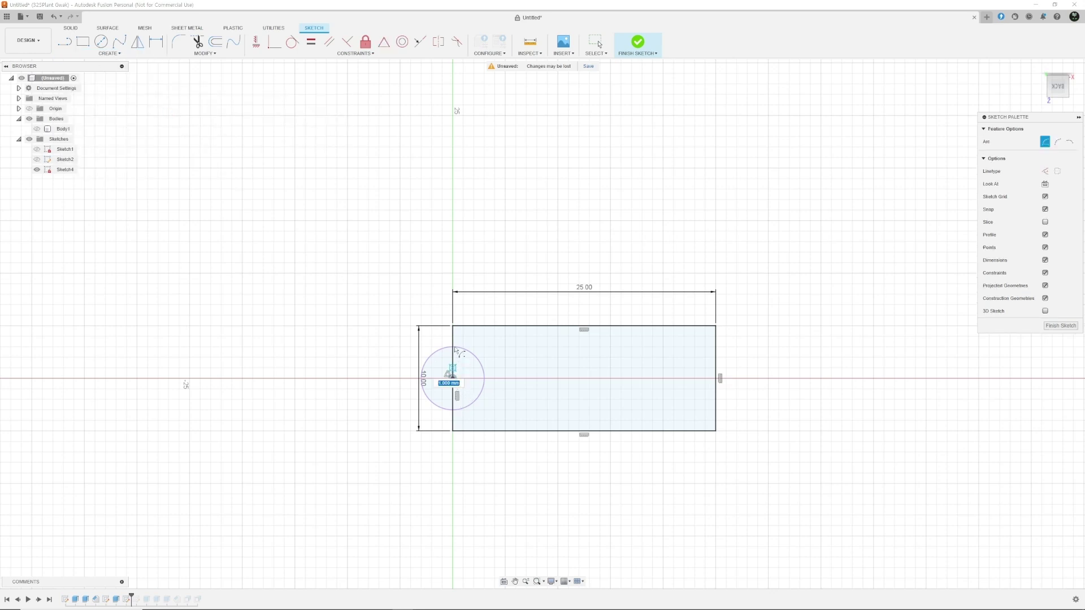
pyautogui.click(452, 327)
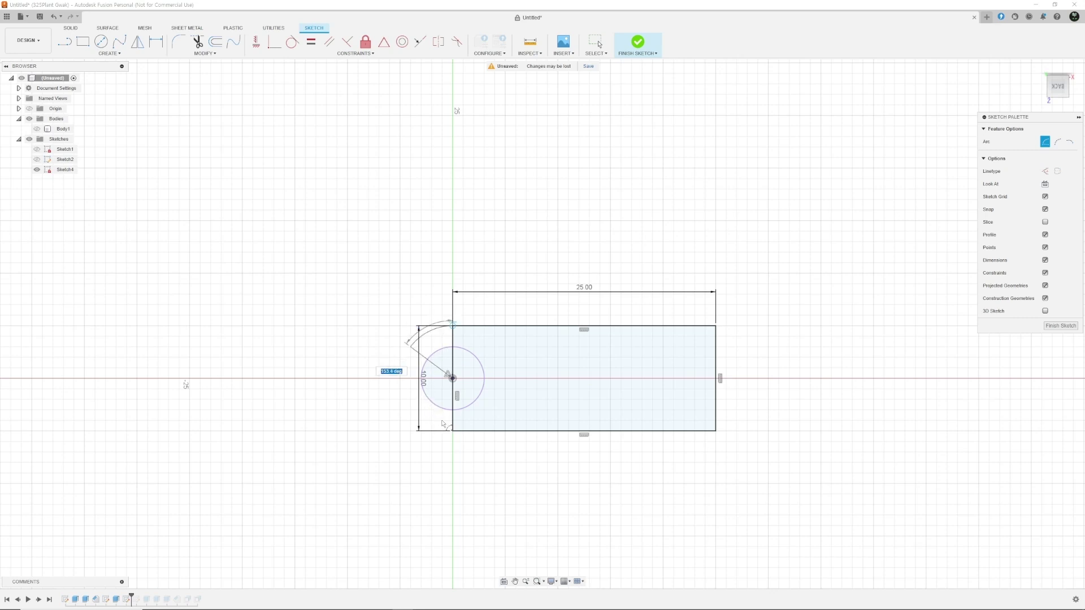
pyautogui.click(456, 432)
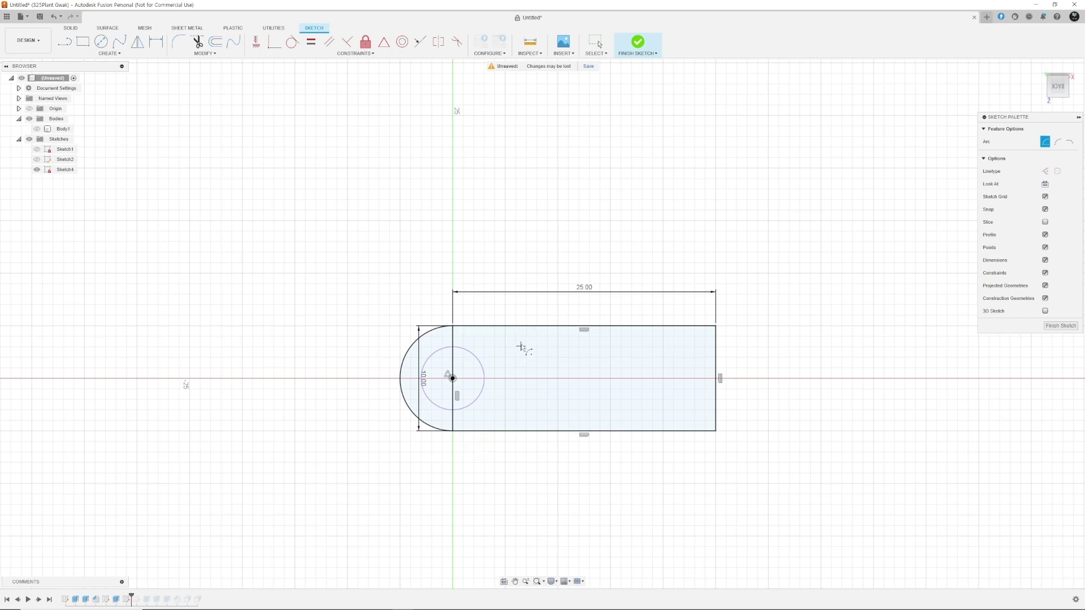
# Draw a 4 mm vertical line down from the rectangle's upper long edge into its interior.
pyautogui.press('l')
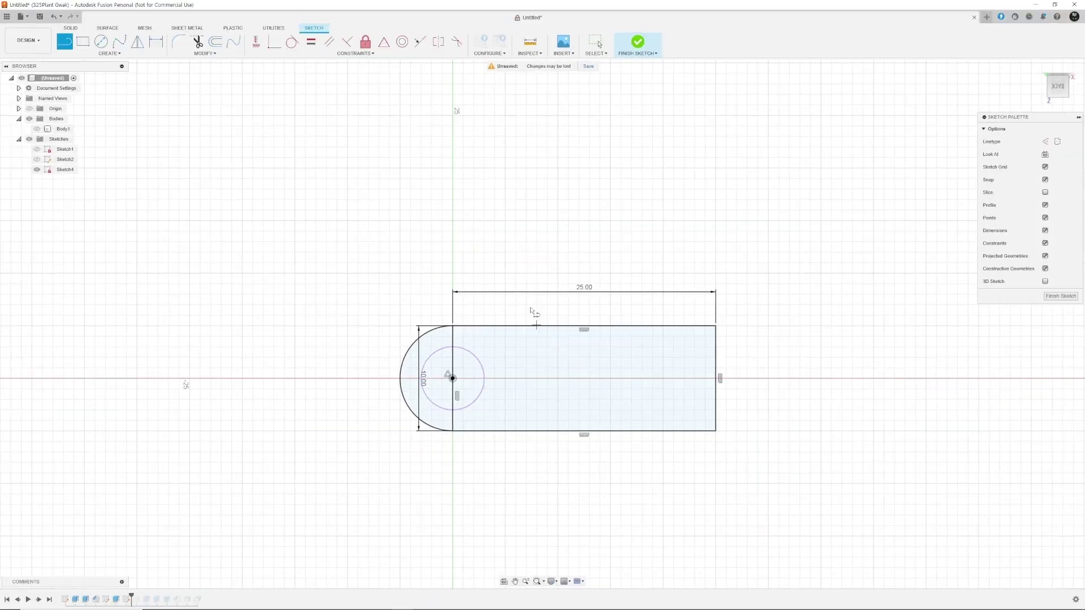
pyautogui.click(537, 325)
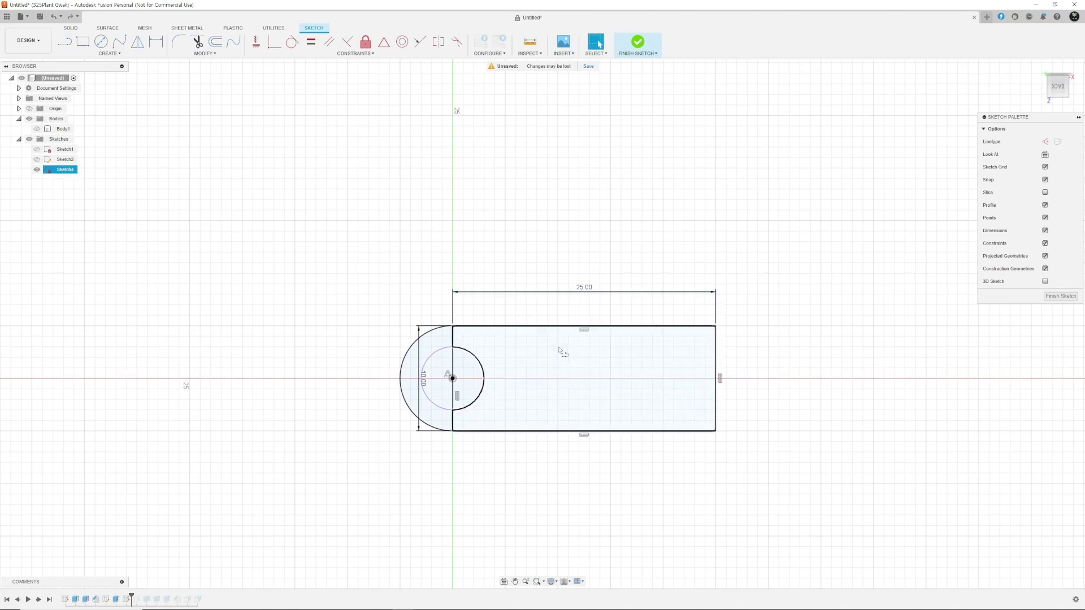
pyautogui.click(520, 326)
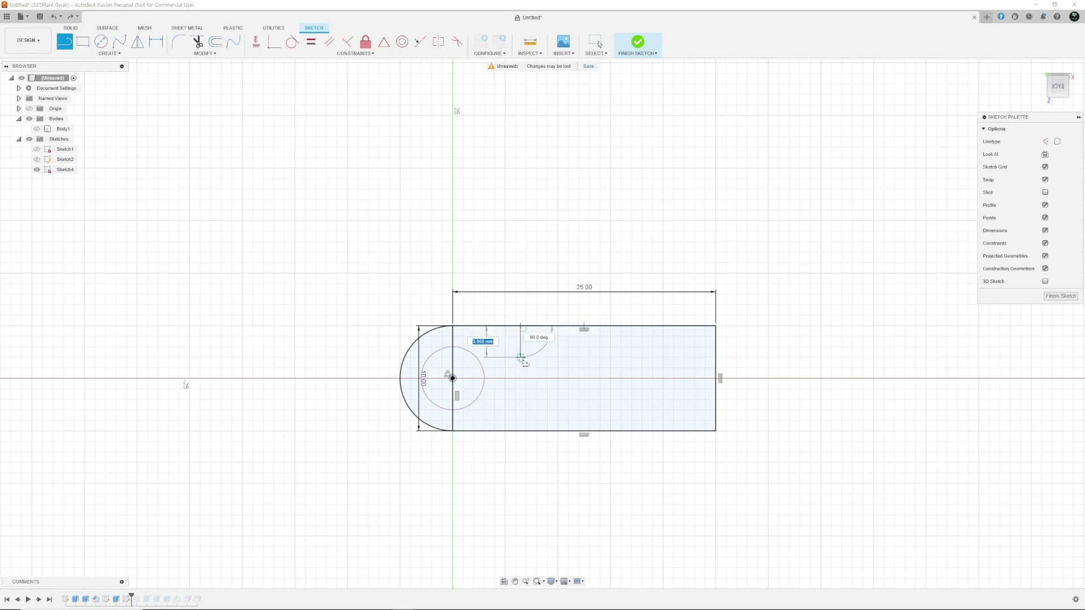
pyautogui.write('4')
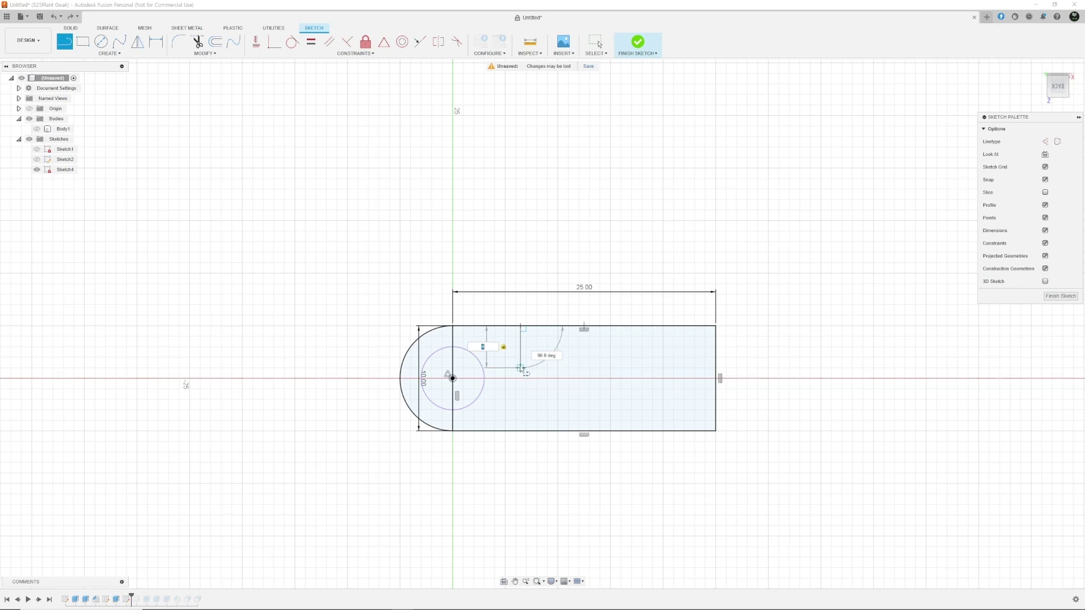
pyautogui.press('Return')
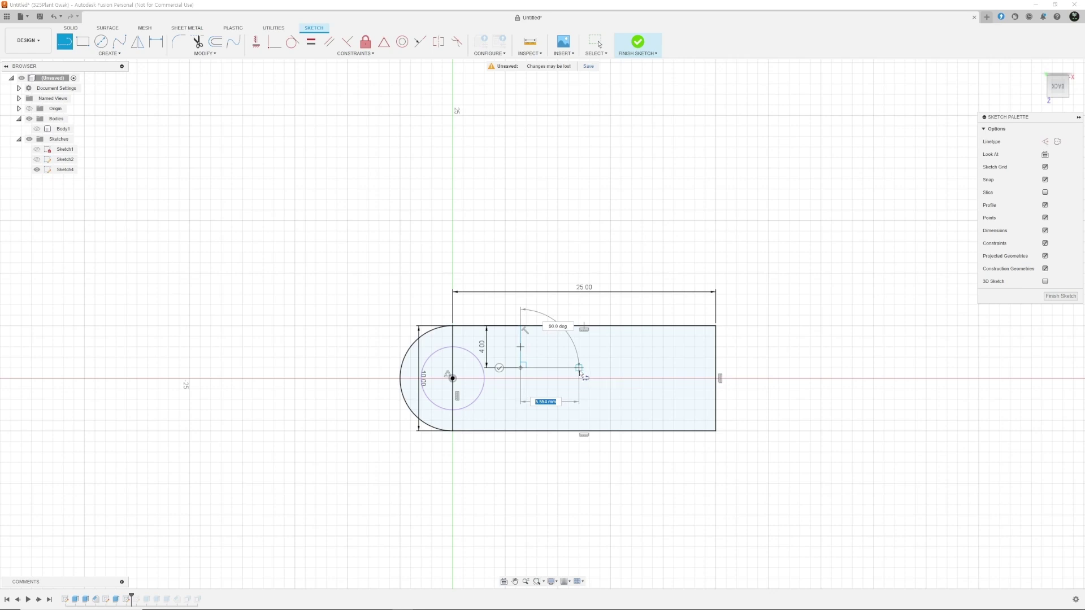
# Complete the notch with a 10 mm horizontal floor and a sloped line to the upper edge, and trim the edge across its opening.
pyautogui.write('10')
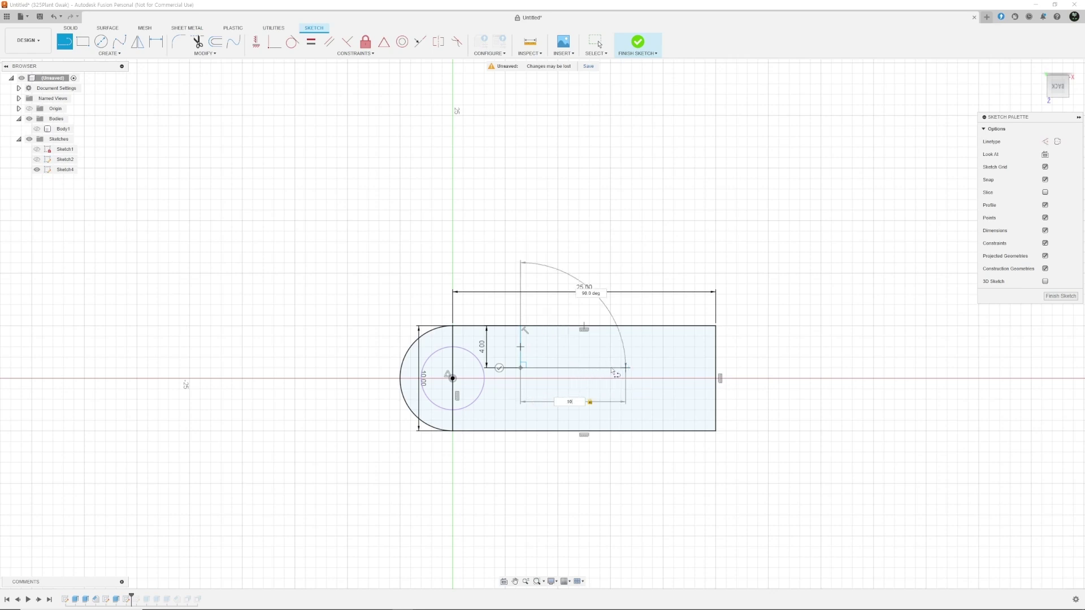
pyautogui.press('Return')
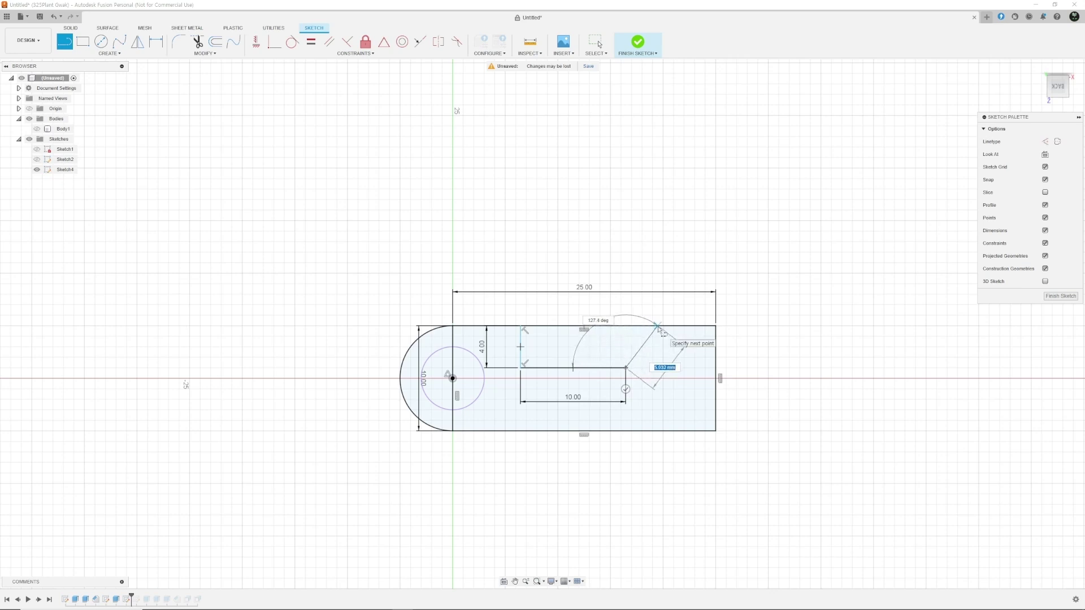
pyautogui.click(657, 327)
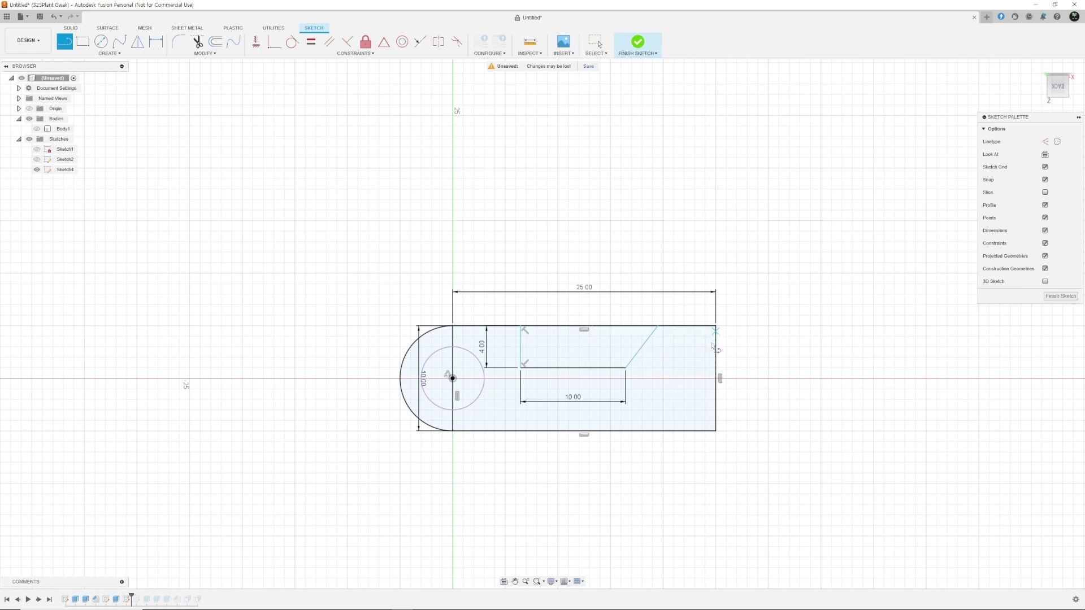
pyautogui.click(197, 43)
pyautogui.click(575, 325)
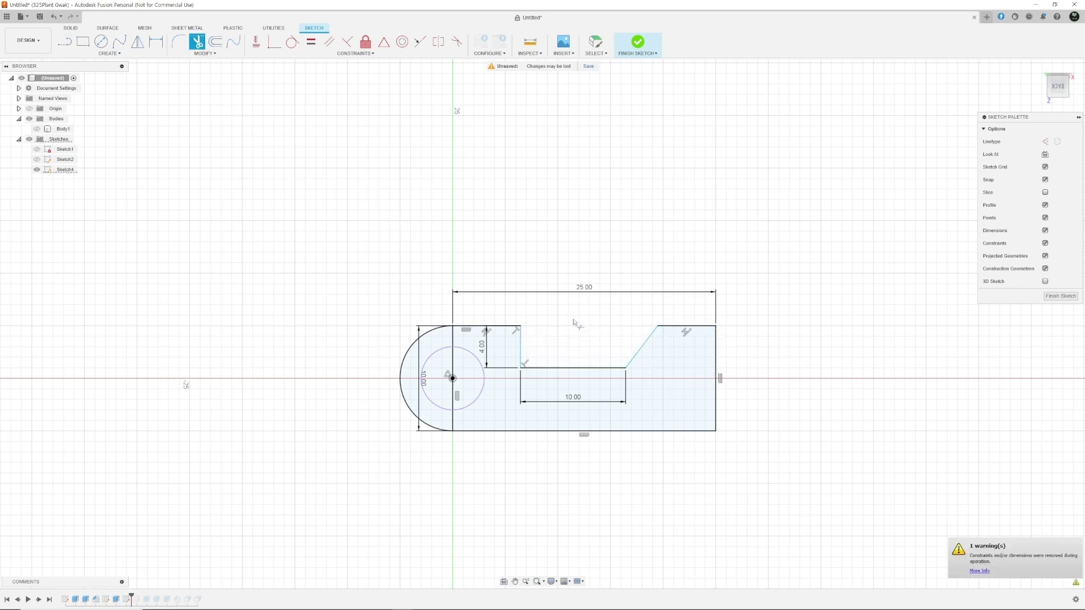
# Dimension the distance from the slope's upper endpoint to the rectangle's far short edge as 5 mm.
pyautogui.press('d')
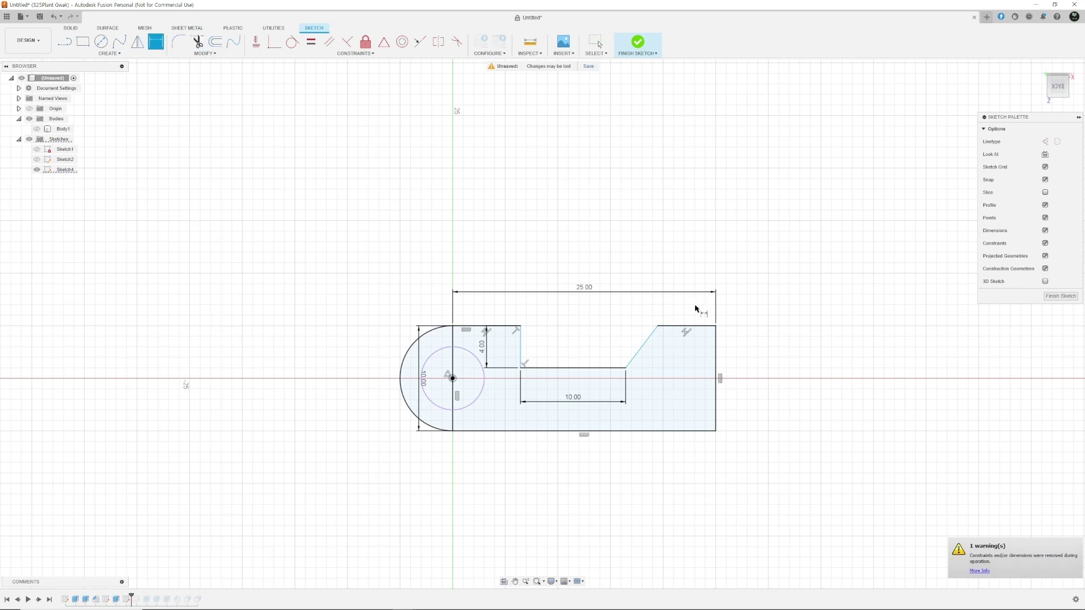
pyautogui.click(659, 328)
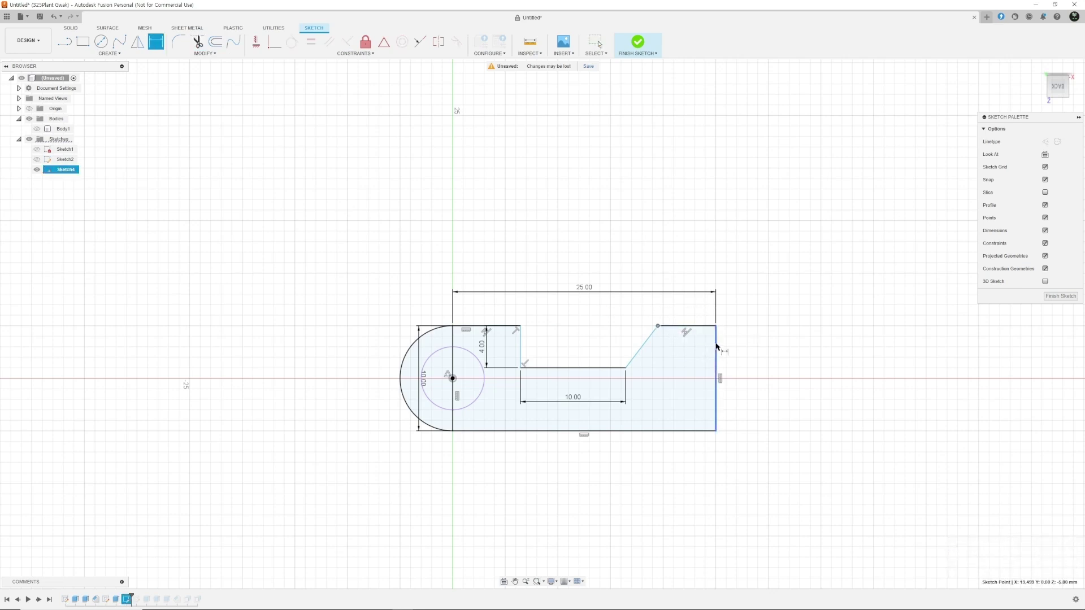
pyautogui.click(716, 349)
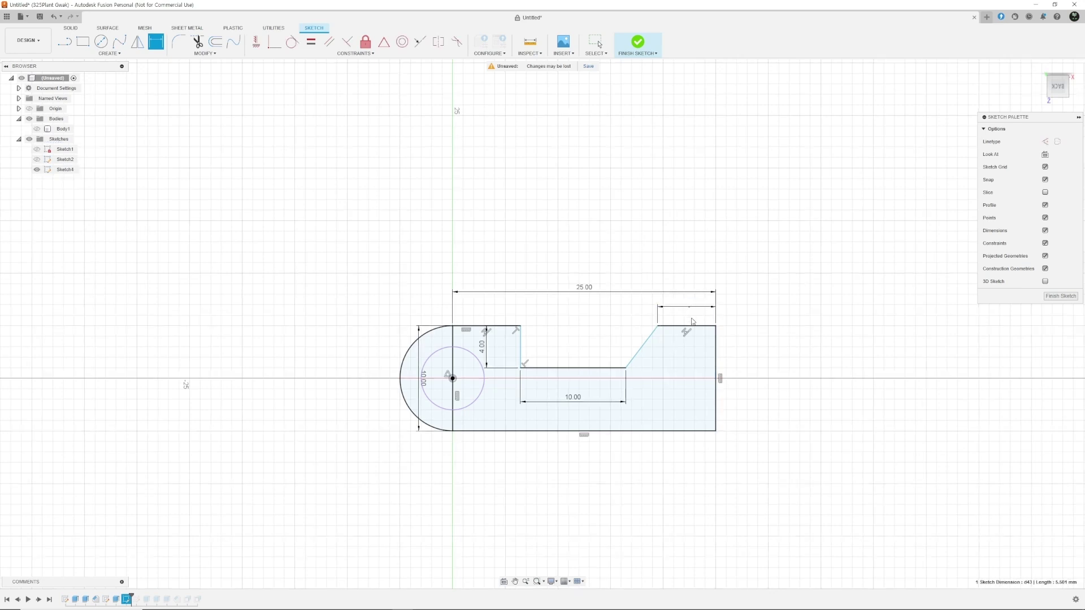
pyautogui.click(692, 308)
pyautogui.write('5')
pyautogui.press('Return')
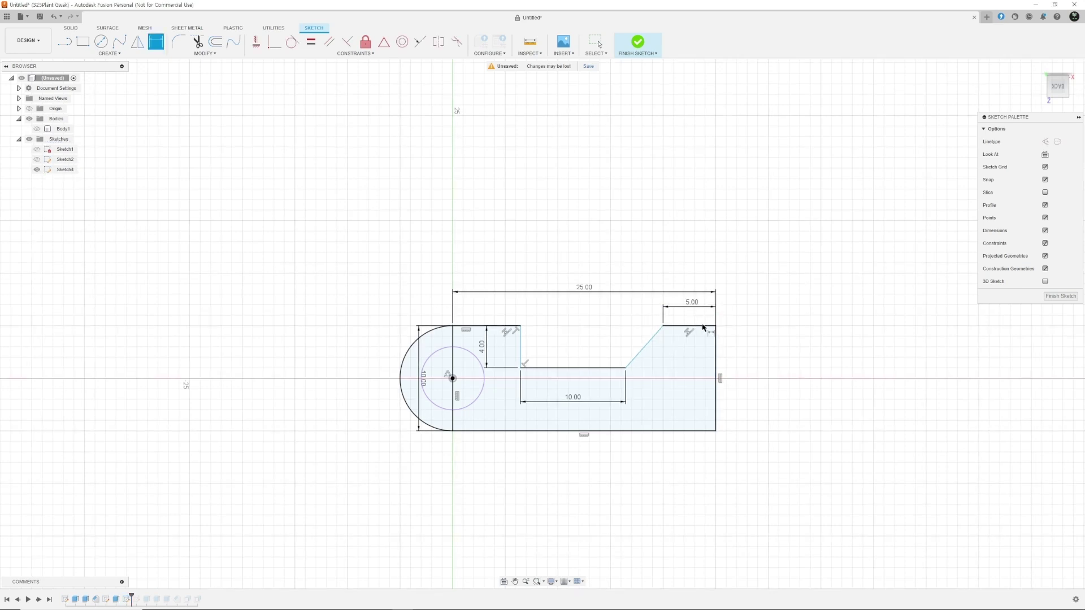
# Dimension the horizontal distance between the sloped line's two endpoints as 4 mm.
pyautogui.click(663, 326)
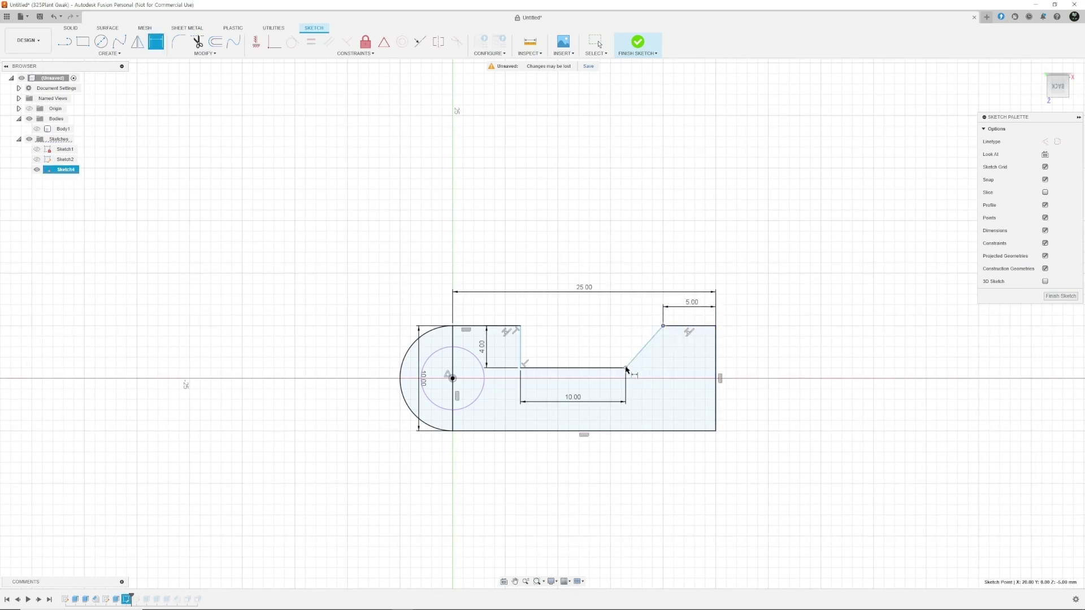
pyautogui.click(626, 368)
pyautogui.click(636, 320)
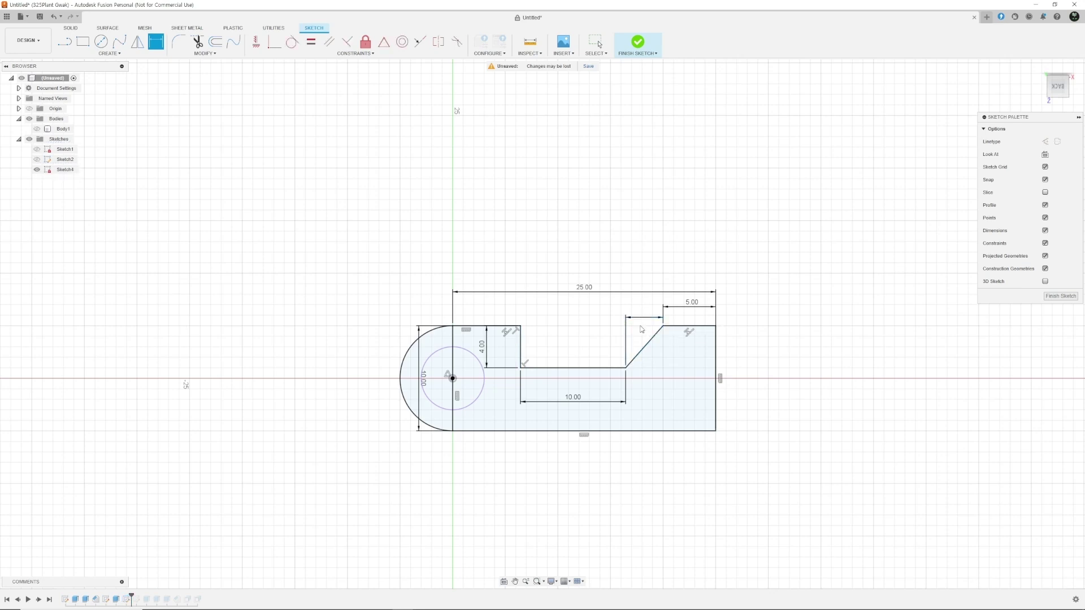
pyautogui.write('4')
pyautogui.press('Return')
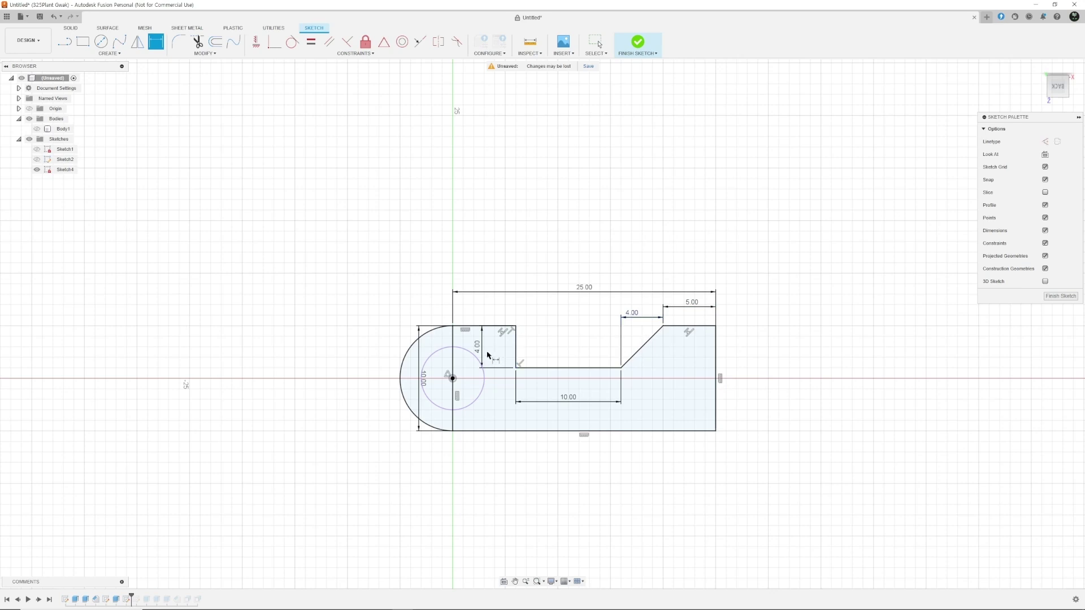
# Reposition the notch's 4 mm depth dimension into its opening and its 10 mm length dimension closer to the floor line.
pyautogui.press('Escape')
pyautogui.moveTo(479, 346); pyautogui.dragTo(529, 343)
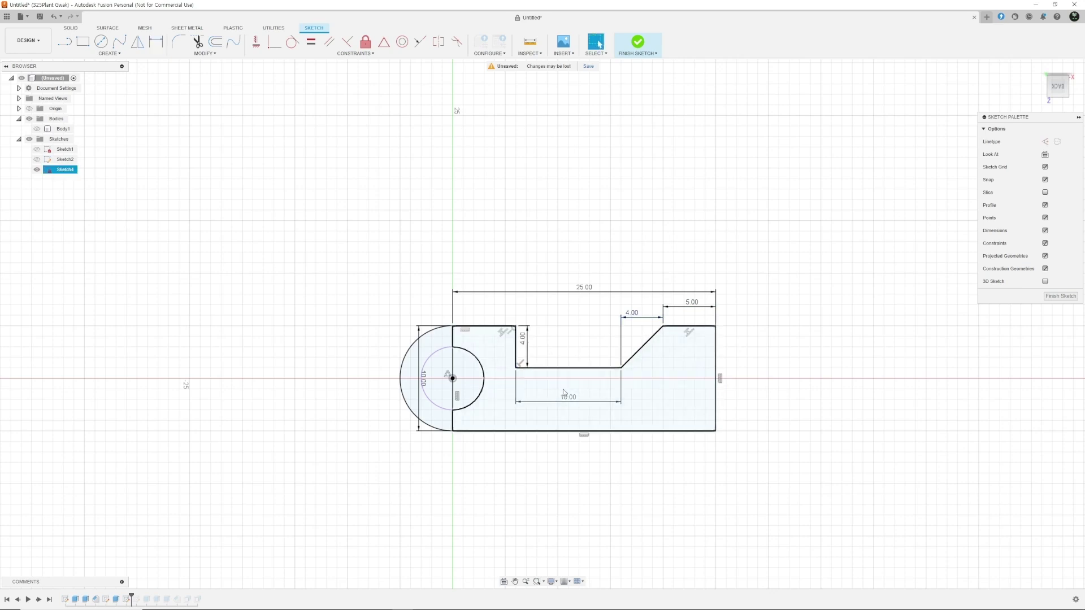
pyautogui.moveTo(567, 399)
pyautogui.mouseDown()
pyautogui.moveTo(573, 359)
pyautogui.moveTo(573, 402)
pyautogui.moveTo(574, 390)
pyautogui.mouseUp()
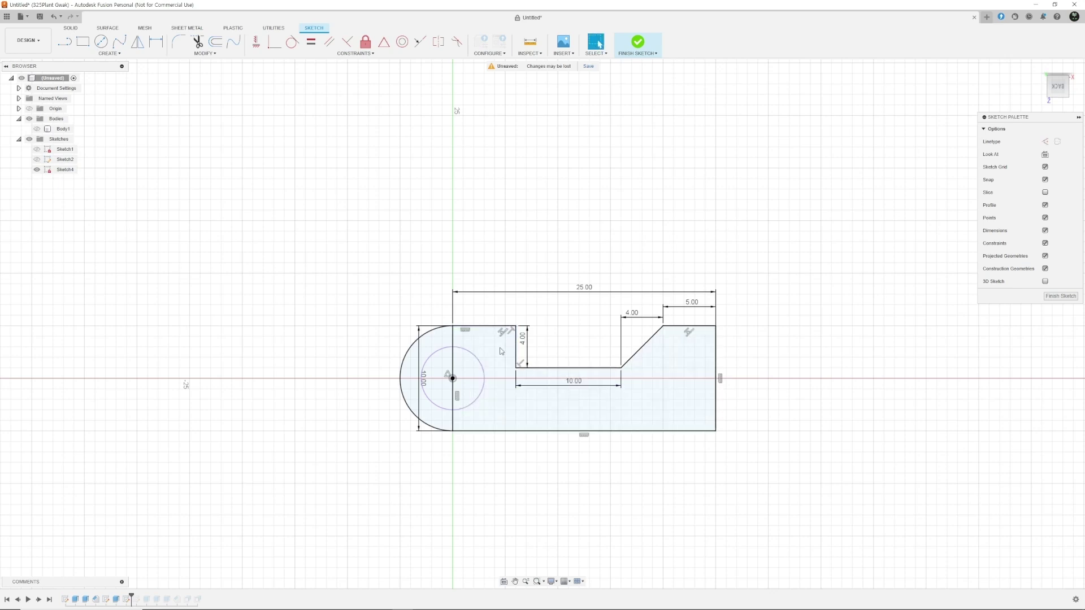
pyautogui.click(500, 363)
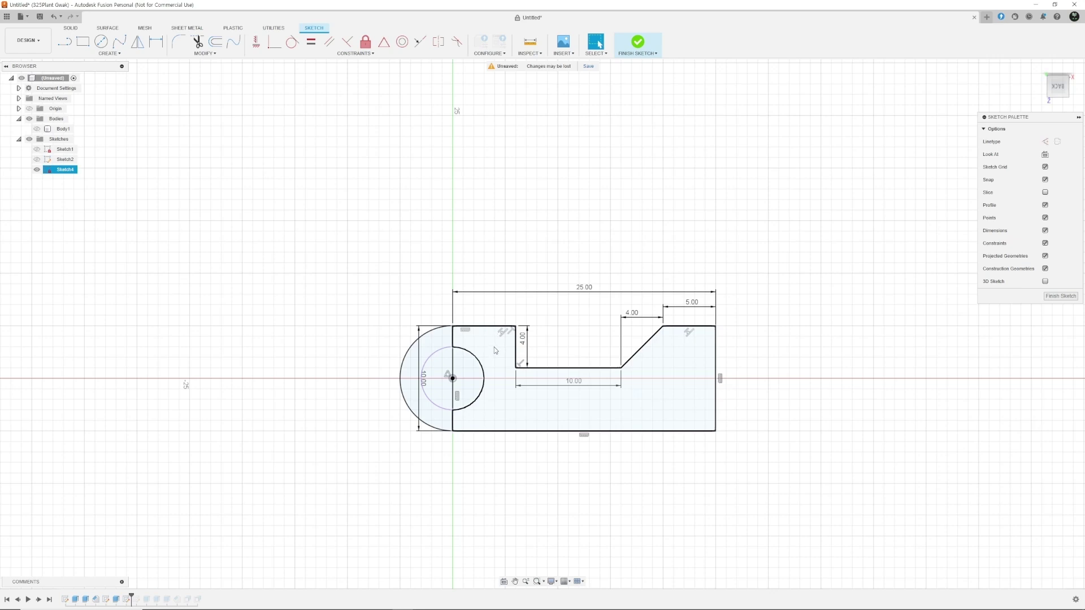
pyautogui.click(489, 301)
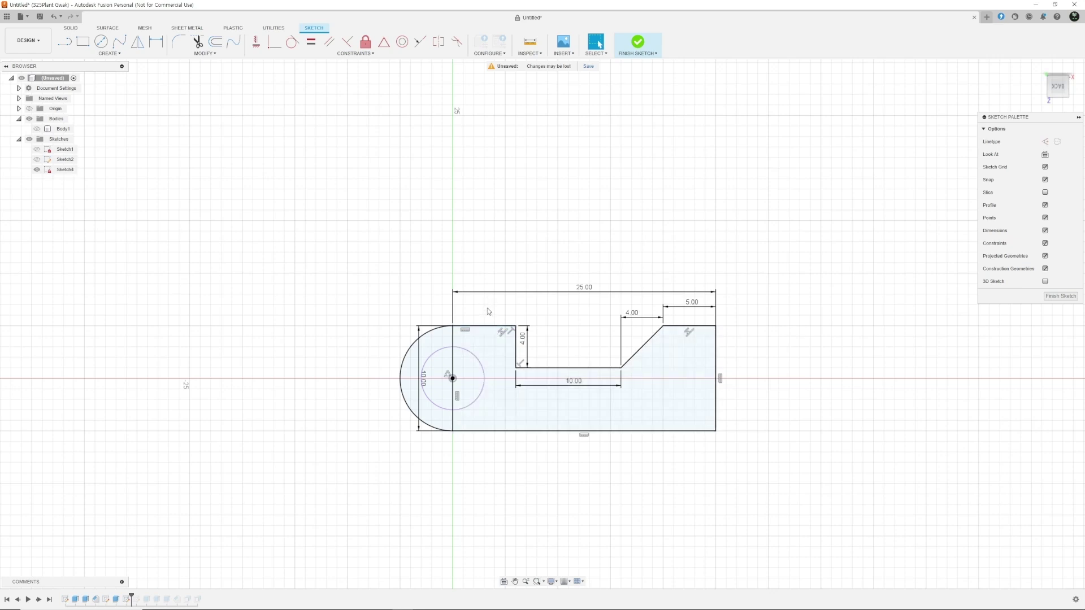
# Draw a vertical line across the profile's full height between the projected circle and the notch.
pyautogui.press('l')
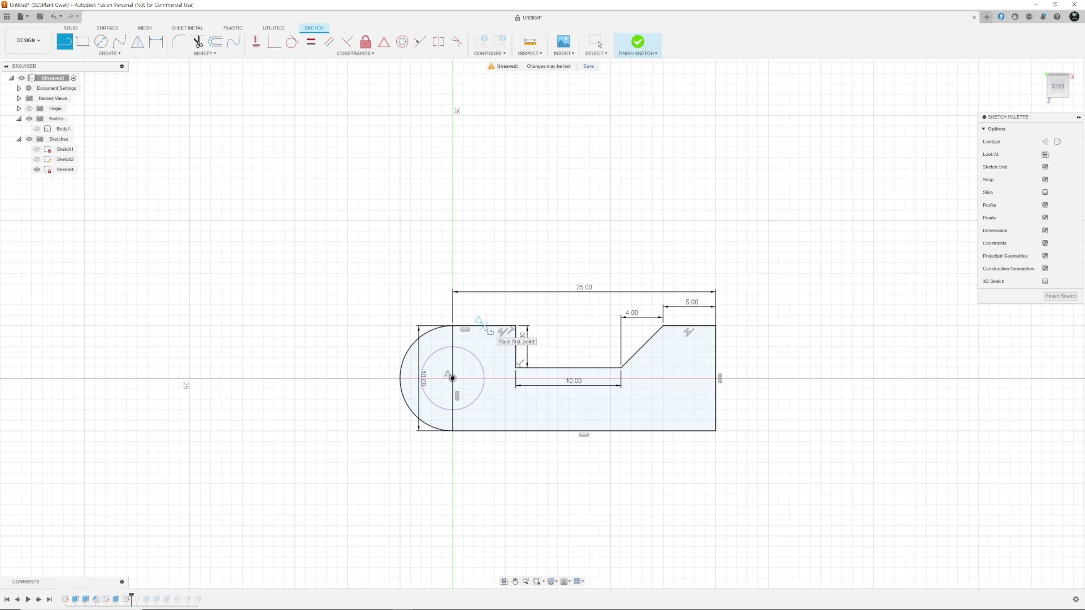
pyautogui.click(487, 326)
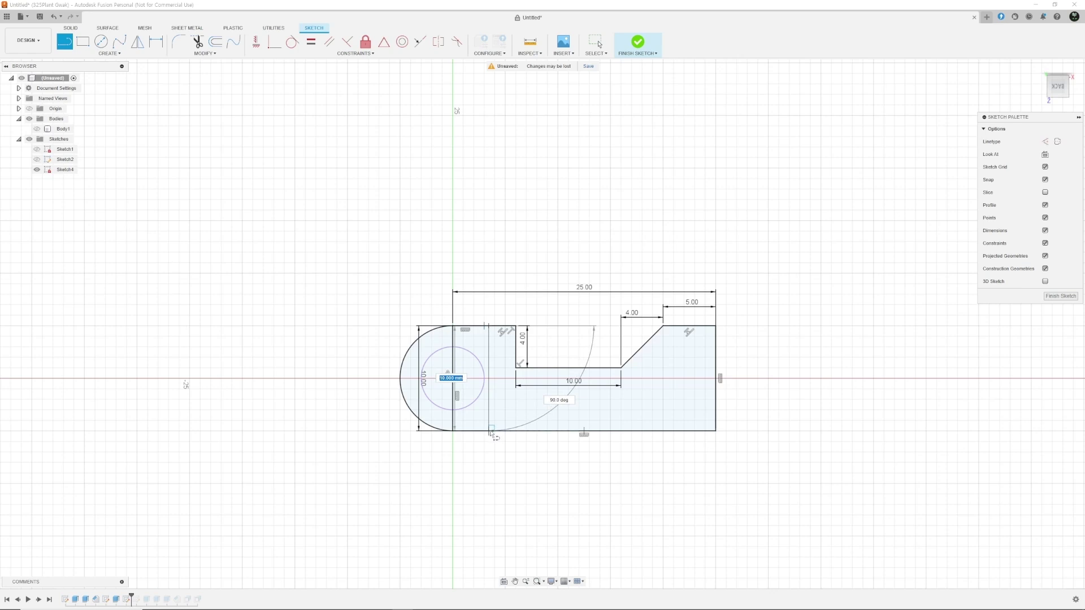
pyautogui.press('Escape')
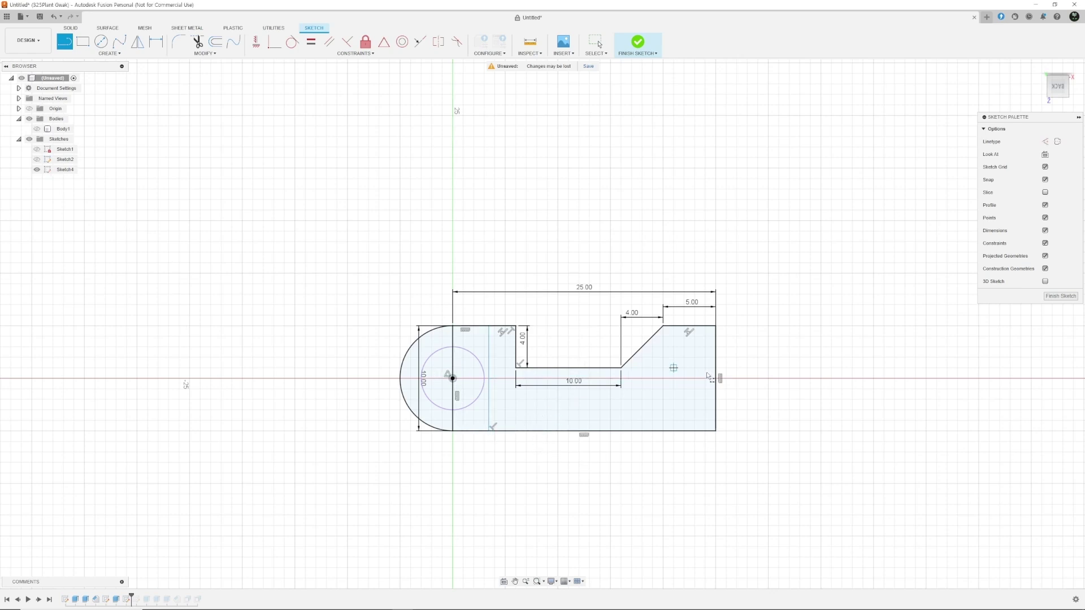
# Dimension the distance from the new vertical line to the profile's far short edge as 20 mm.
pyautogui.press('d')
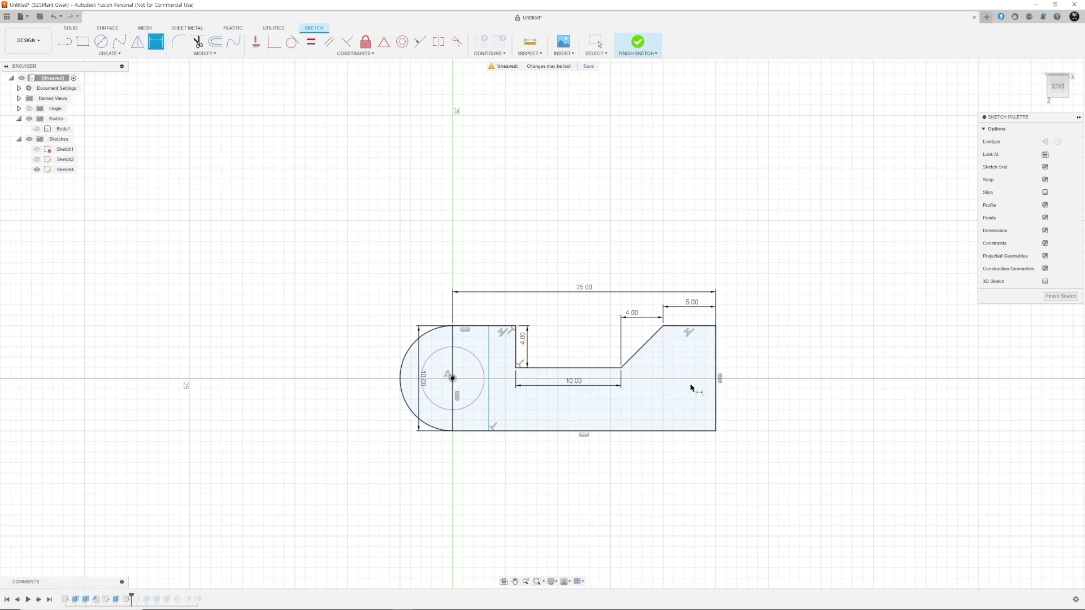
pyautogui.click(489, 391)
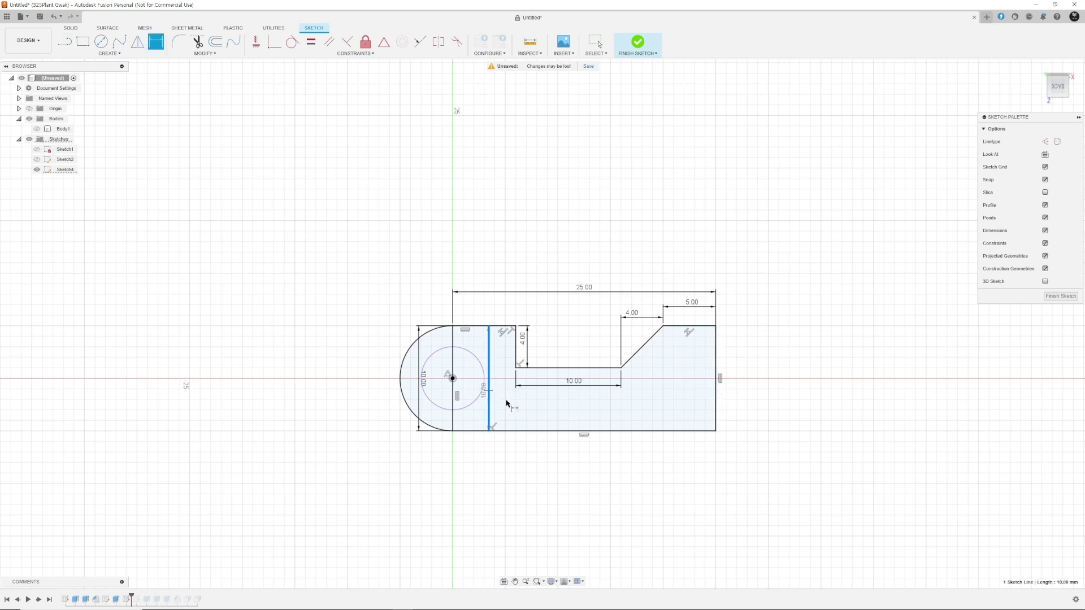
pyautogui.click(716, 390)
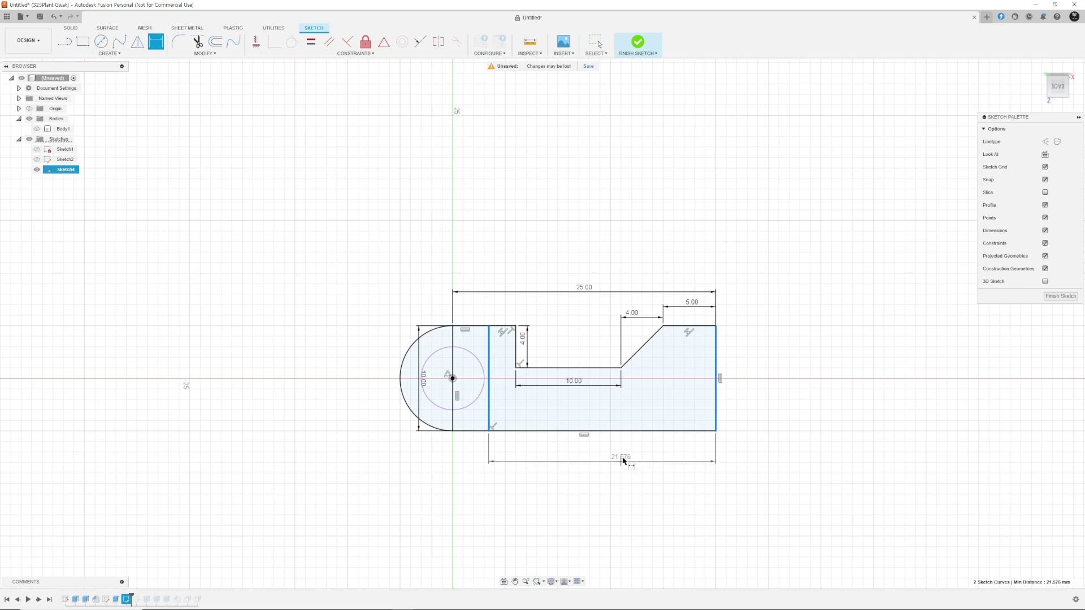
pyautogui.click(623, 459)
pyautogui.write('2')
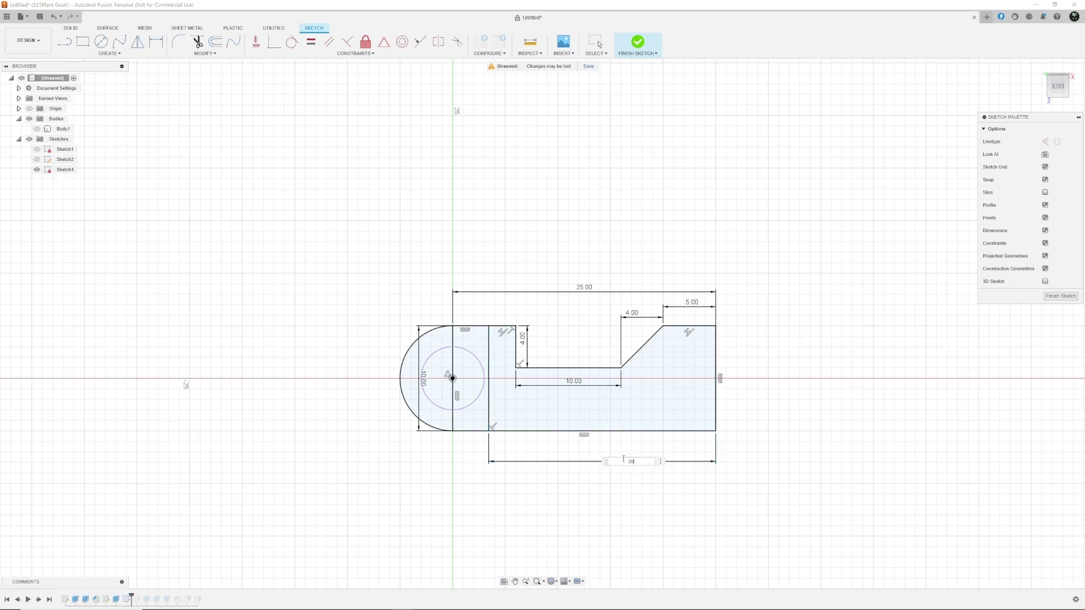
pyautogui.write('0')
pyautogui.press('Return')
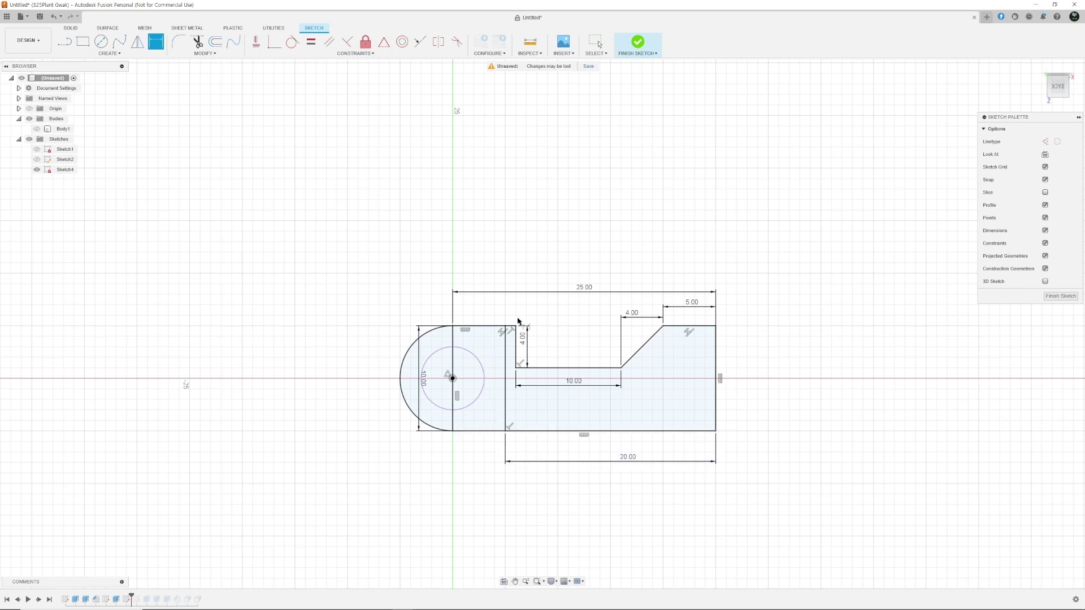
# Finish the sketch and temporarily show the bracket body in an isometric view to compare it with the new profile.
pyautogui.click(1061, 296)
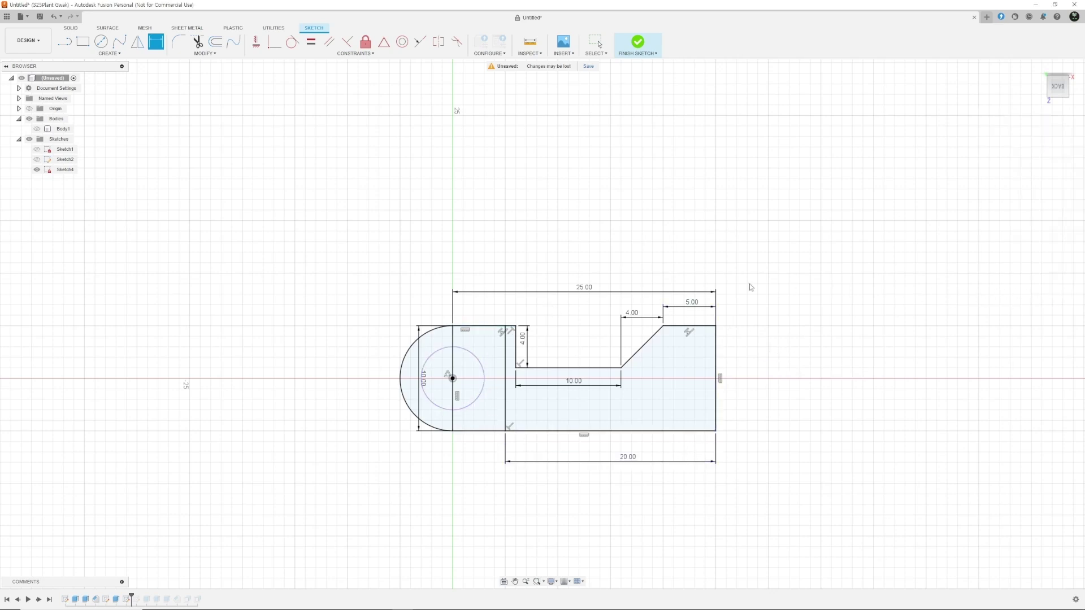
pyautogui.click(37, 129)
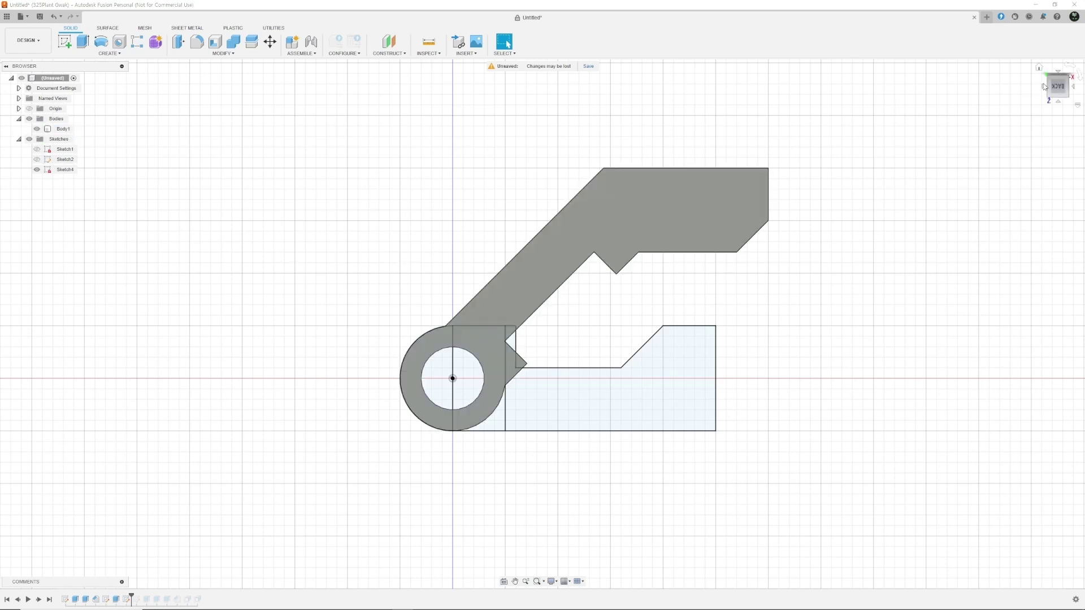
pyautogui.click(1039, 68)
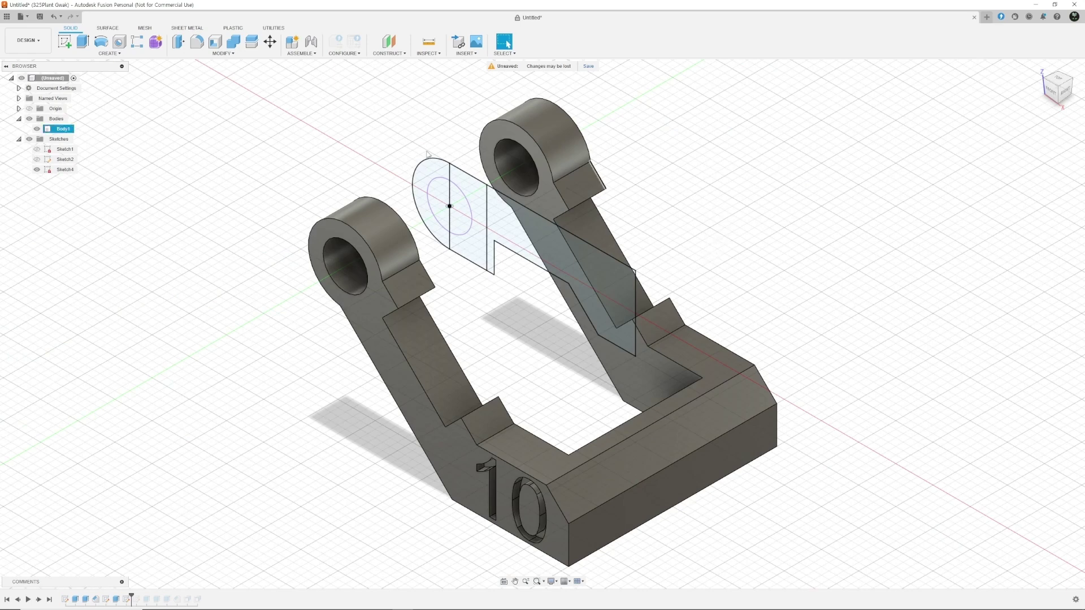
pyautogui.click(41, 130)
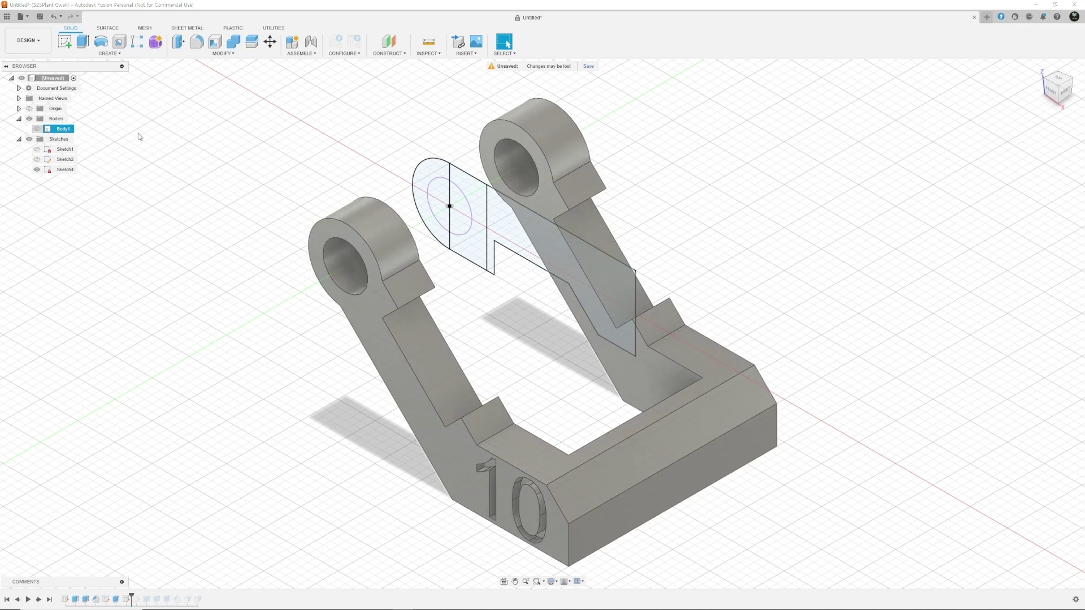
pyautogui.click(37, 129)
# Extrude both halves of the circle symmetrically as a new body with a whole length of 32 mm.
pyautogui.press('e')
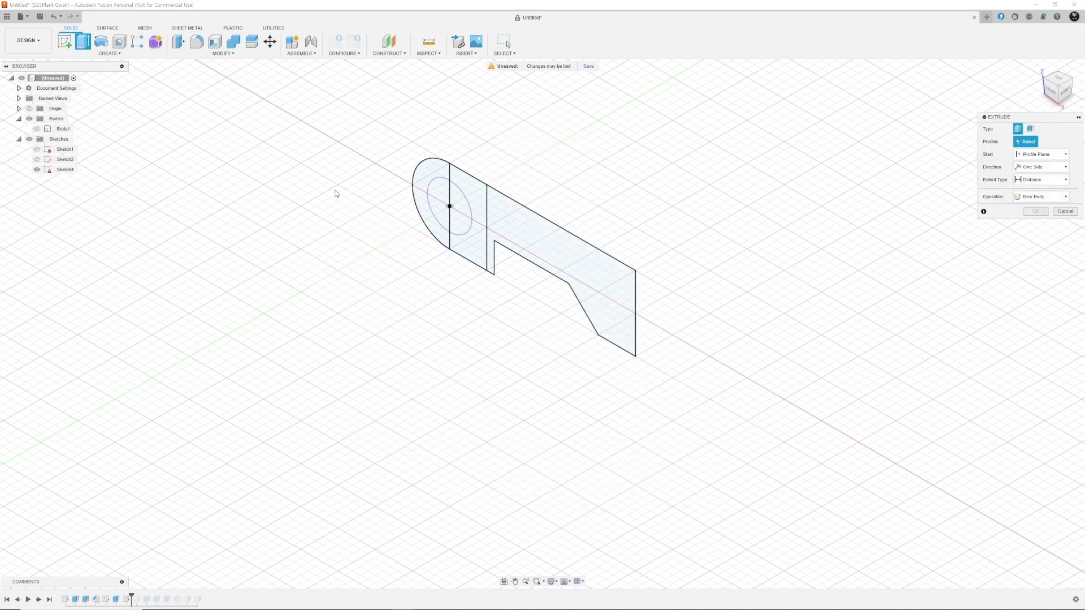
pyautogui.click(435, 207)
pyautogui.click(461, 213)
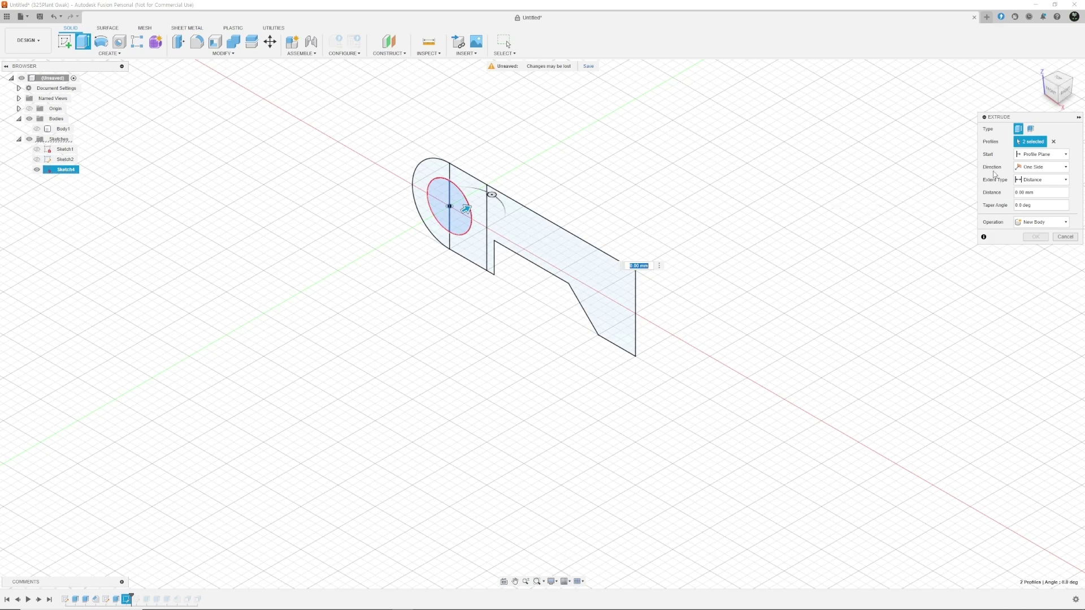
pyautogui.click(1031, 168)
pyautogui.click(1035, 195)
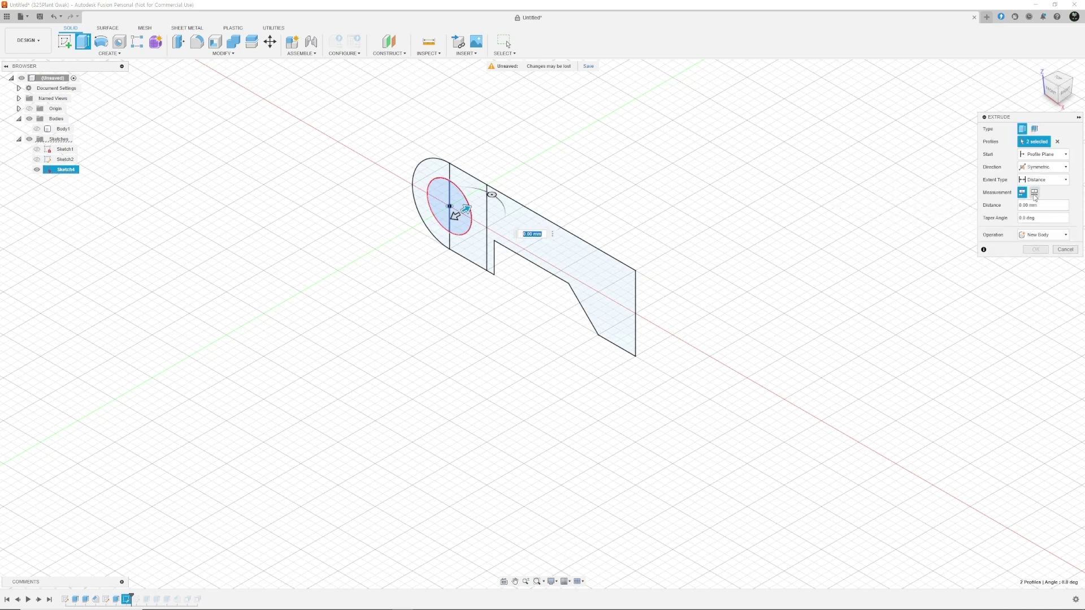
pyautogui.click(1035, 205)
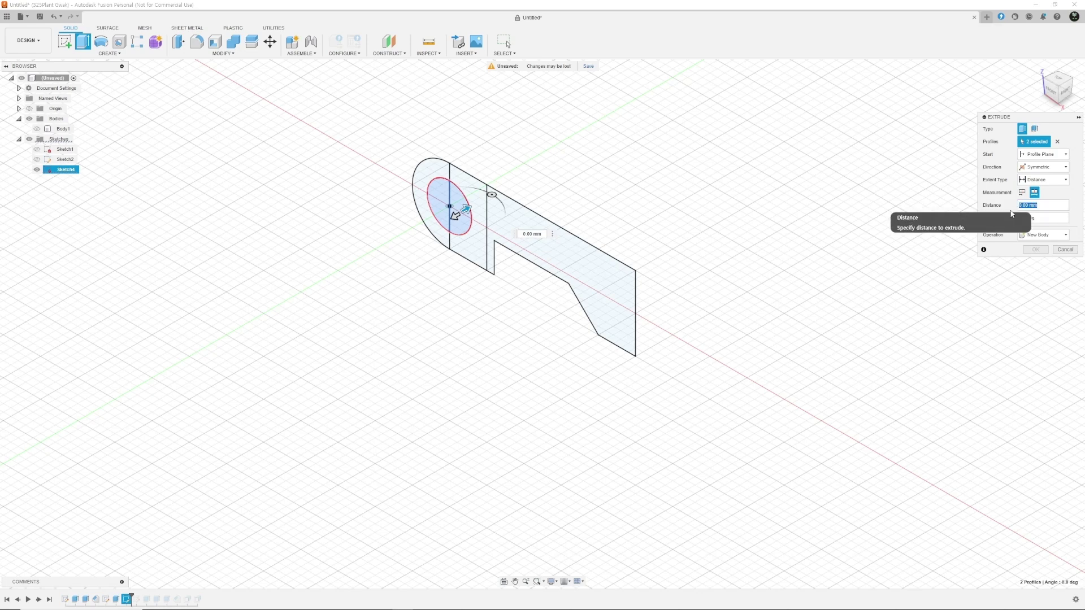
pyautogui.write('32')
pyautogui.press('Return')
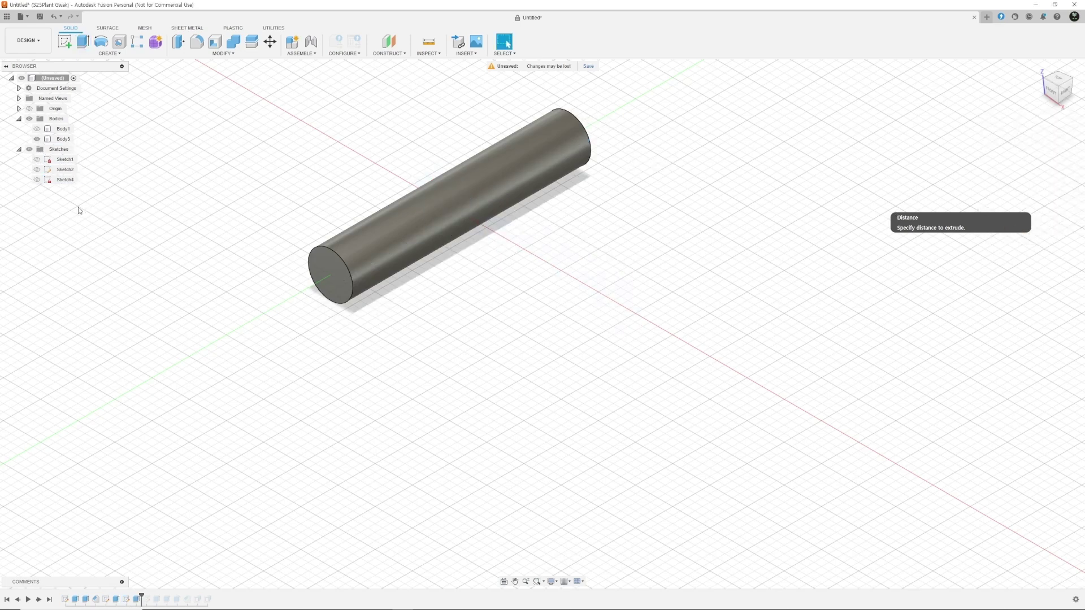
# Show the profile sketch and extrude its three regions around the circle symmetrically to a whole length of 18 mm, joined to the pin.
pyautogui.click(37, 181)
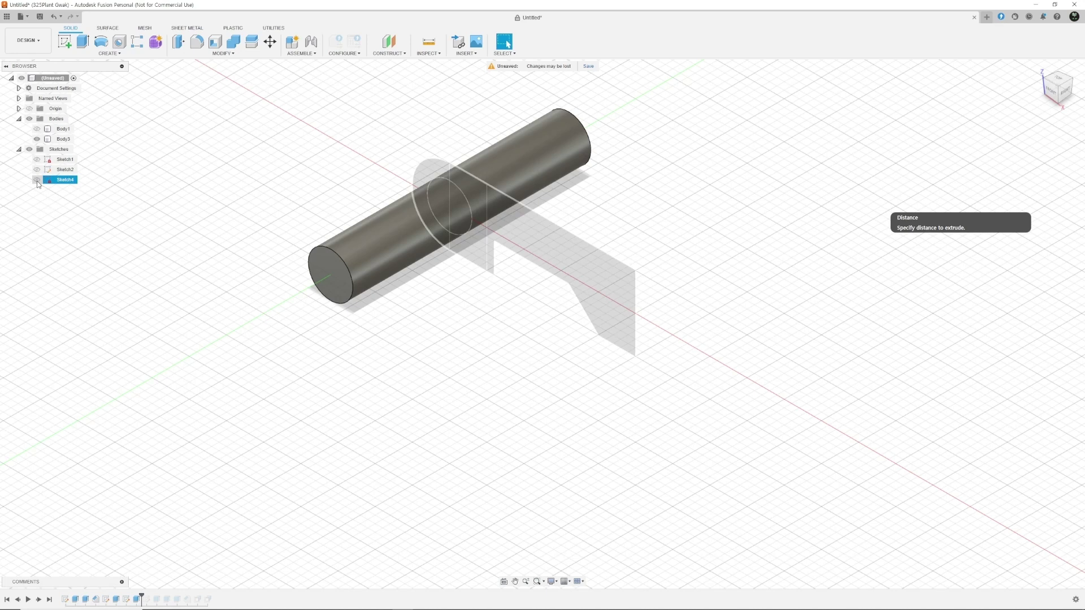
pyautogui.click(263, 283)
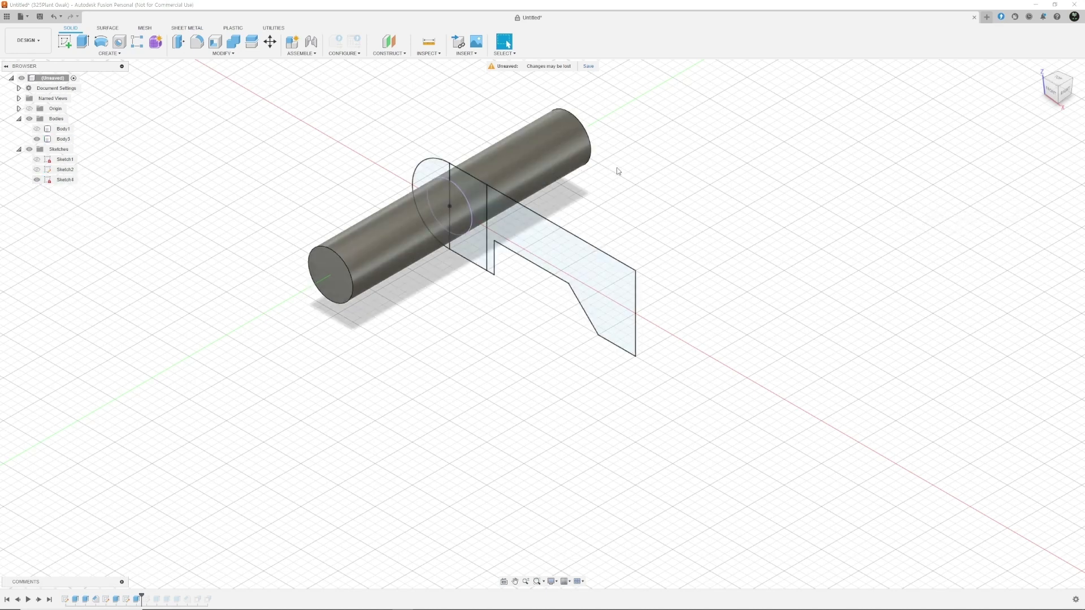
pyautogui.press('e')
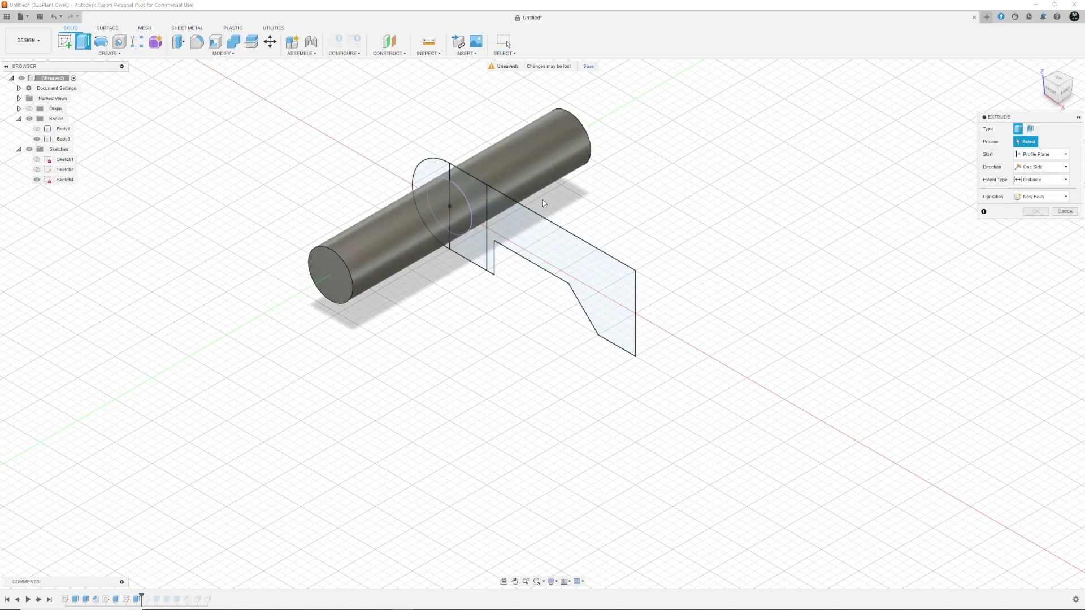
pyautogui.click(422, 199)
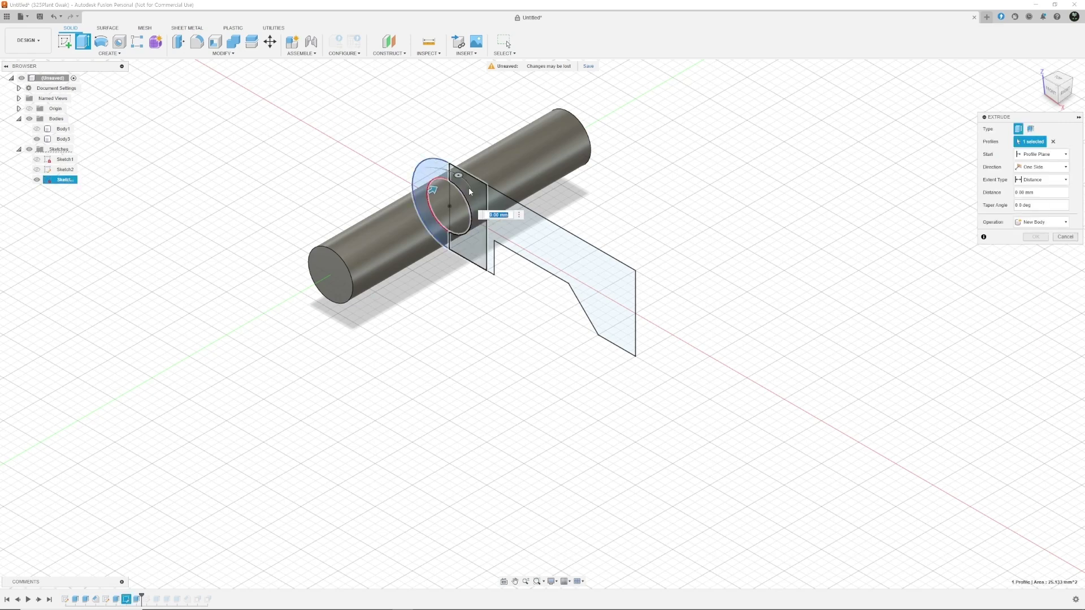
pyautogui.click(543, 253)
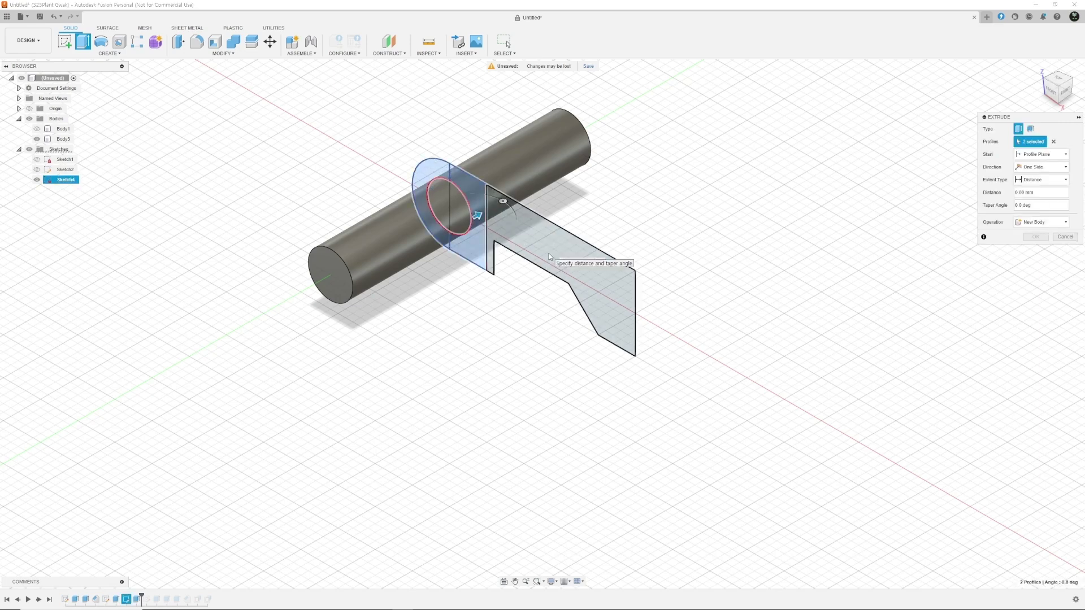
pyautogui.click(551, 253)
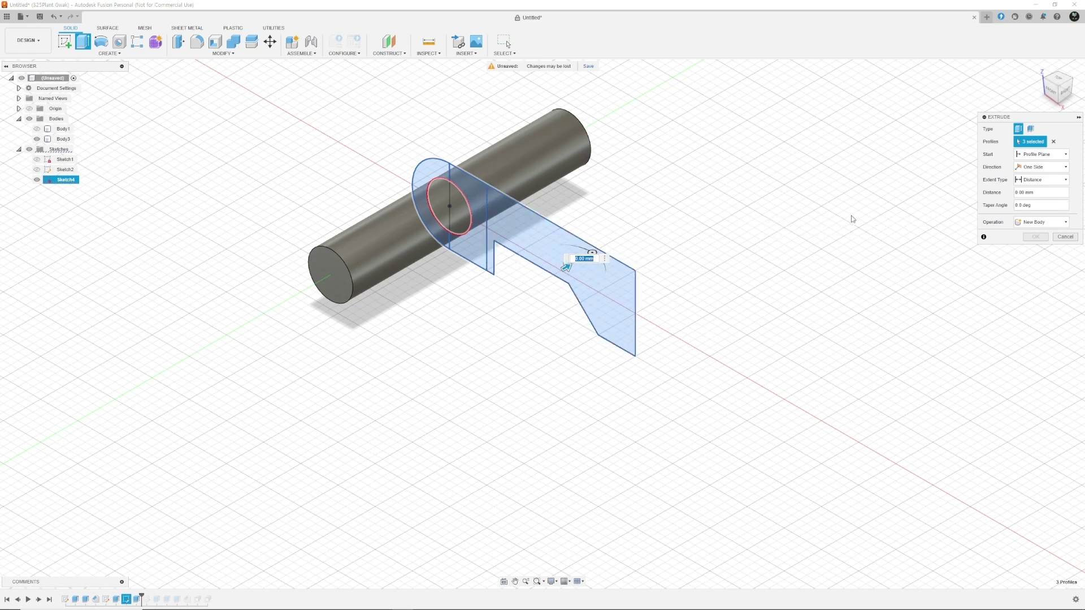
pyautogui.click(1042, 167)
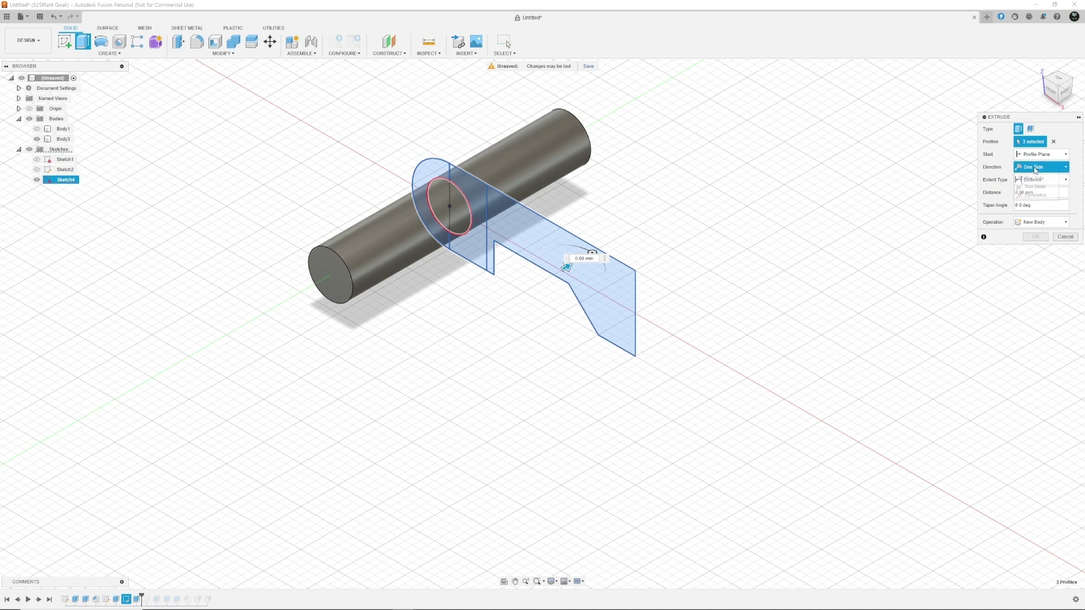
pyautogui.click(1030, 198)
pyautogui.click(1034, 192)
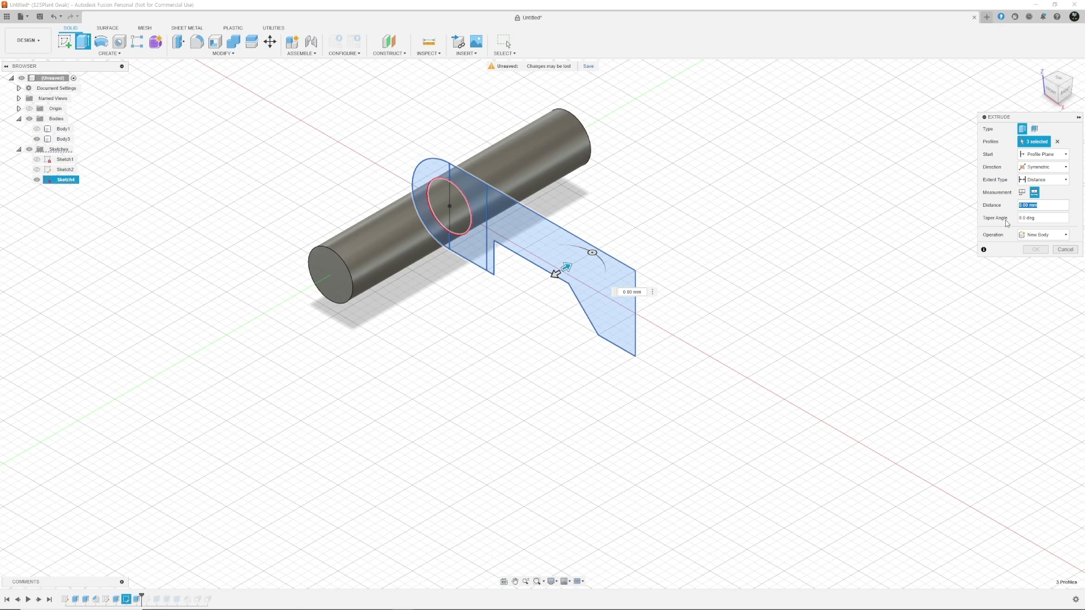
pyautogui.write('18')
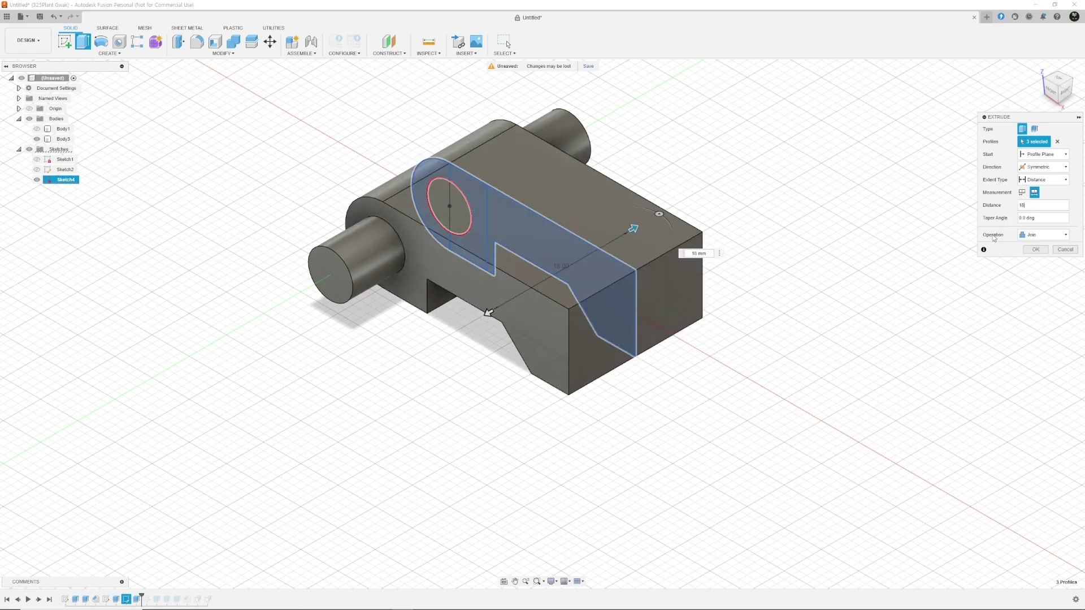
pyautogui.press('Return')
pyautogui.click(480, 304)
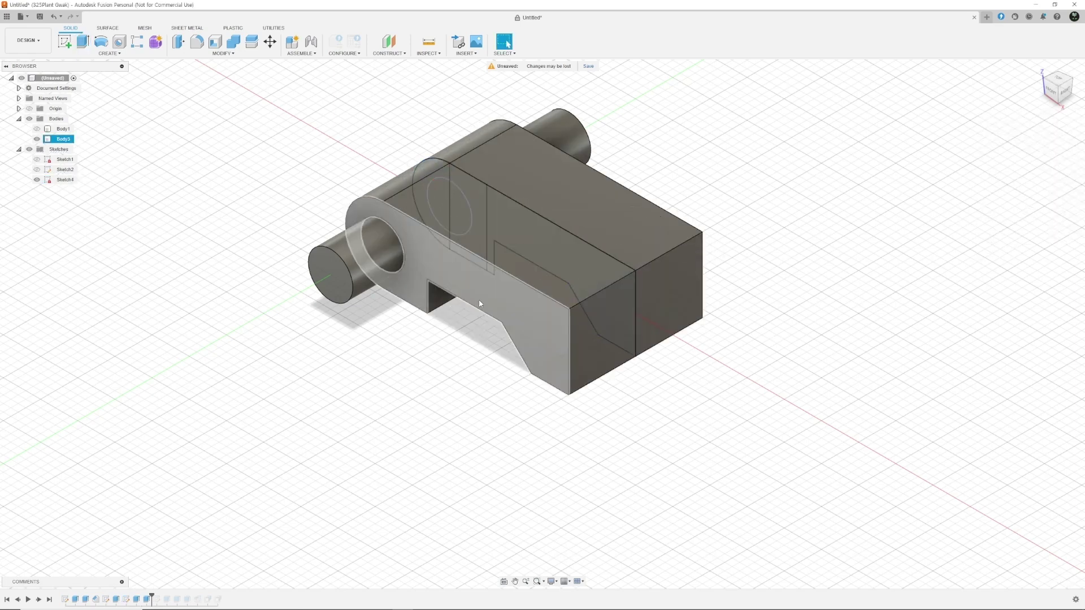
pyautogui.click(144, 194)
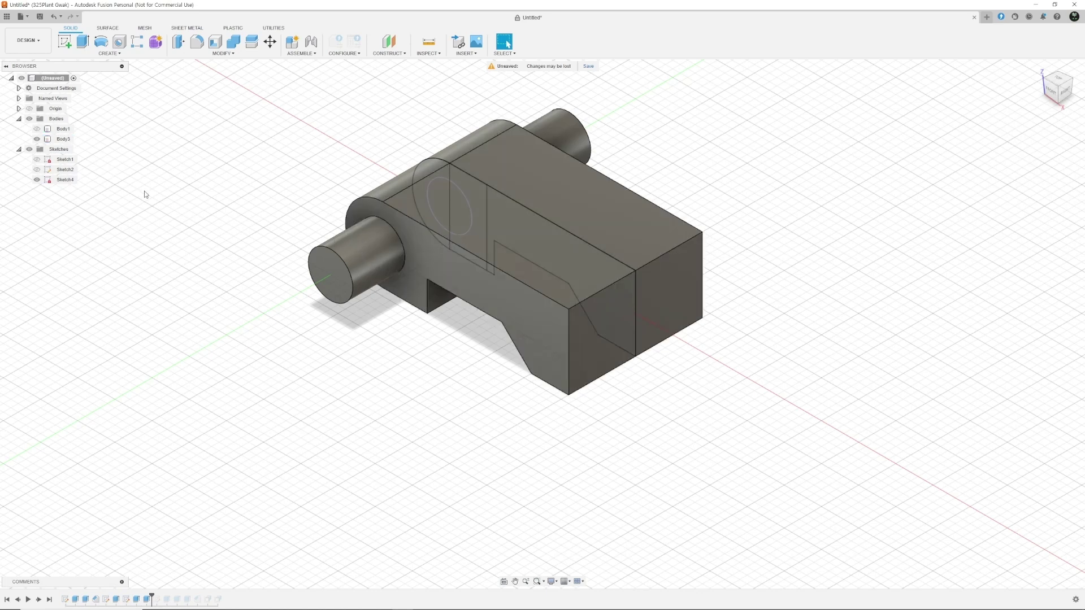
# Cut the arm region beyond the vertical line symmetrically with a whole length of 8 mm, splitting the arm into two prongs.
pyautogui.press('e')
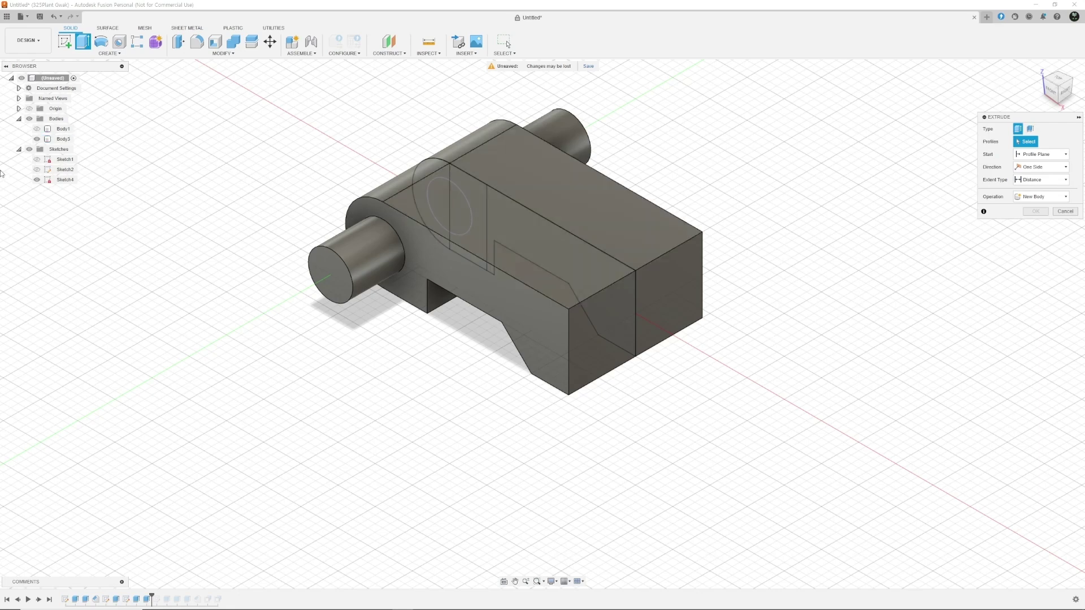
pyautogui.click(35, 139)
pyautogui.click(486, 229)
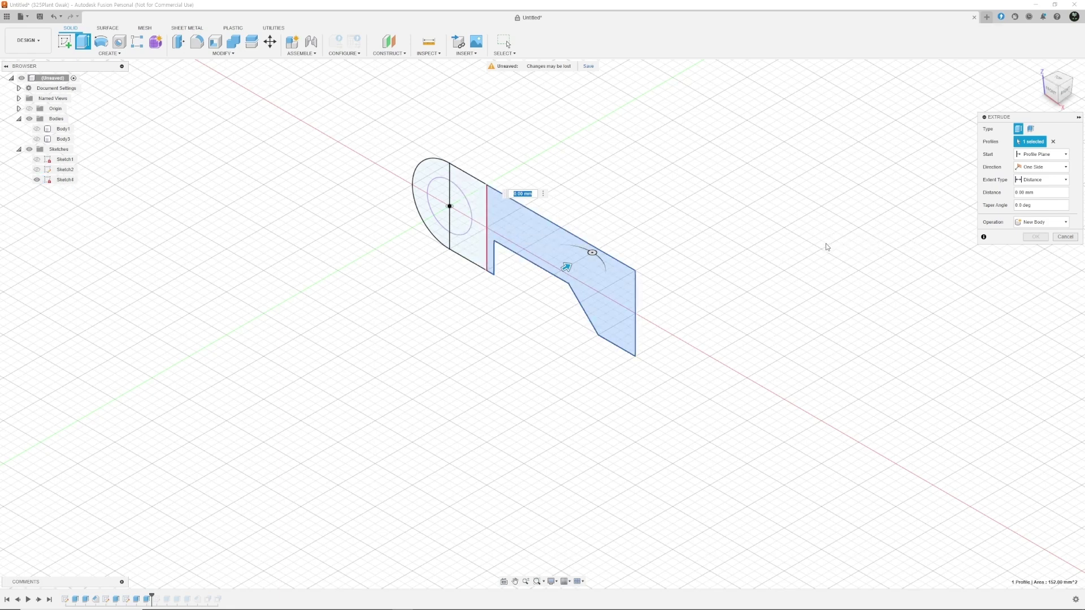
pyautogui.click(1037, 168)
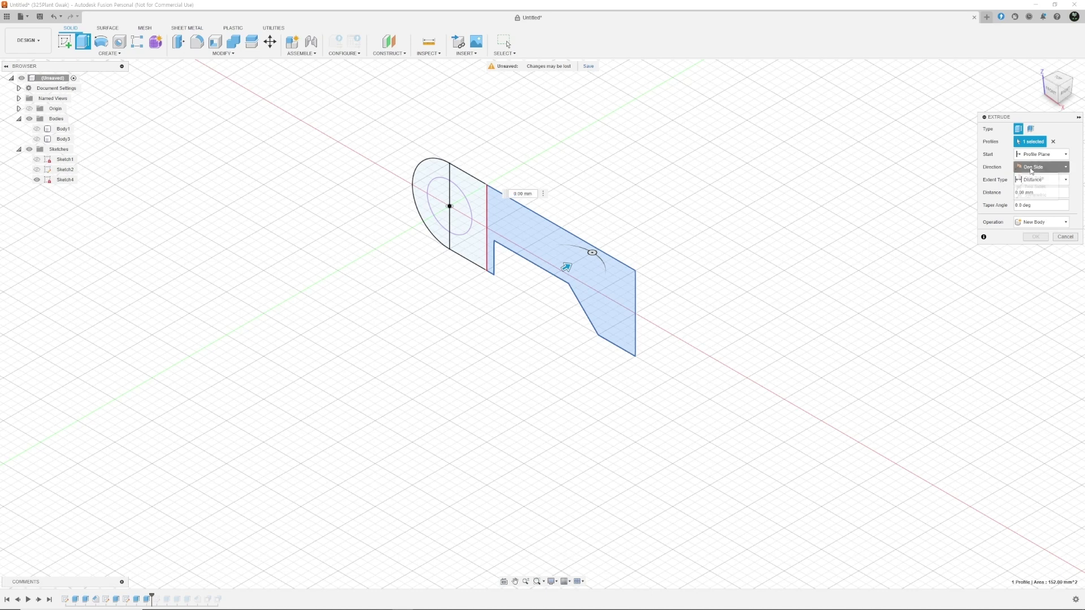
pyautogui.click(1028, 195)
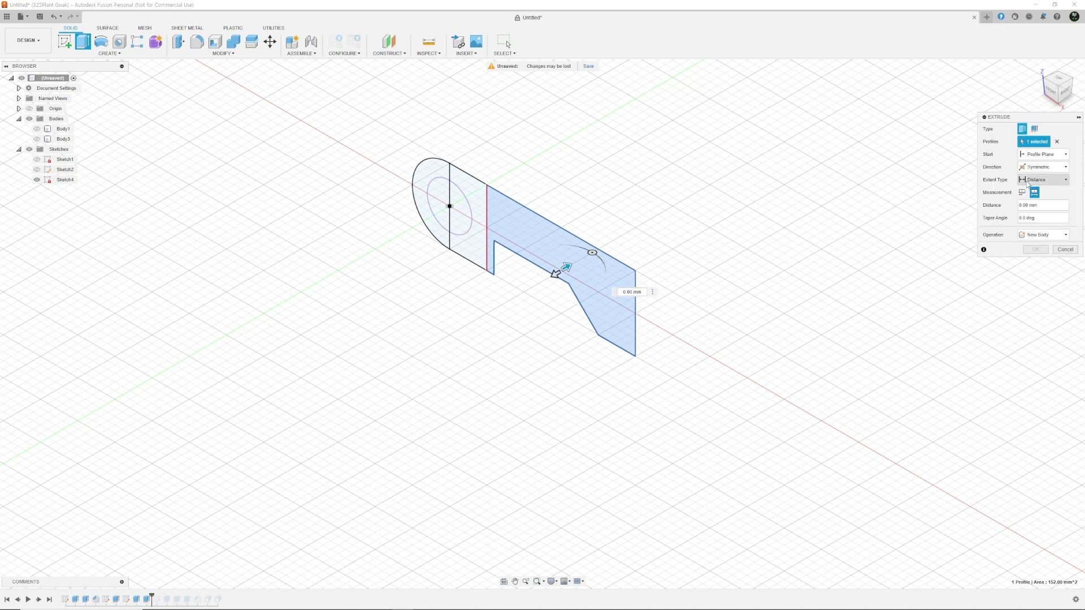
pyautogui.click(1028, 205)
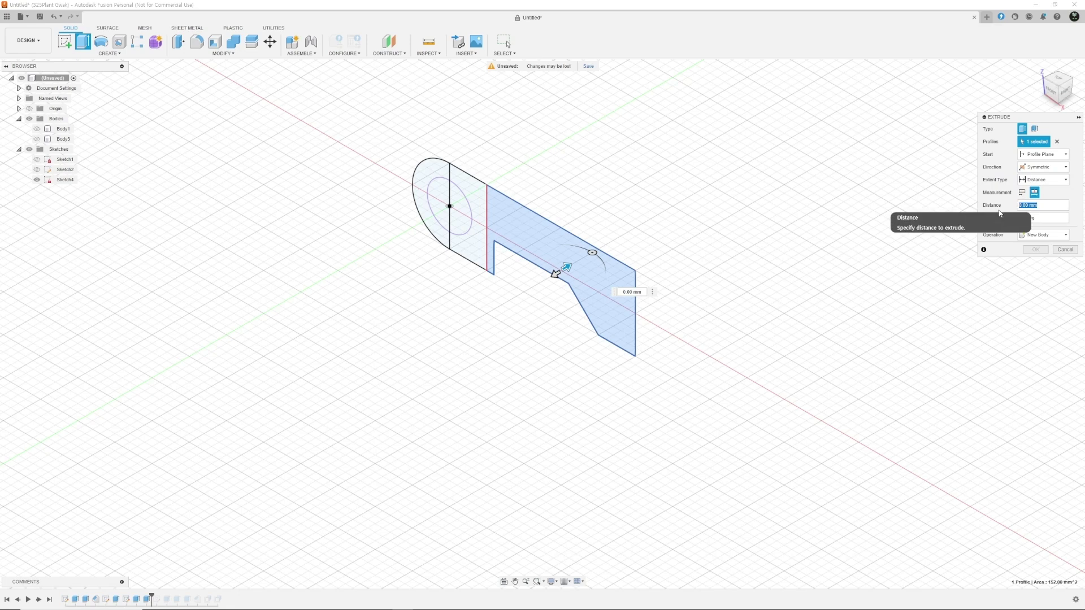
pyautogui.write('8')
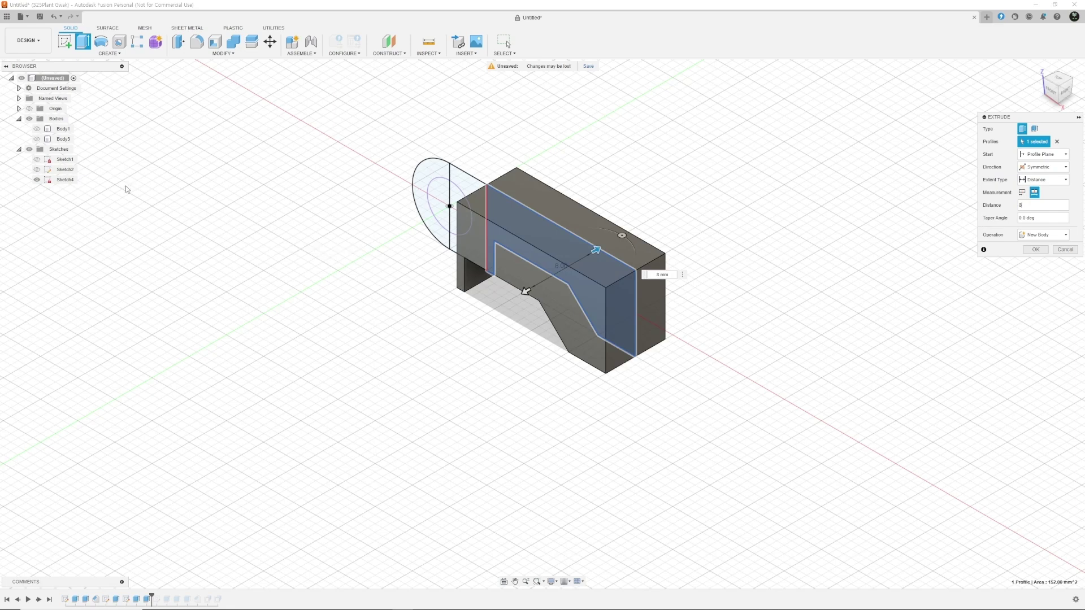
pyautogui.click(37, 139)
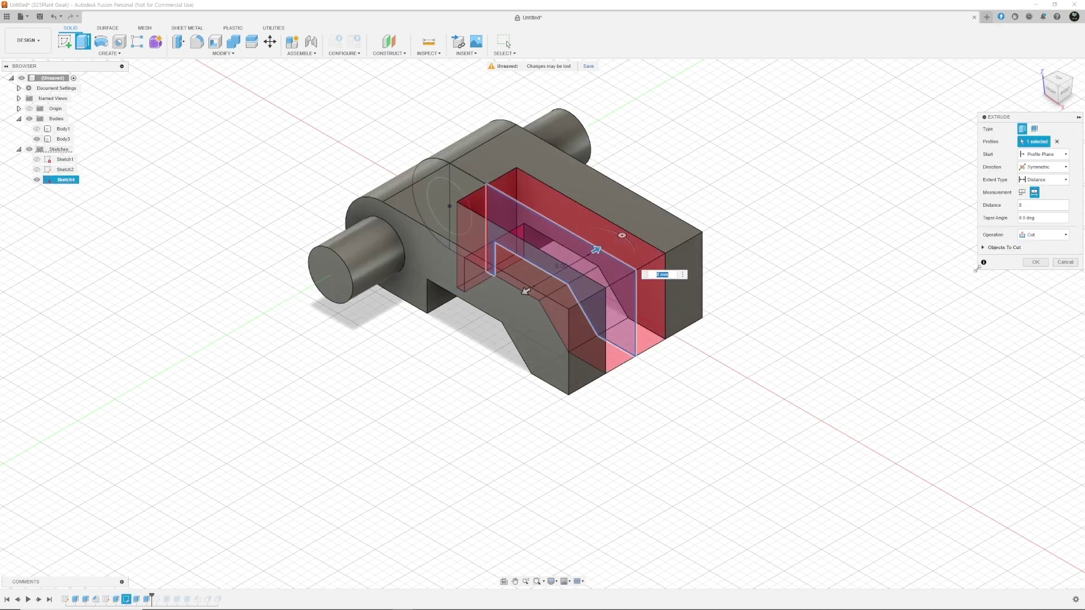
pyautogui.click(1035, 262)
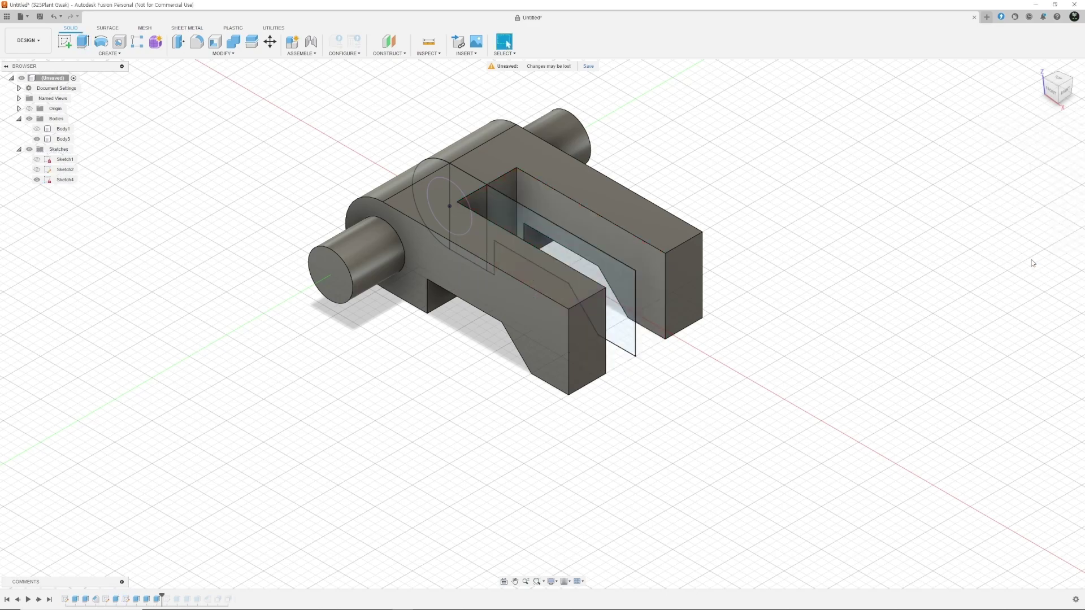
# Show the bracket body together with the forked arm to check their fit, and hide the profile sketch.
pyautogui.keyDown('shift'); pyautogui.moveTo(623, 417); pyautogui.dragTo(611, 344, button='middle'); pyautogui.keyUp('shift')
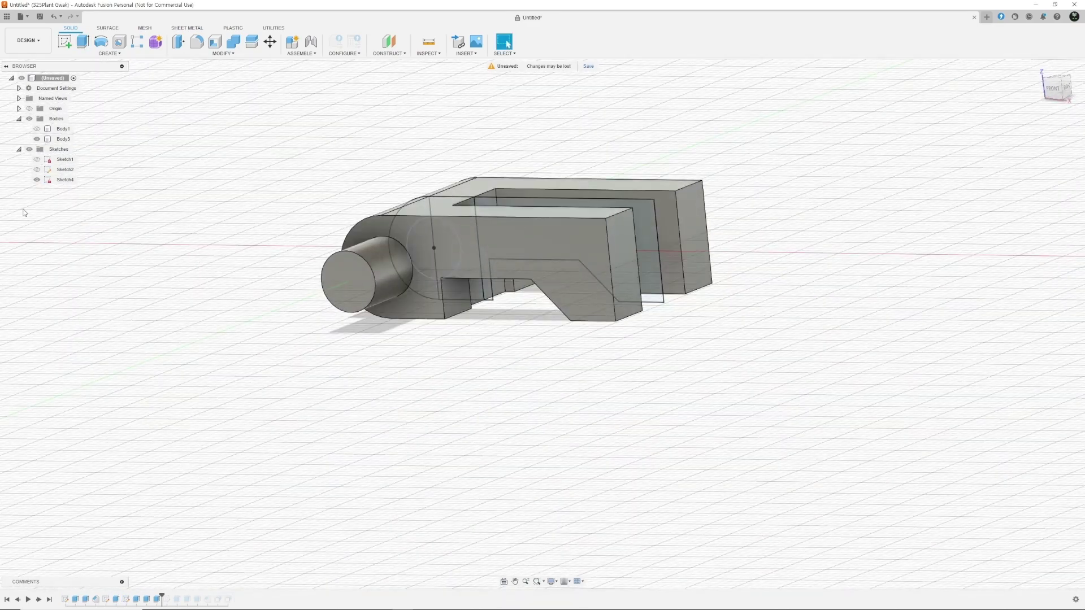
pyautogui.click(37, 129)
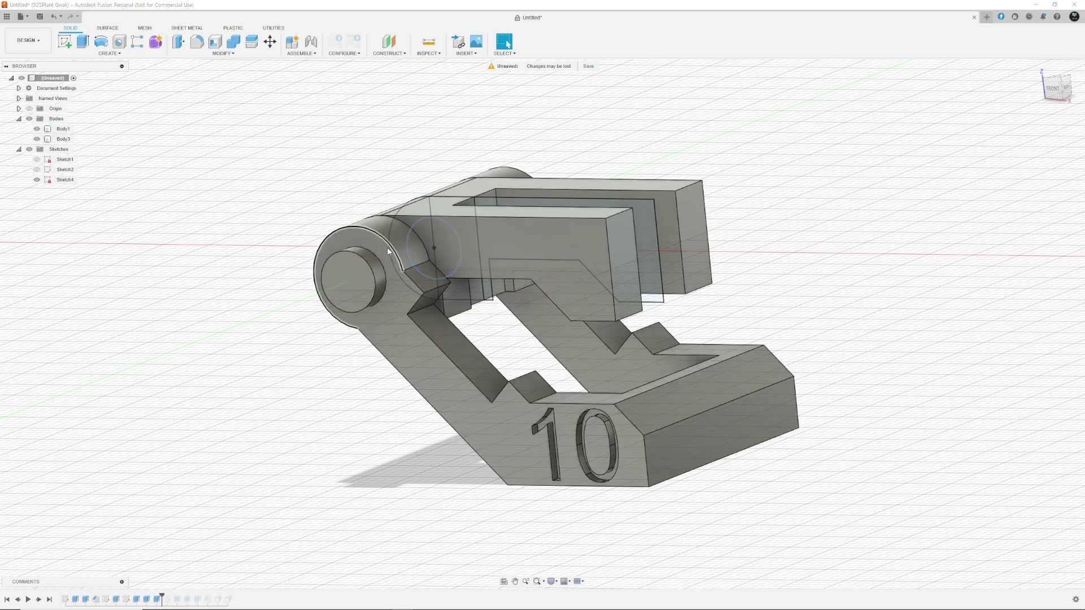
pyautogui.click(532, 259)
pyautogui.press('Escape')
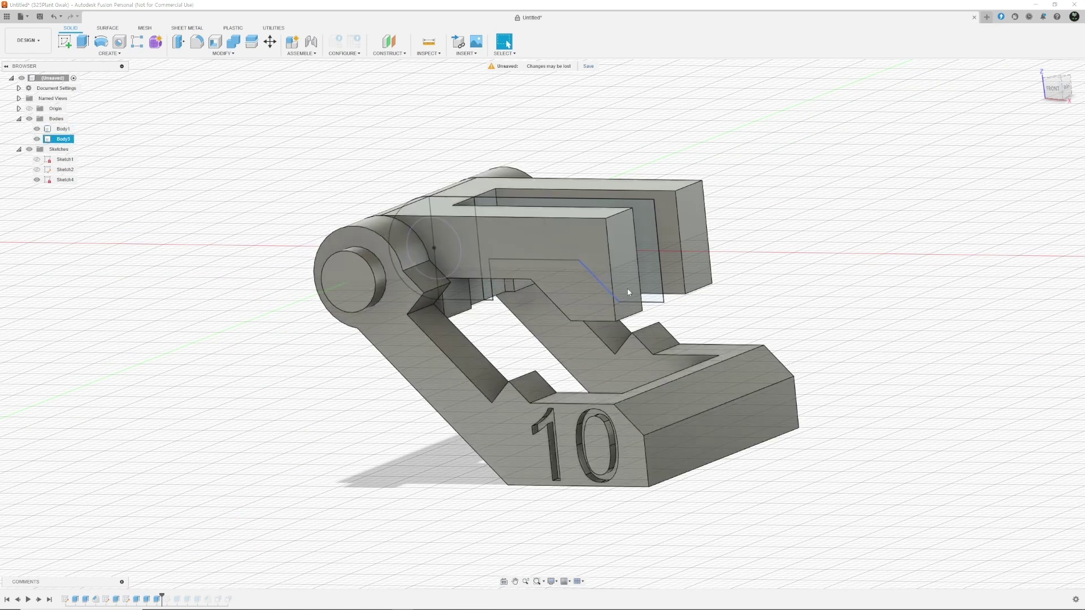
pyautogui.keyDown('shift'); pyautogui.moveTo(567, 300); pyautogui.dragTo(758, 285, button='middle'); pyautogui.keyUp('shift')
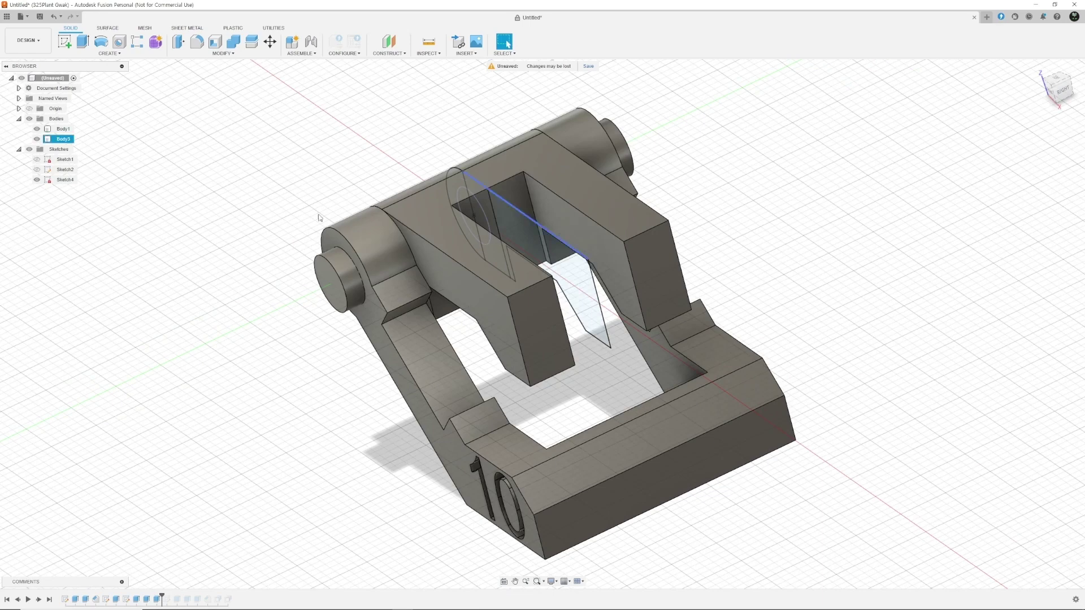
pyautogui.click(36, 180)
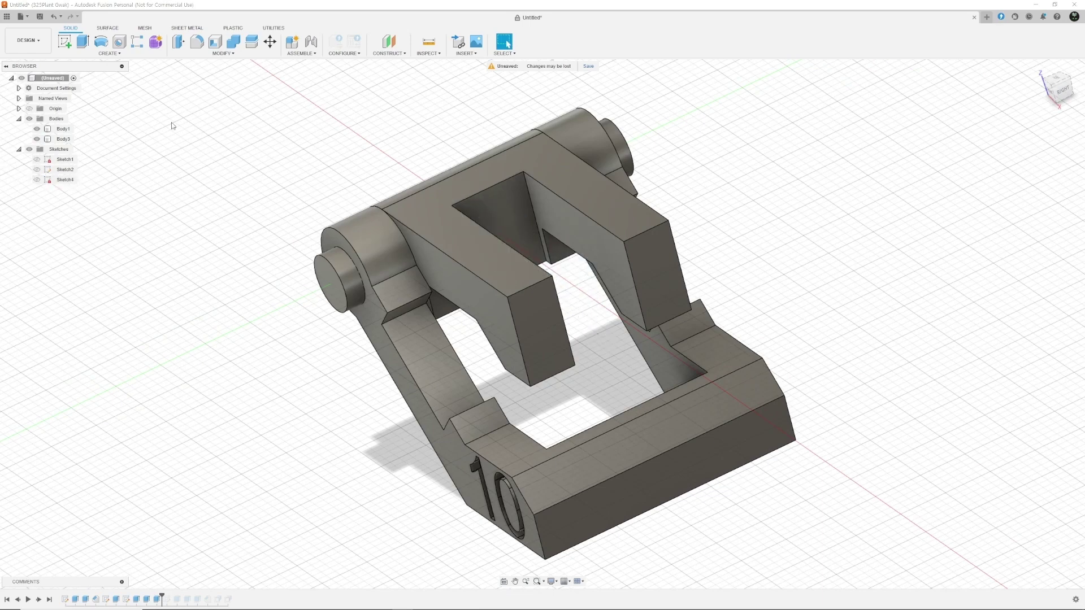
# Chamfer the upper end edges of both arm prongs with an equal distance of 3 mm.
pyautogui.click(223, 53)
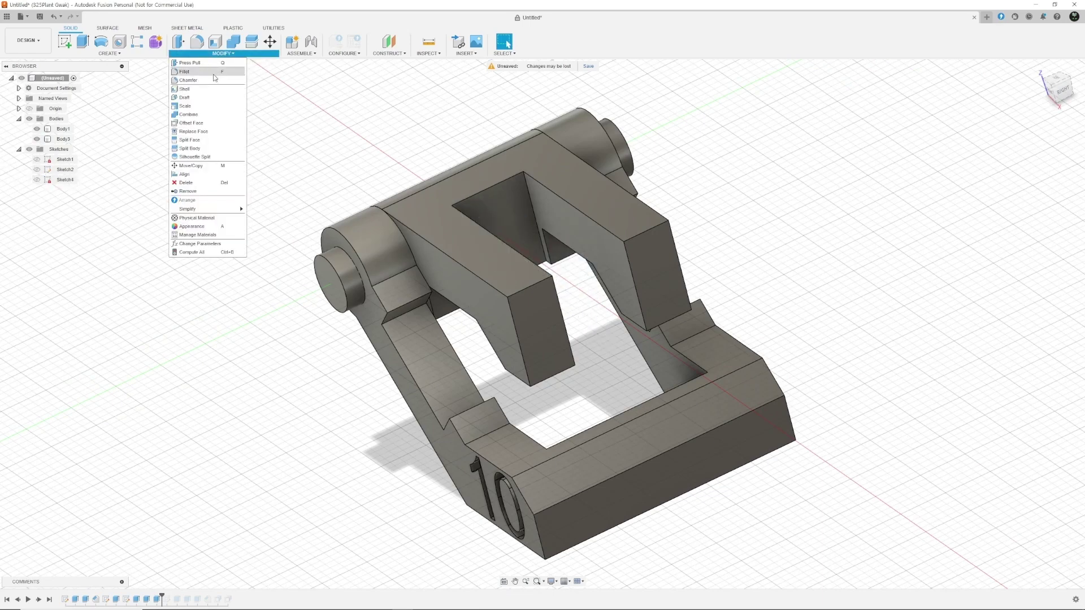
pyautogui.click(189, 81)
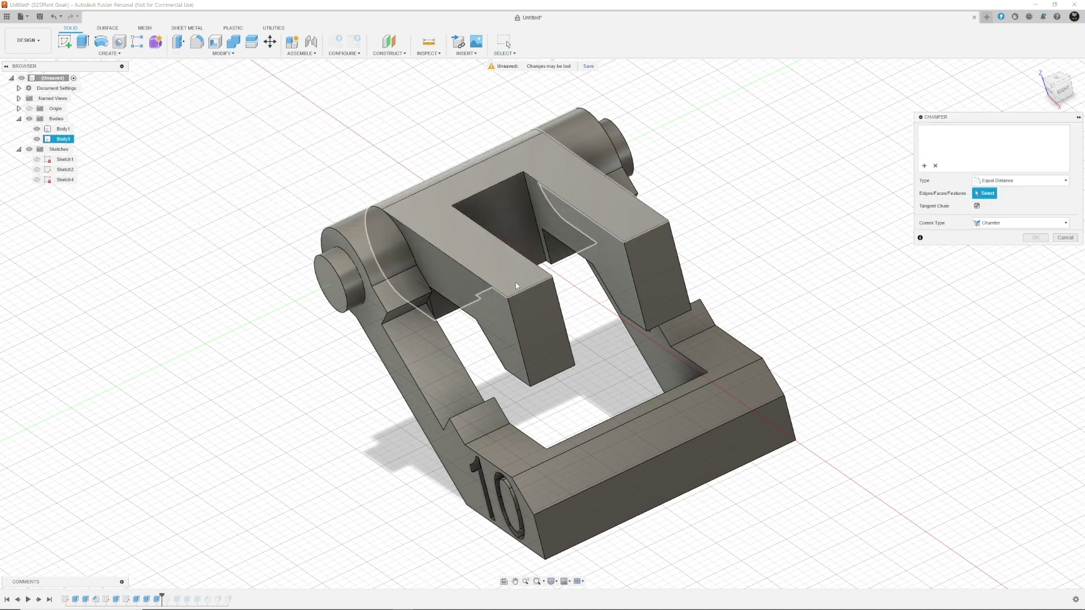
pyautogui.click(529, 292)
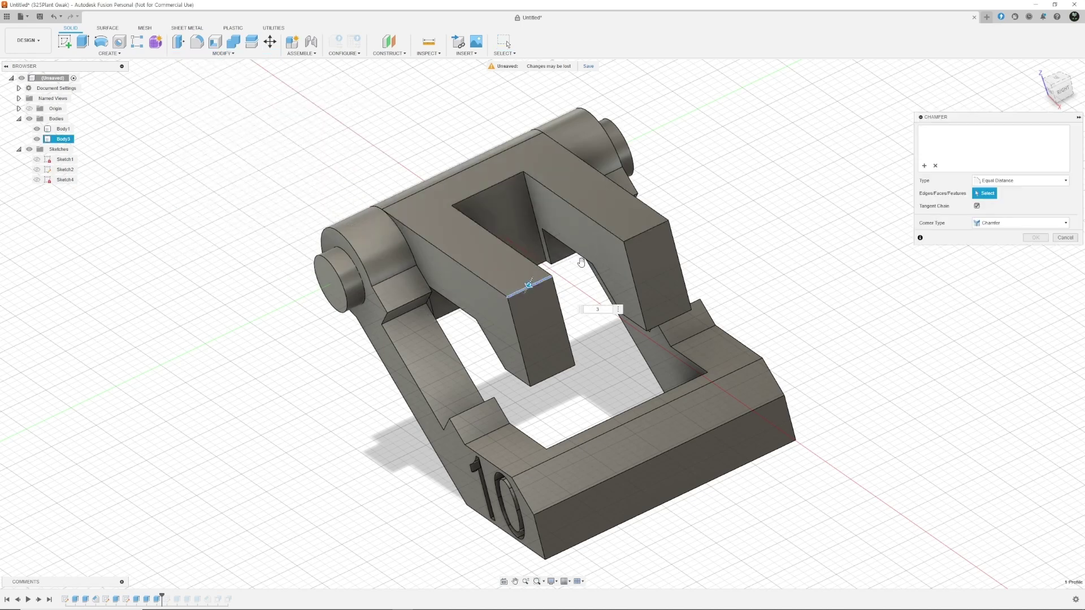
pyautogui.click(650, 229)
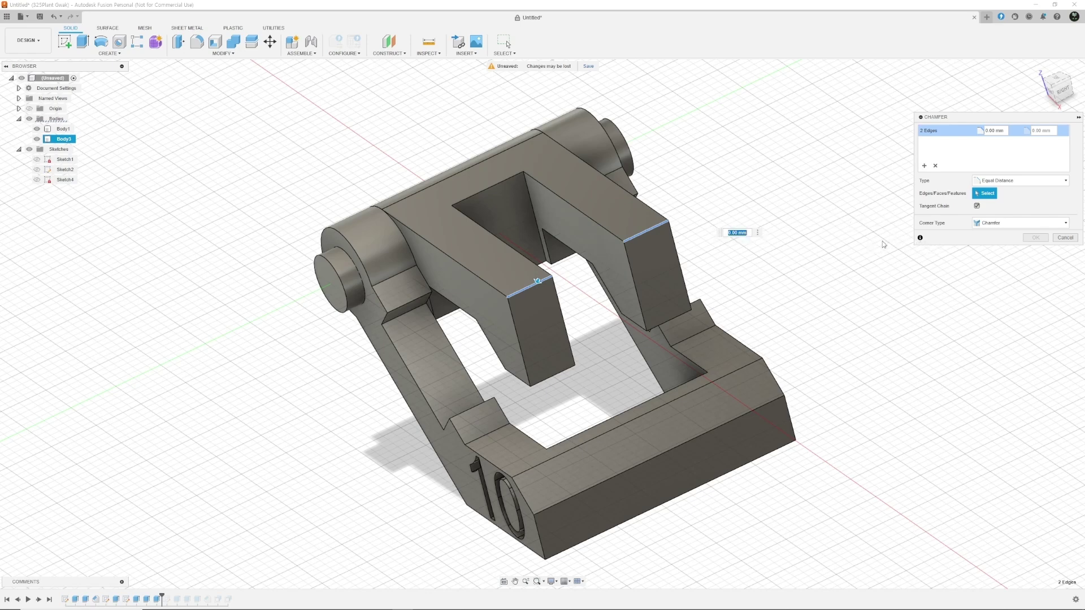
pyautogui.write('3')
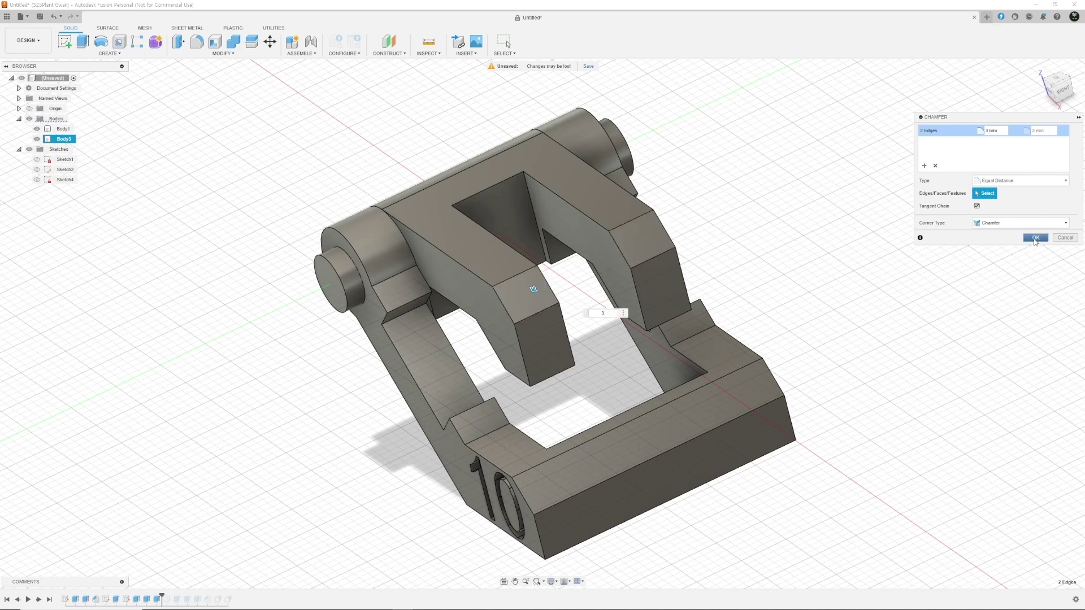
pyautogui.click(1029, 240)
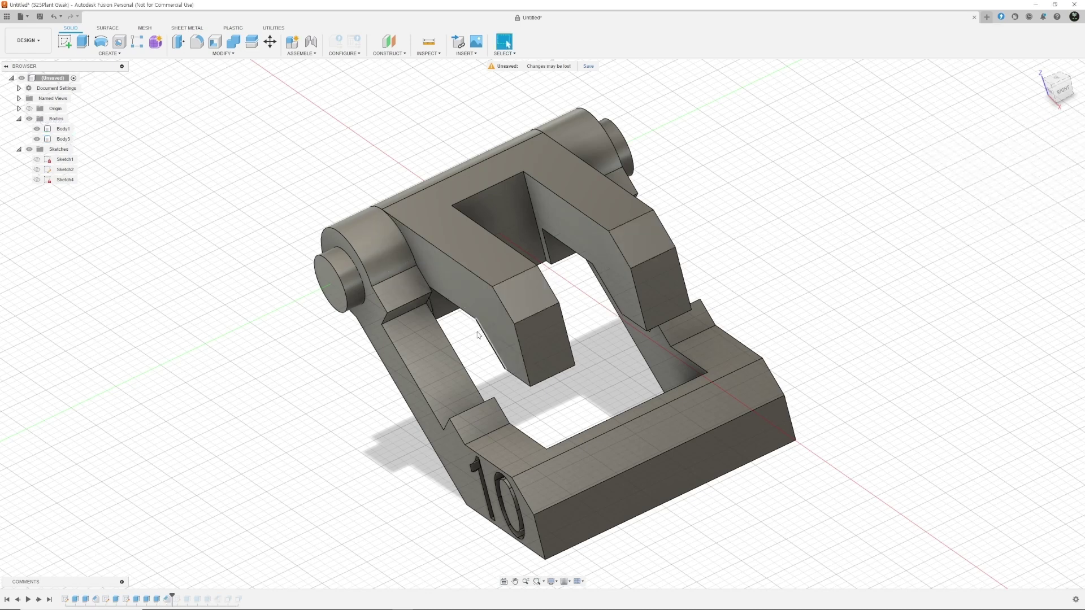
# Inspect the chamfered arm on the bracket and hide the bracket body, leaving only the forked arm shown.
pyautogui.keyDown('shift'); pyautogui.moveTo(501, 329); pyautogui.dragTo(547, 359, button='middle'); pyautogui.keyUp('shift')
pyautogui.click(53, 78)
pyautogui.click(289, 255)
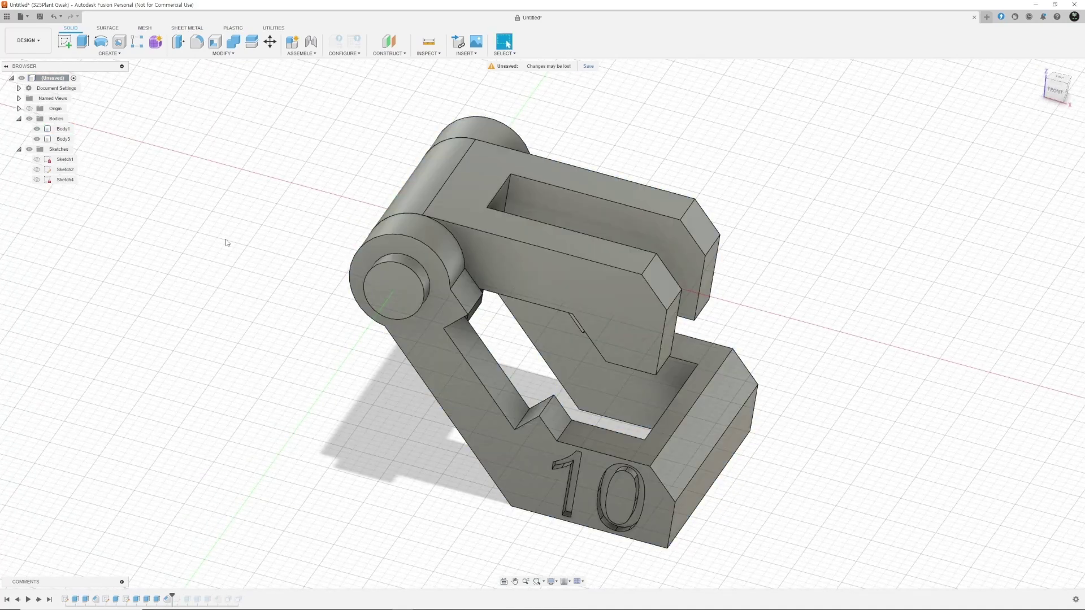
pyautogui.click(37, 139)
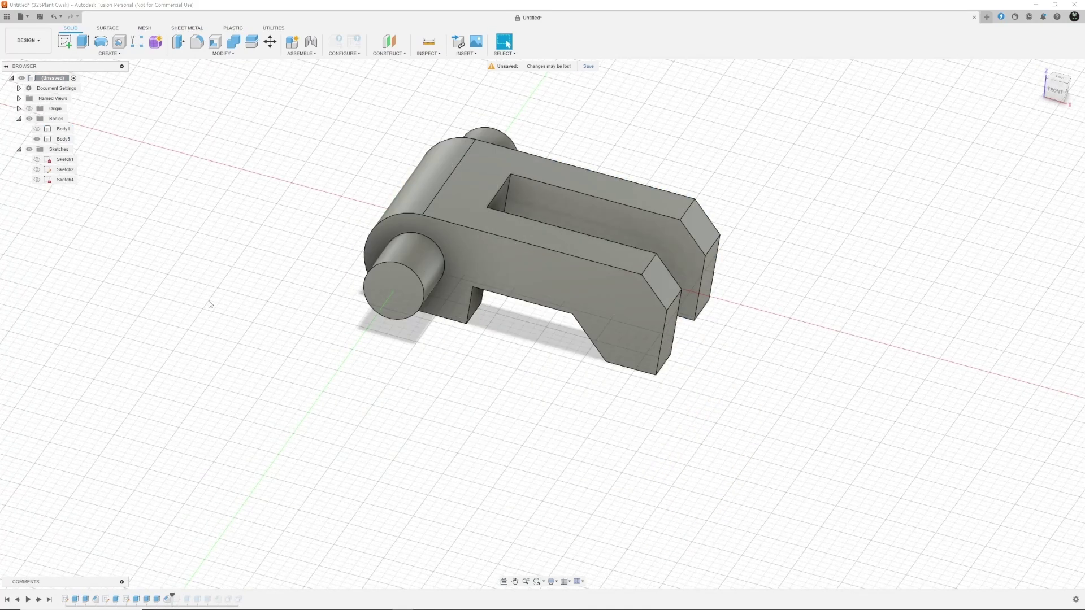
# Offset the cylindrical faces of both hinge pins on the forked arm by -0.5 mm.
pyautogui.keyDown('shift'); pyautogui.moveTo(543, 175); pyautogui.dragTo(253, 103, button='middle'); pyautogui.keyUp('shift')
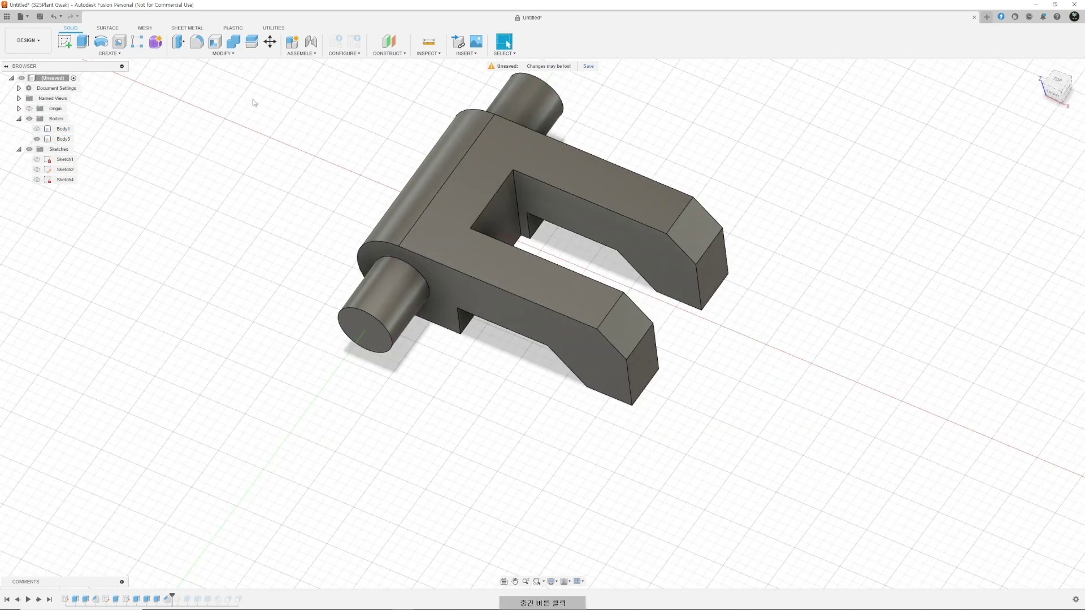
pyautogui.click(226, 53)
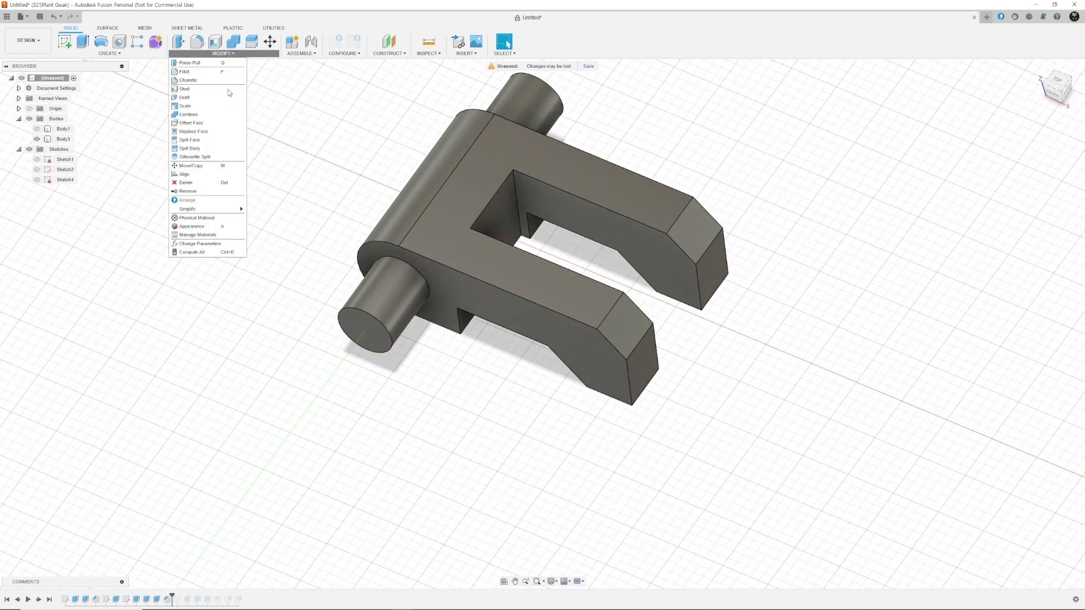
pyautogui.click(223, 123)
pyautogui.moveTo(335, 174); pyautogui.dragTo(322, 243, button='middle')
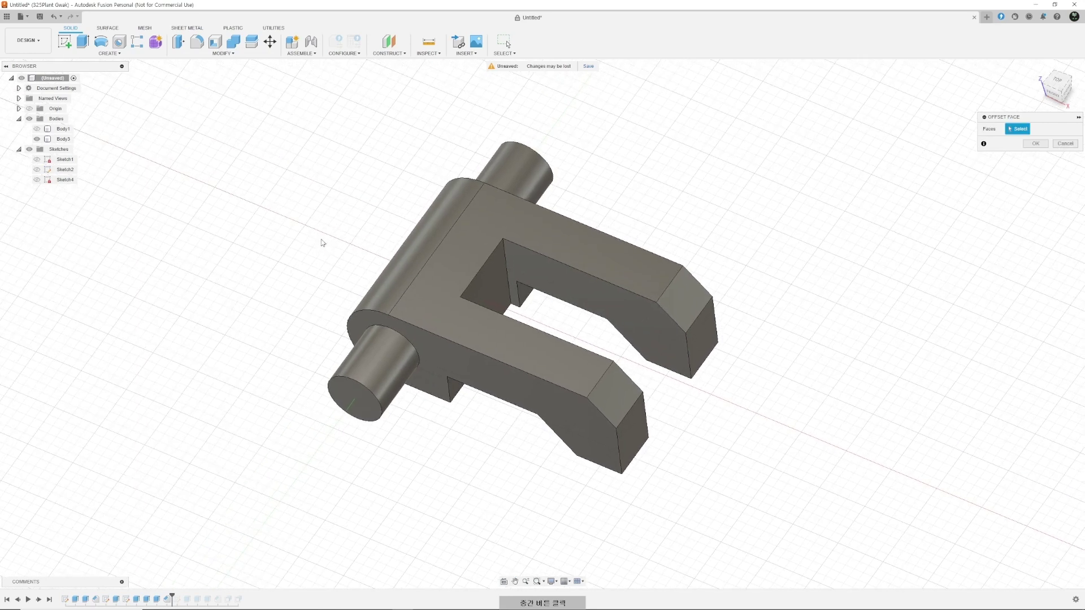
pyautogui.click(376, 362)
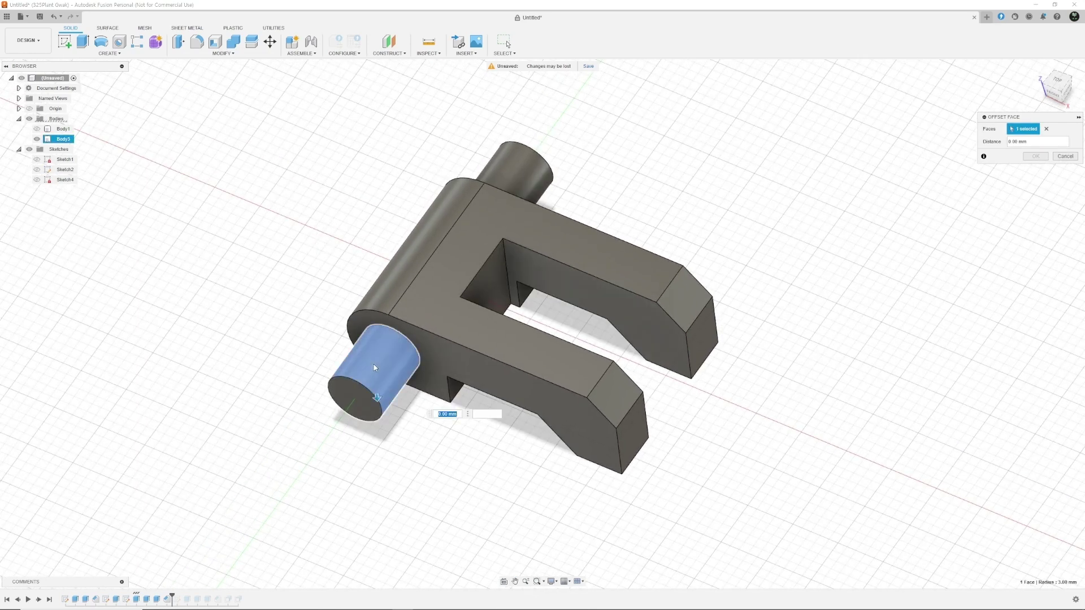
pyautogui.click(514, 169)
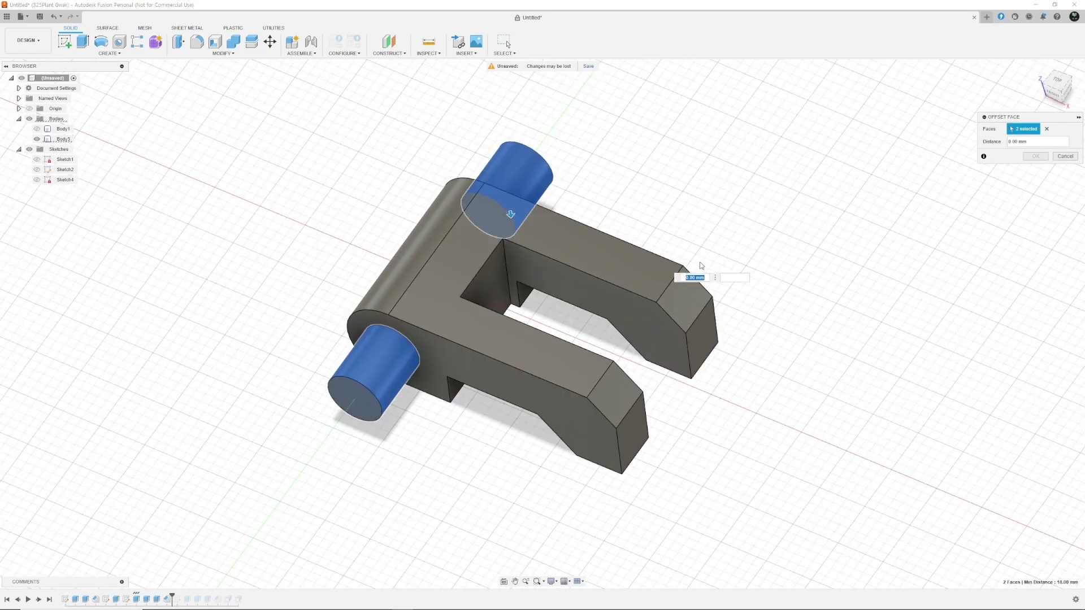
pyautogui.write('-0.5')
pyautogui.press('Return')
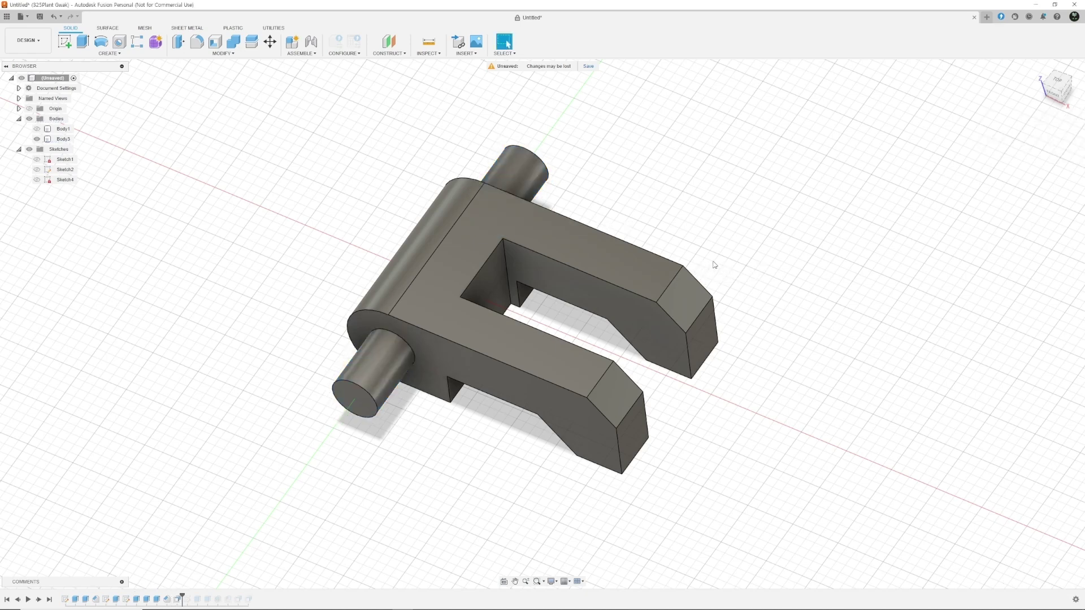
# Offset the two outer side faces of the forked arm by -0.5 mm.
pyautogui.click(224, 53)
pyautogui.click(221, 123)
pyautogui.click(484, 355)
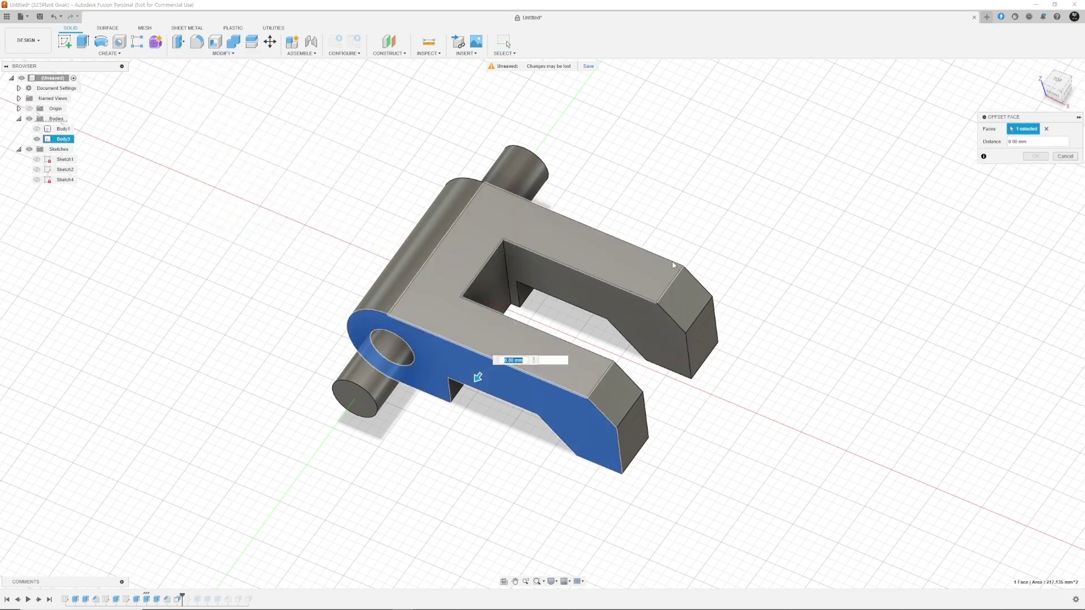
pyautogui.moveTo(578, 300); pyautogui.dragTo(550, 384, button='middle')
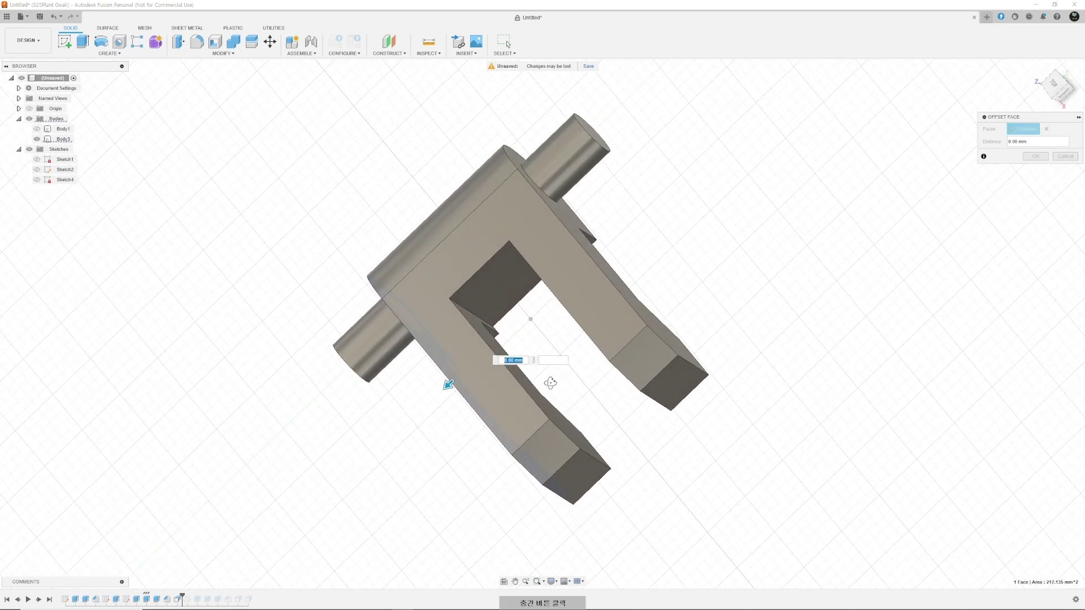
pyautogui.click(623, 265)
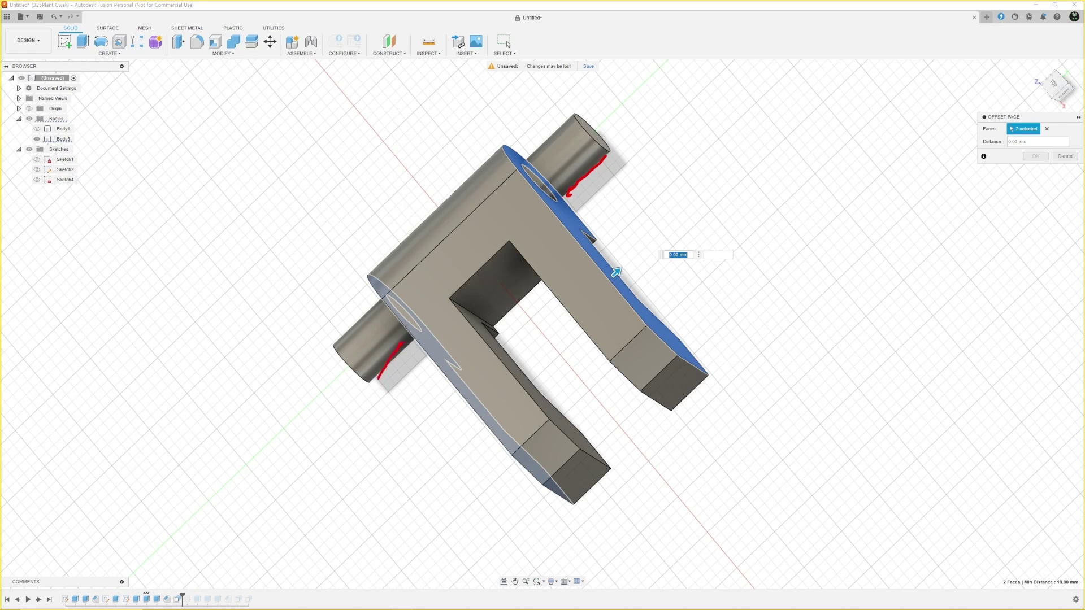
pyautogui.moveTo(338, 349); pyautogui.dragTo(356, 370)
pyautogui.moveTo(588, 112); pyautogui.dragTo(605, 143)
pyautogui.moveTo(339, 283)
pyautogui.mouseDown()
pyautogui.moveTo(516, 110)
pyautogui.moveTo(564, 141)
pyautogui.mouseUp()
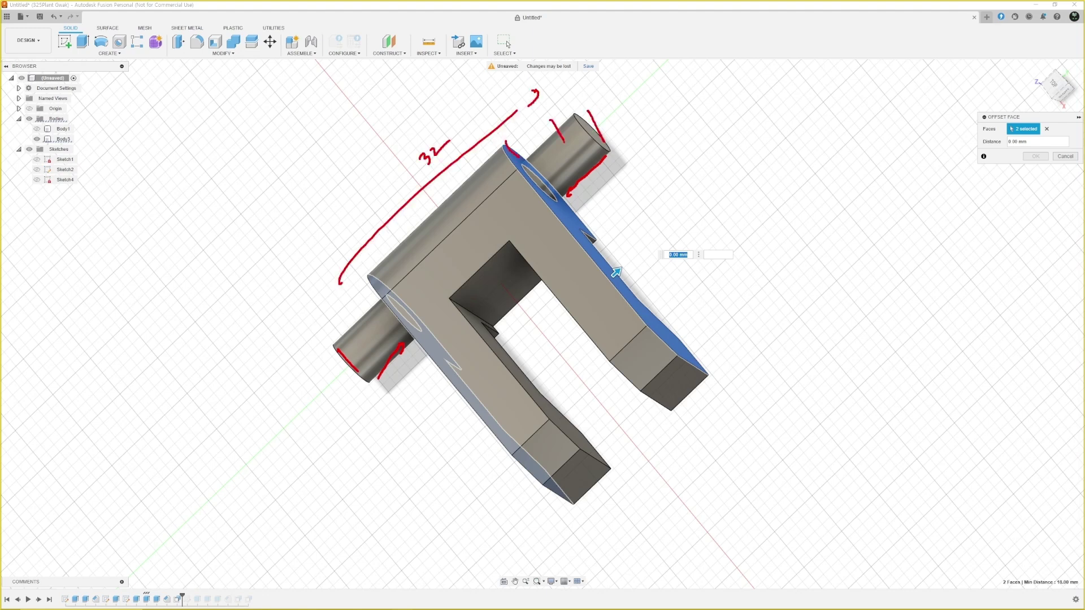
pyautogui.press('Escape')
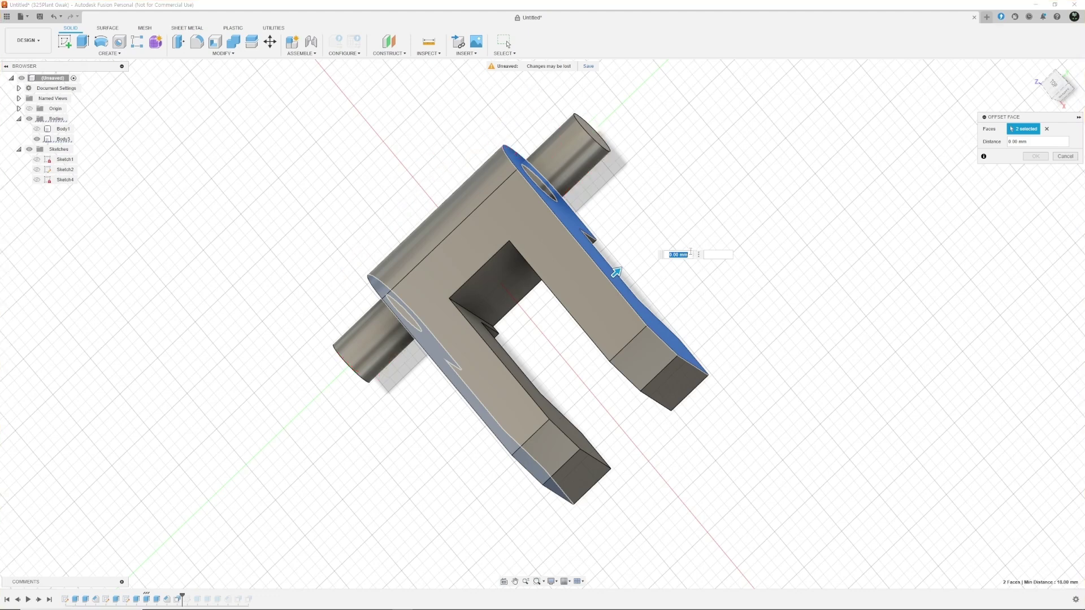
pyautogui.write('-0.5')
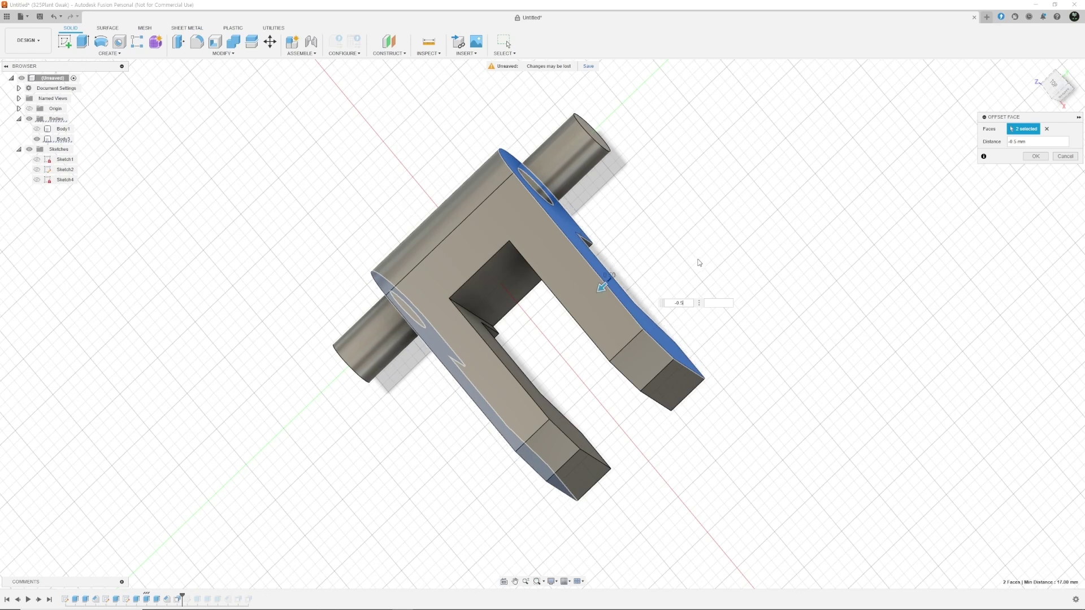
pyautogui.press('Return')
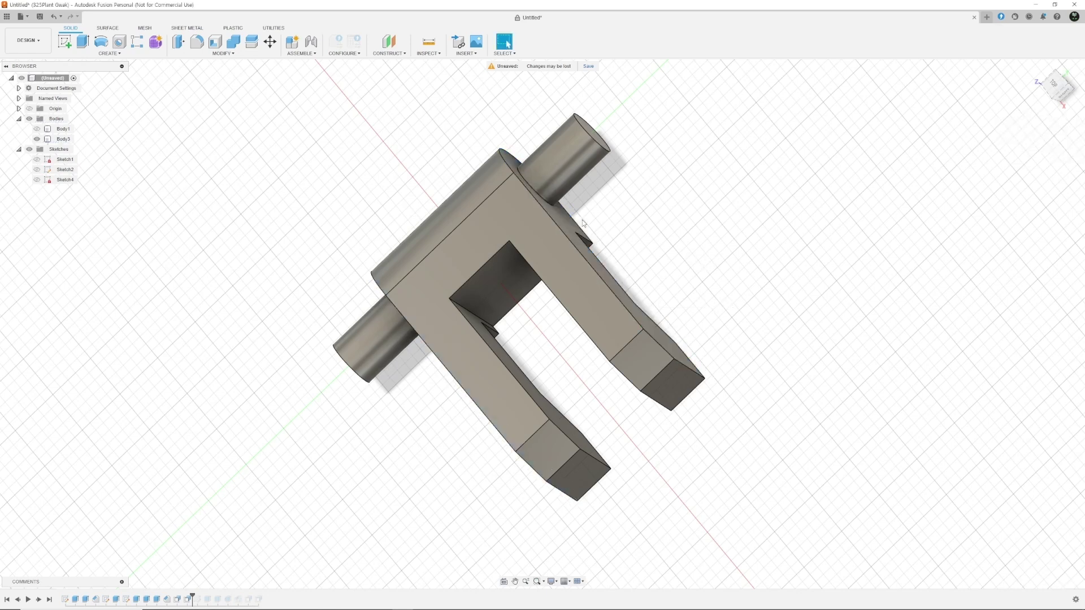
# Show the bracket body together with the forked arm to check how the parts fit.
pyautogui.click(36, 129)
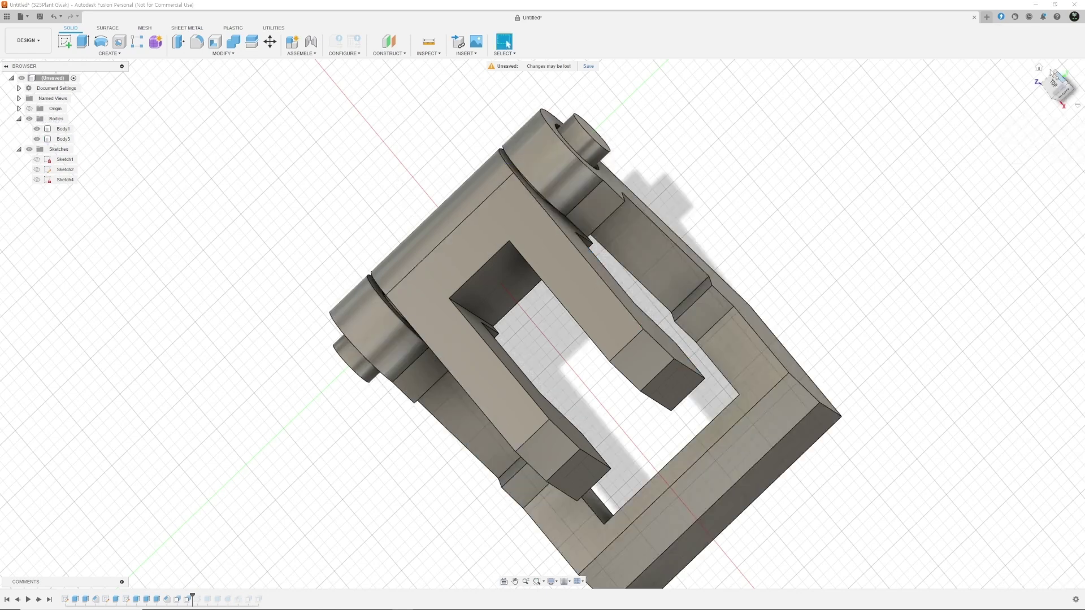
pyautogui.click(1038, 67)
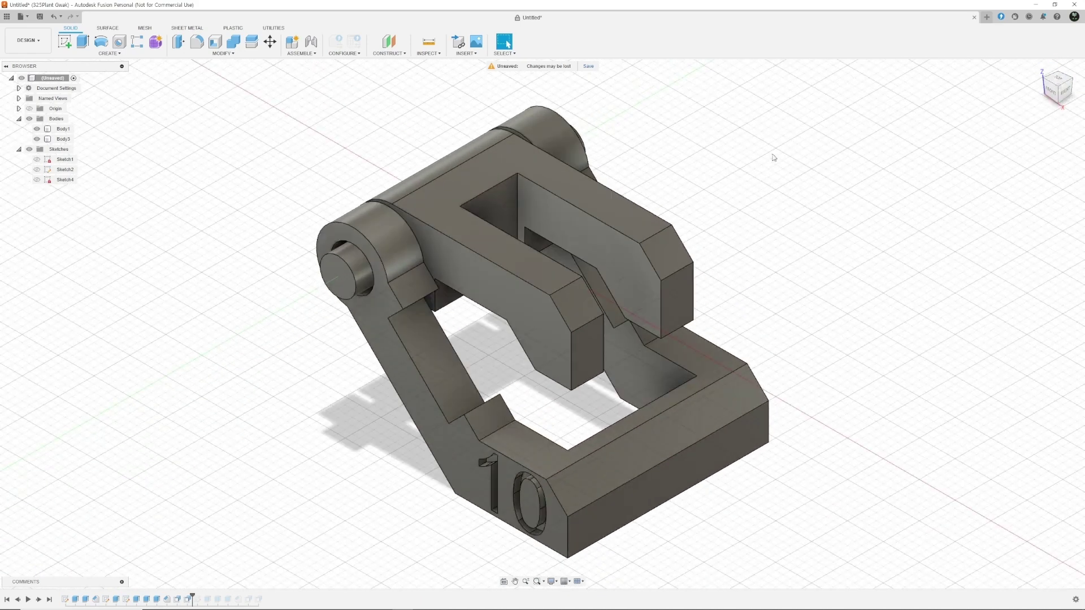
pyautogui.keyDown('shift'); pyautogui.moveTo(520, 220); pyautogui.dragTo(430, 68, button='middle'); pyautogui.keyUp('shift')
# Examine the clearances around the pins and beside the arm with a section analysis on the YZ plane, and discard the section.
pyautogui.click(436, 54)
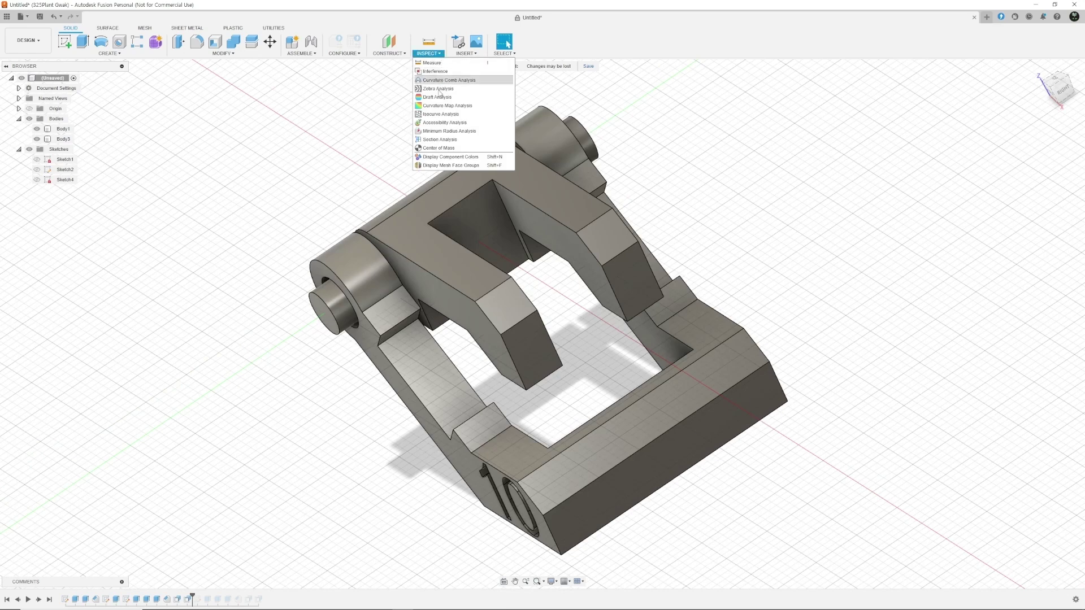
pyautogui.click(444, 142)
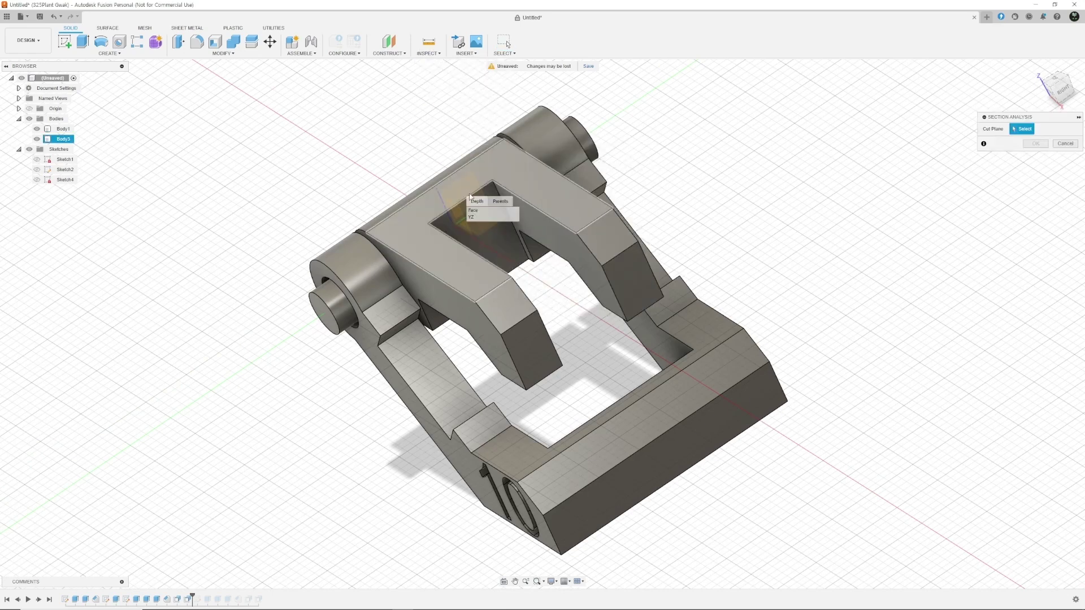
pyautogui.click(493, 216)
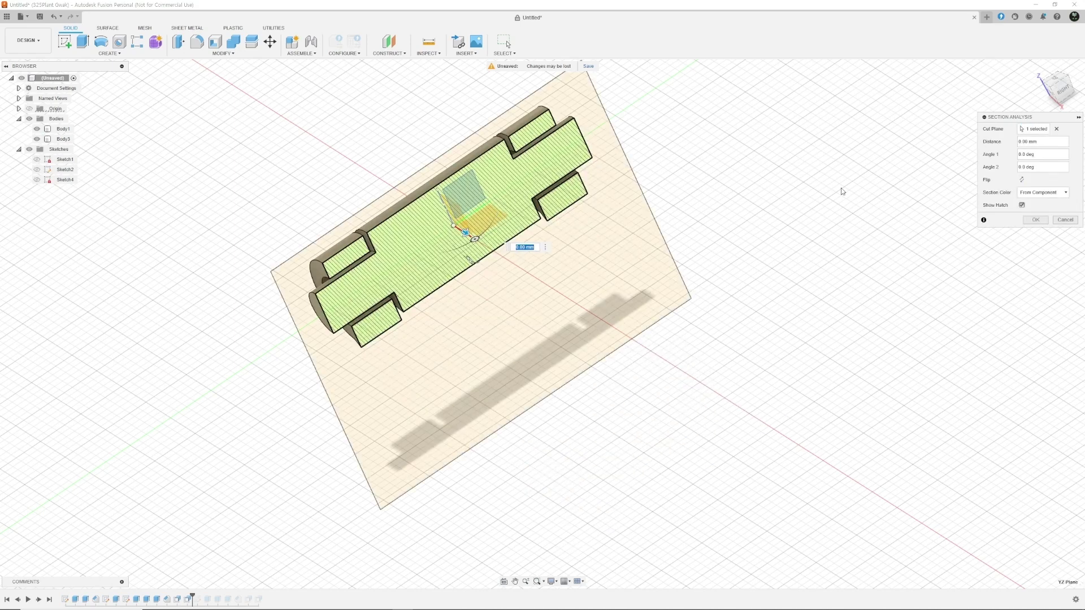
pyautogui.click(1058, 89)
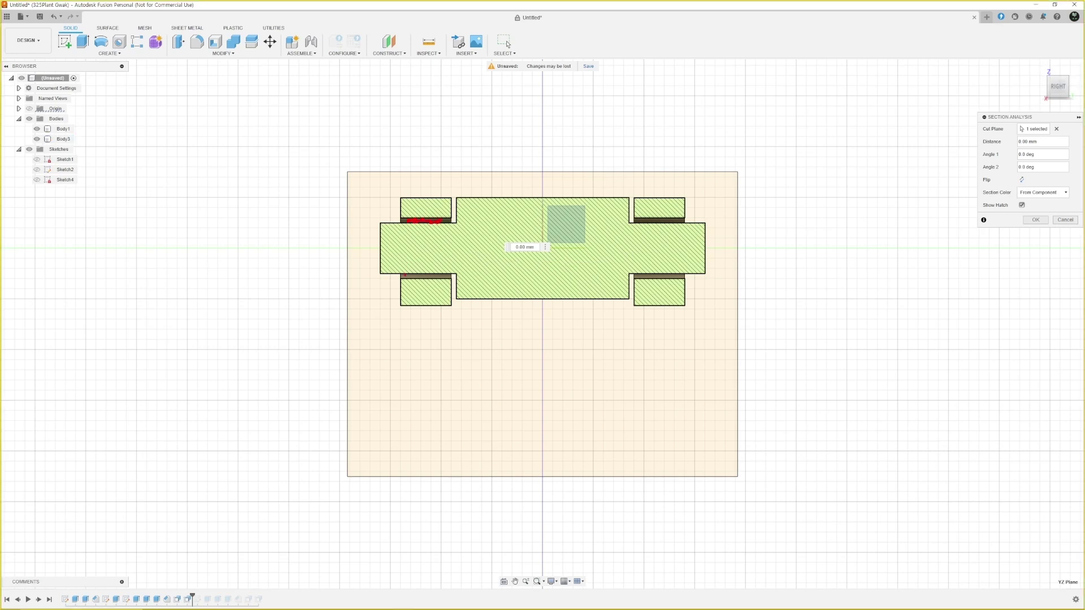
pyautogui.moveTo(404, 275); pyautogui.dragTo(438, 277)
pyautogui.moveTo(455, 270); pyautogui.dragTo(458, 300)
pyautogui.moveTo(626, 202); pyautogui.dragTo(630, 223)
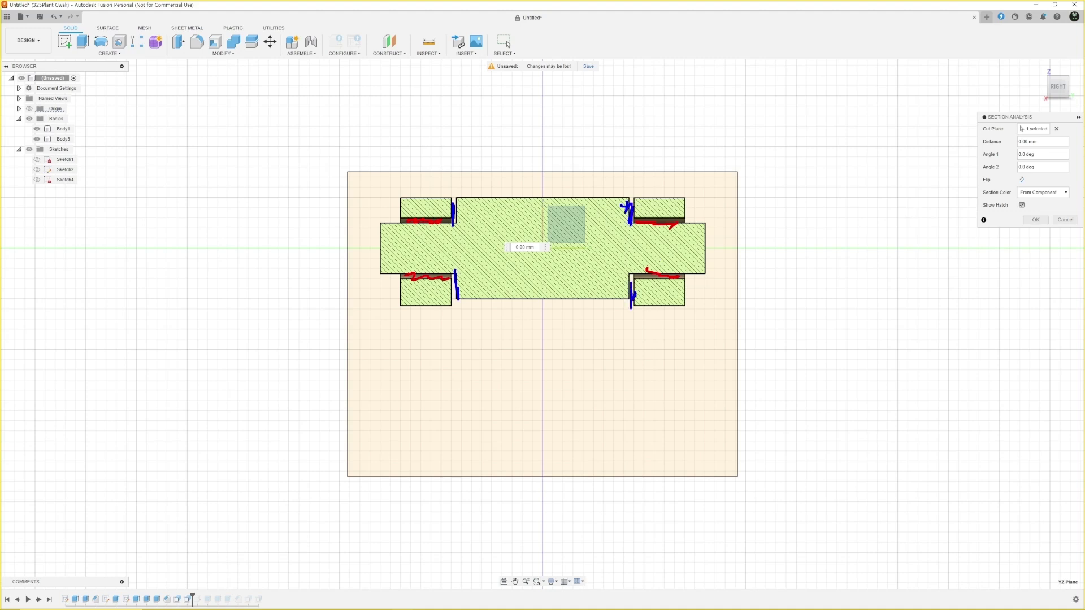
pyautogui.press('Escape')
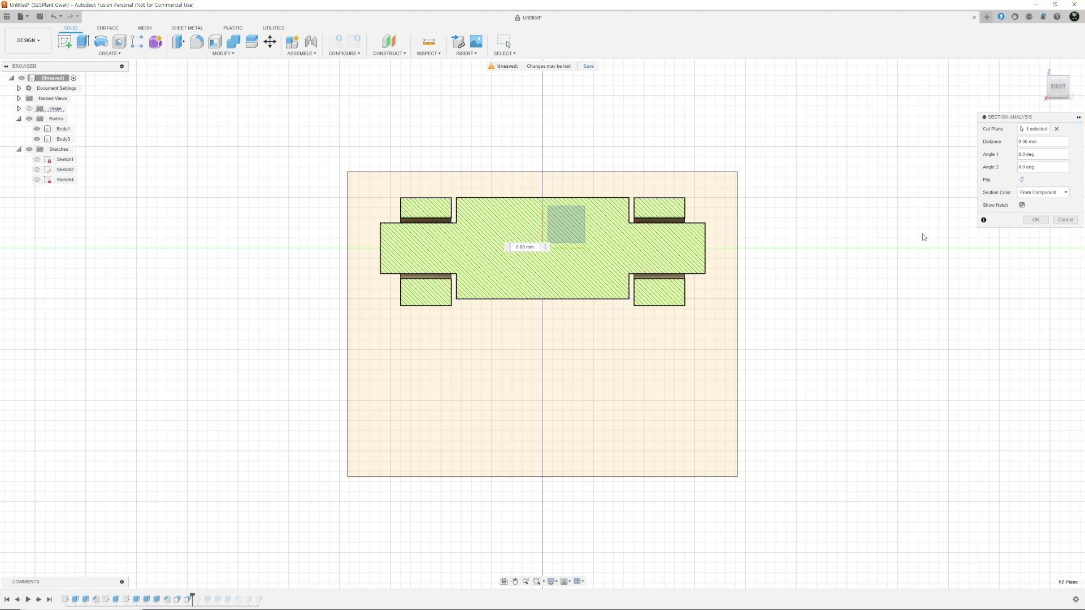
pyautogui.click(1063, 221)
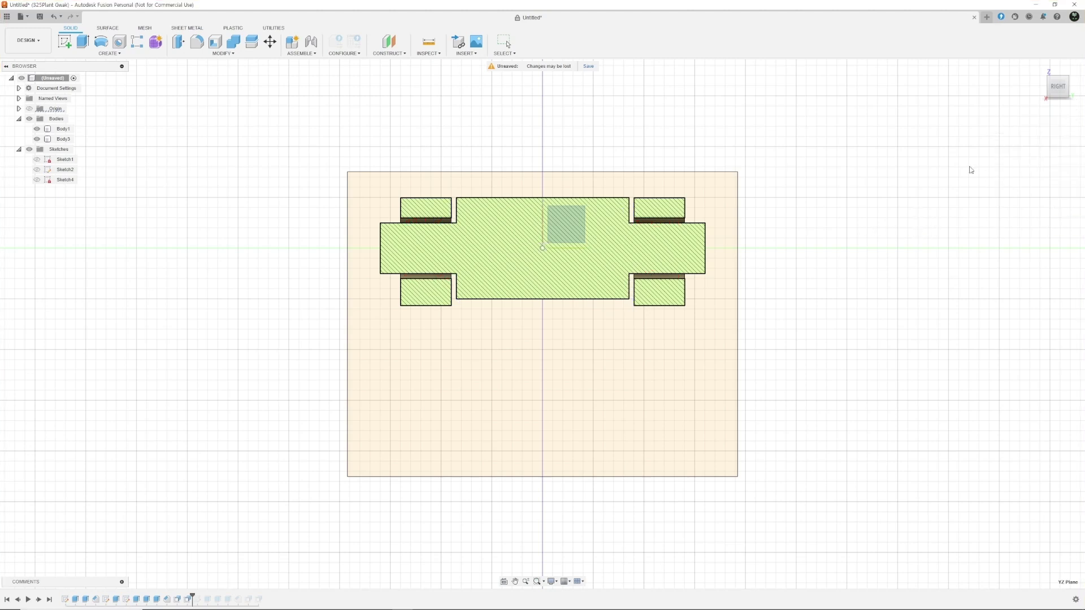
pyautogui.keyDown('shift'); pyautogui.moveTo(305, 201); pyautogui.dragTo(229, 218, button='middle'); pyautogui.keyUp('shift')
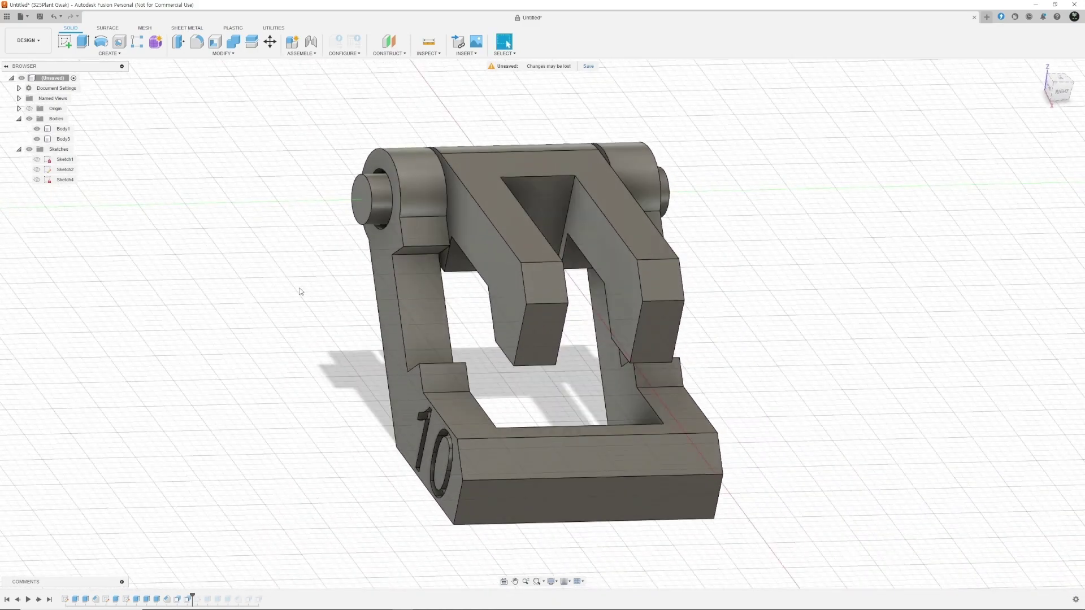